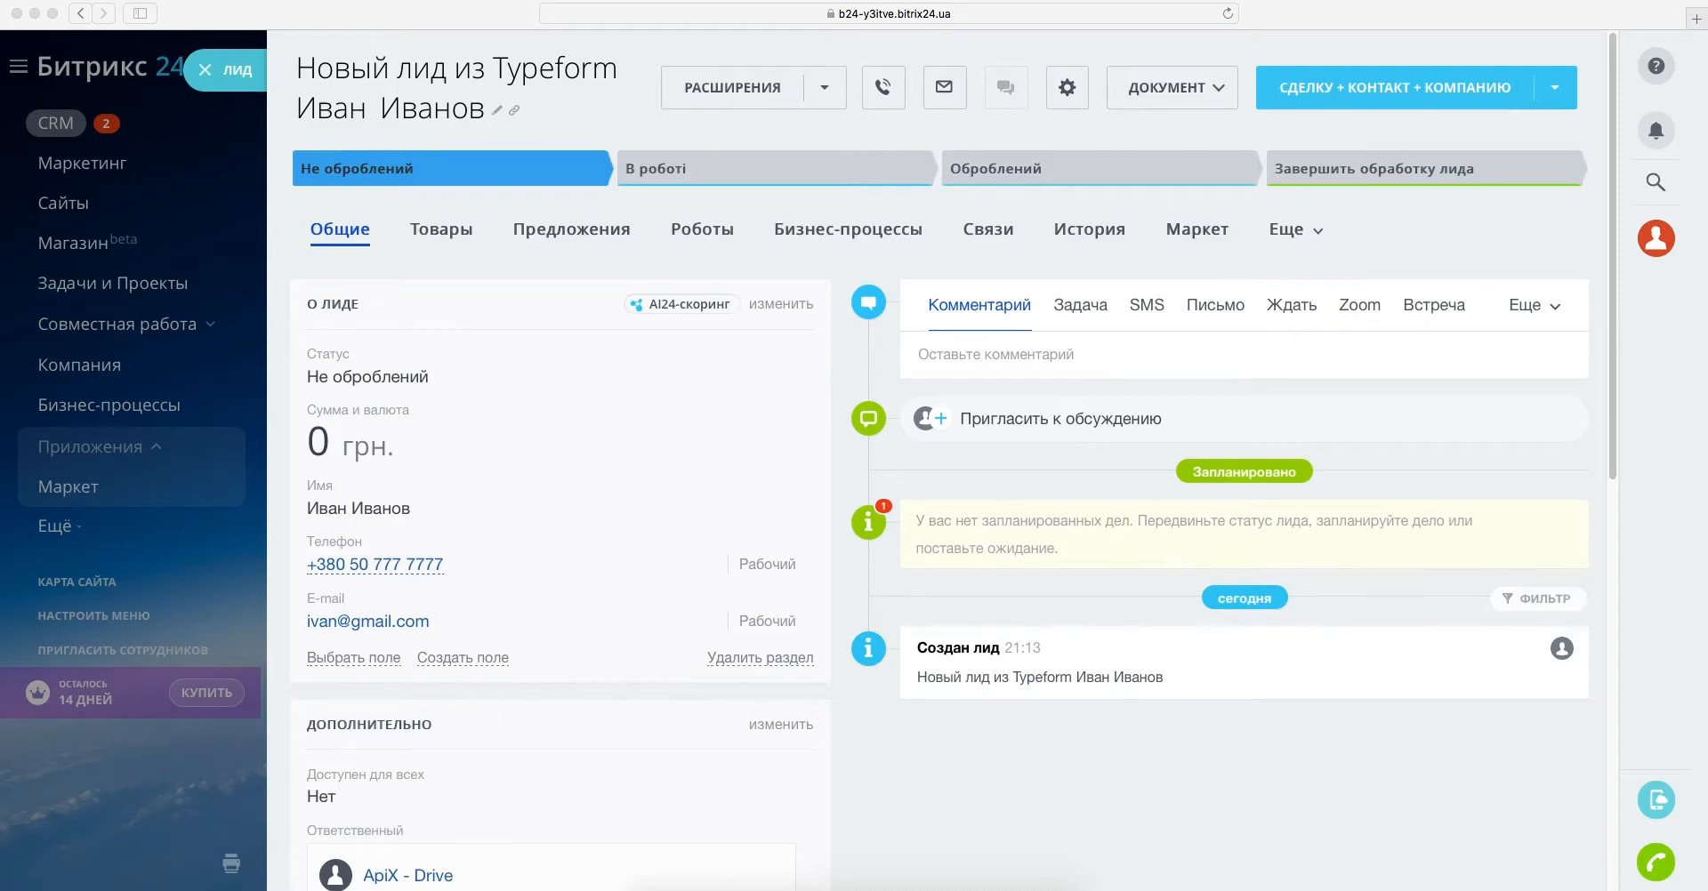
- Create a new connection with Typeform as the data source system
scroll(954, 459, "down", 5)
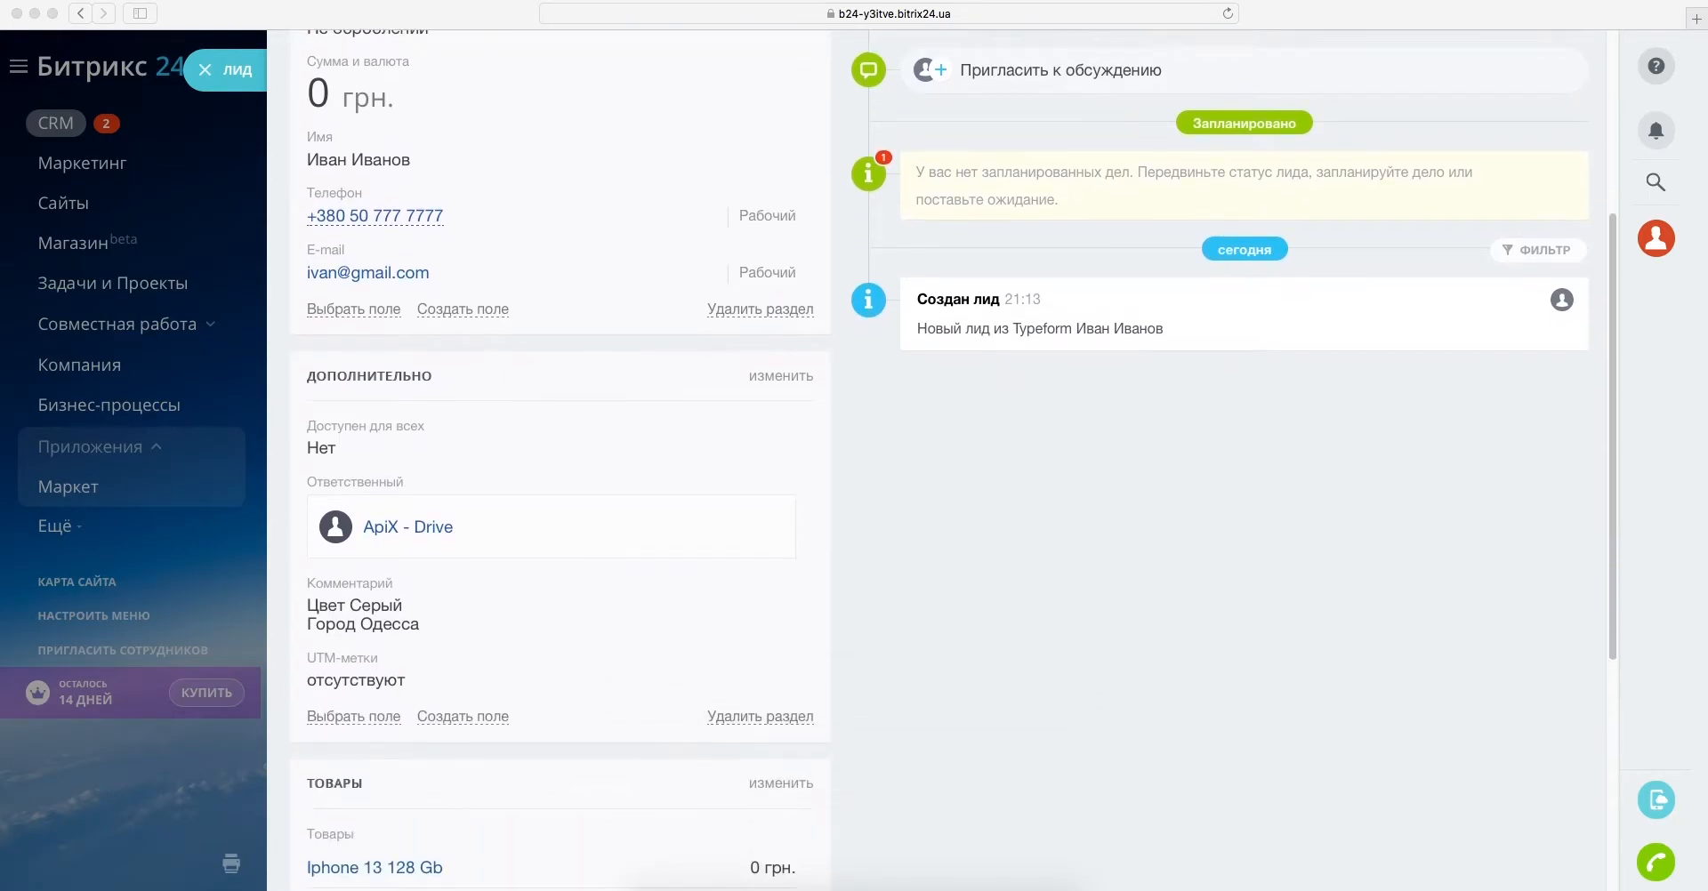
scroll(954, 459, "down", 2)
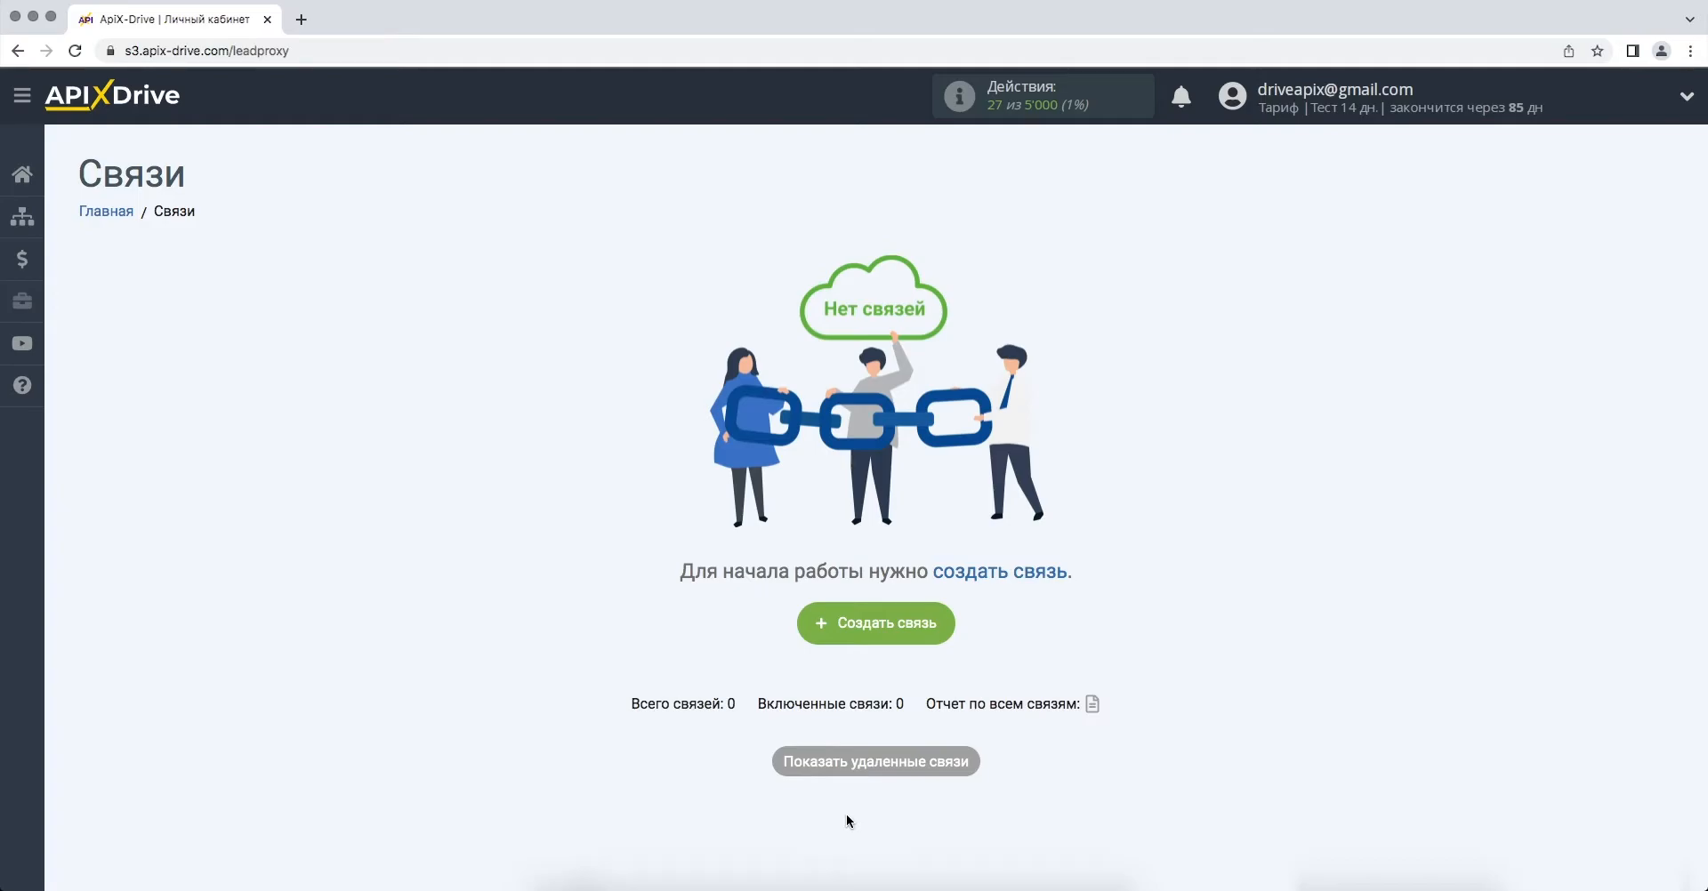
left_click(814, 630)
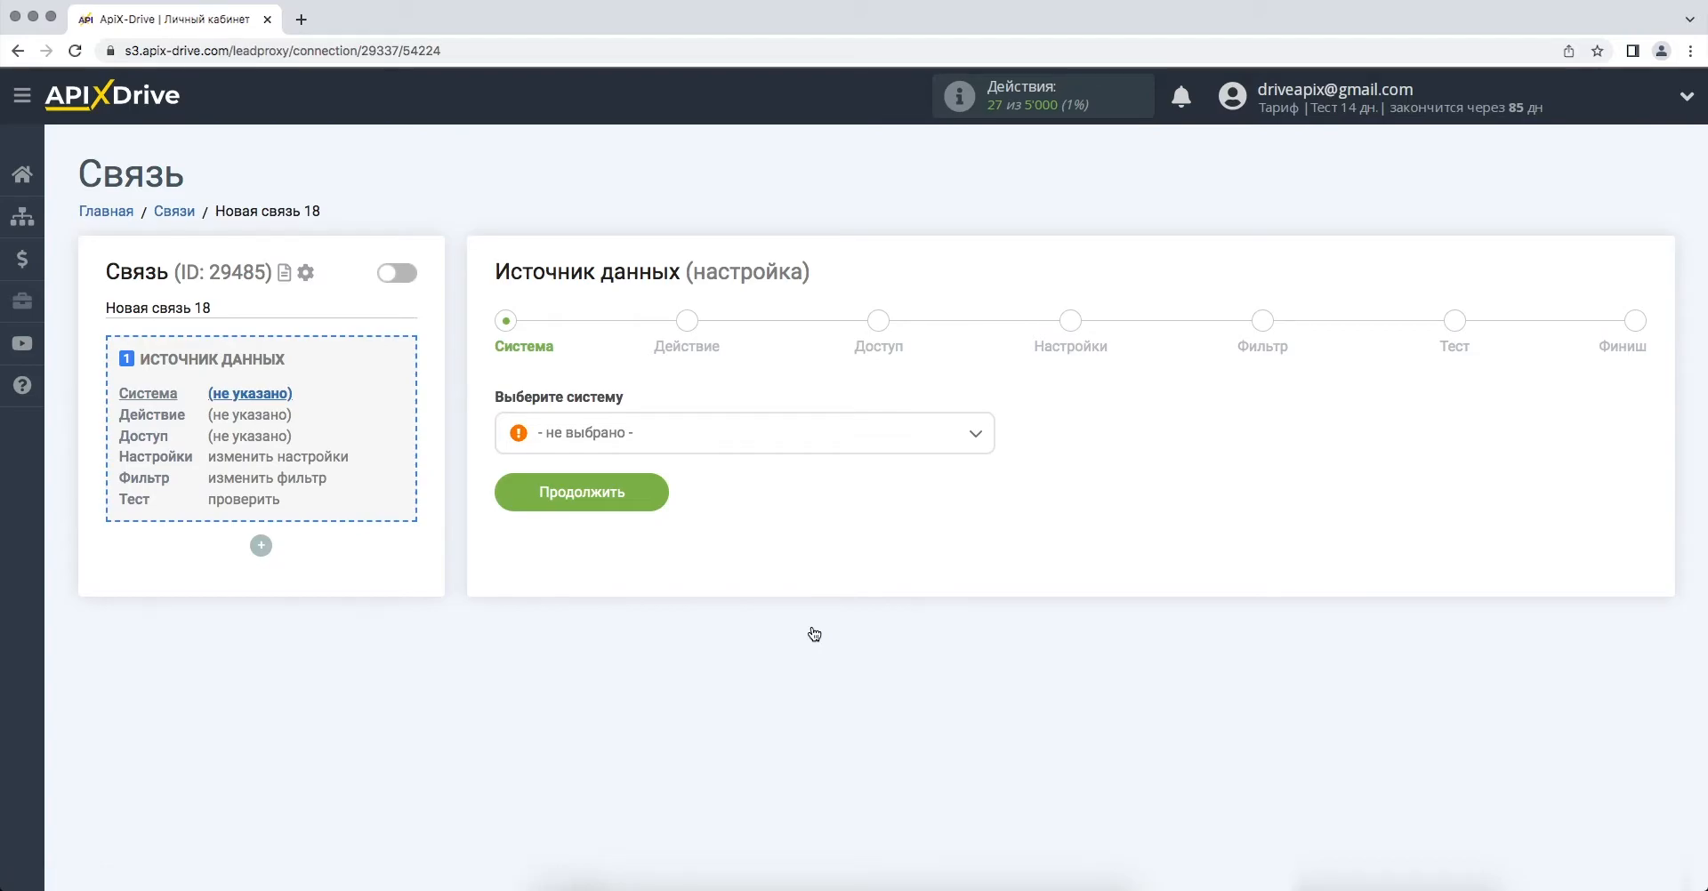
left_click(964, 445)
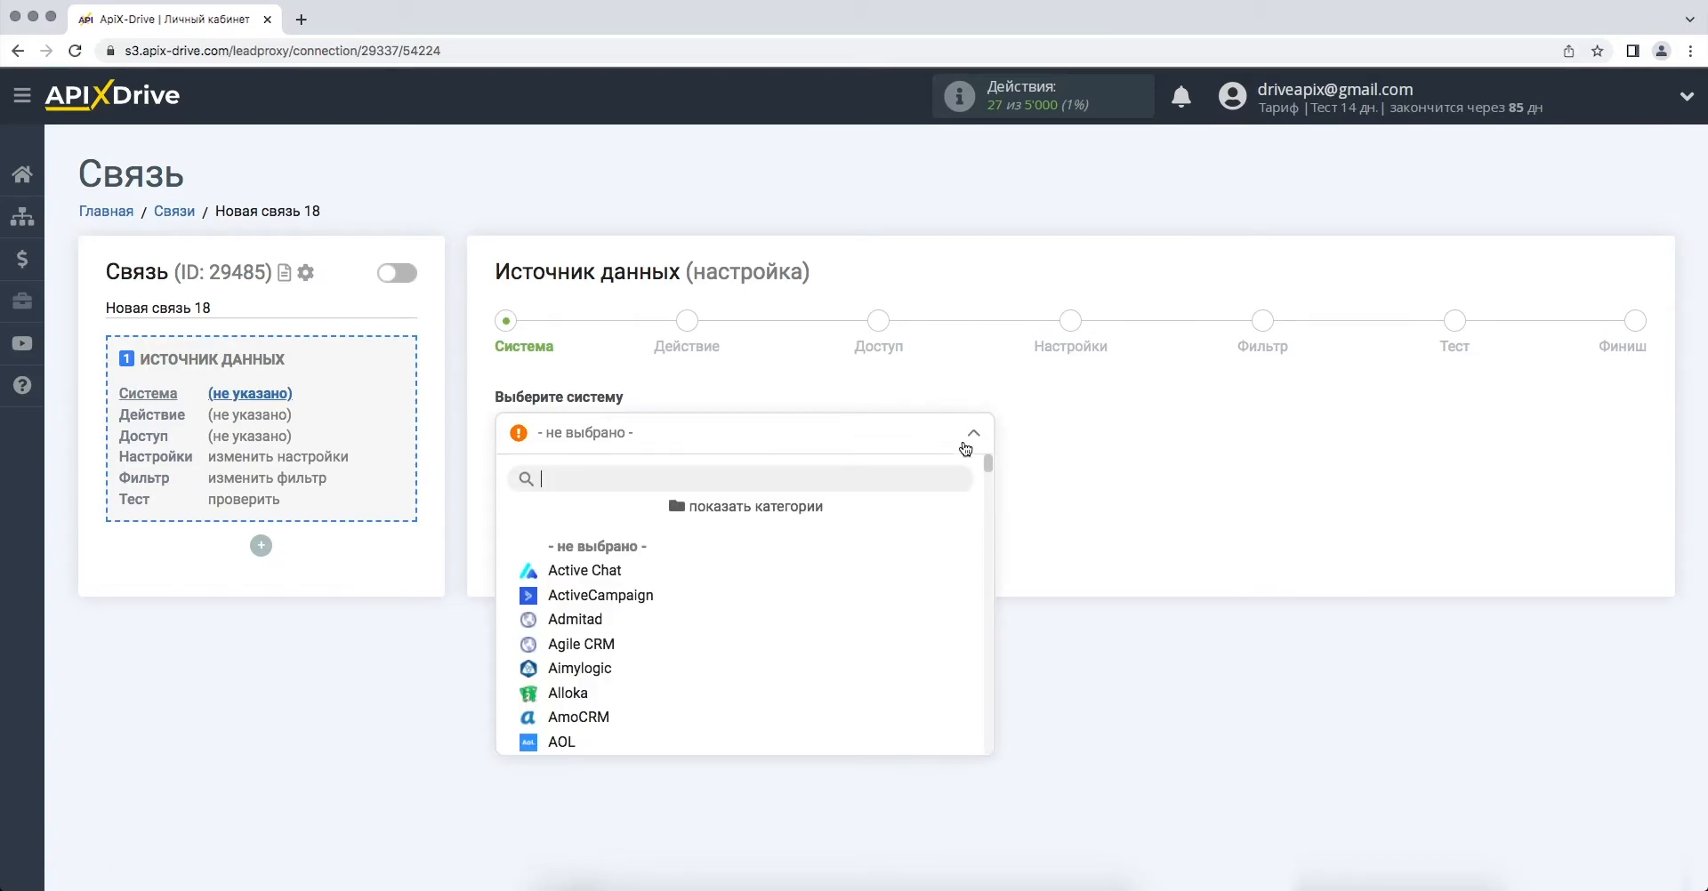
left_click_drag(986, 463, 996, 685)
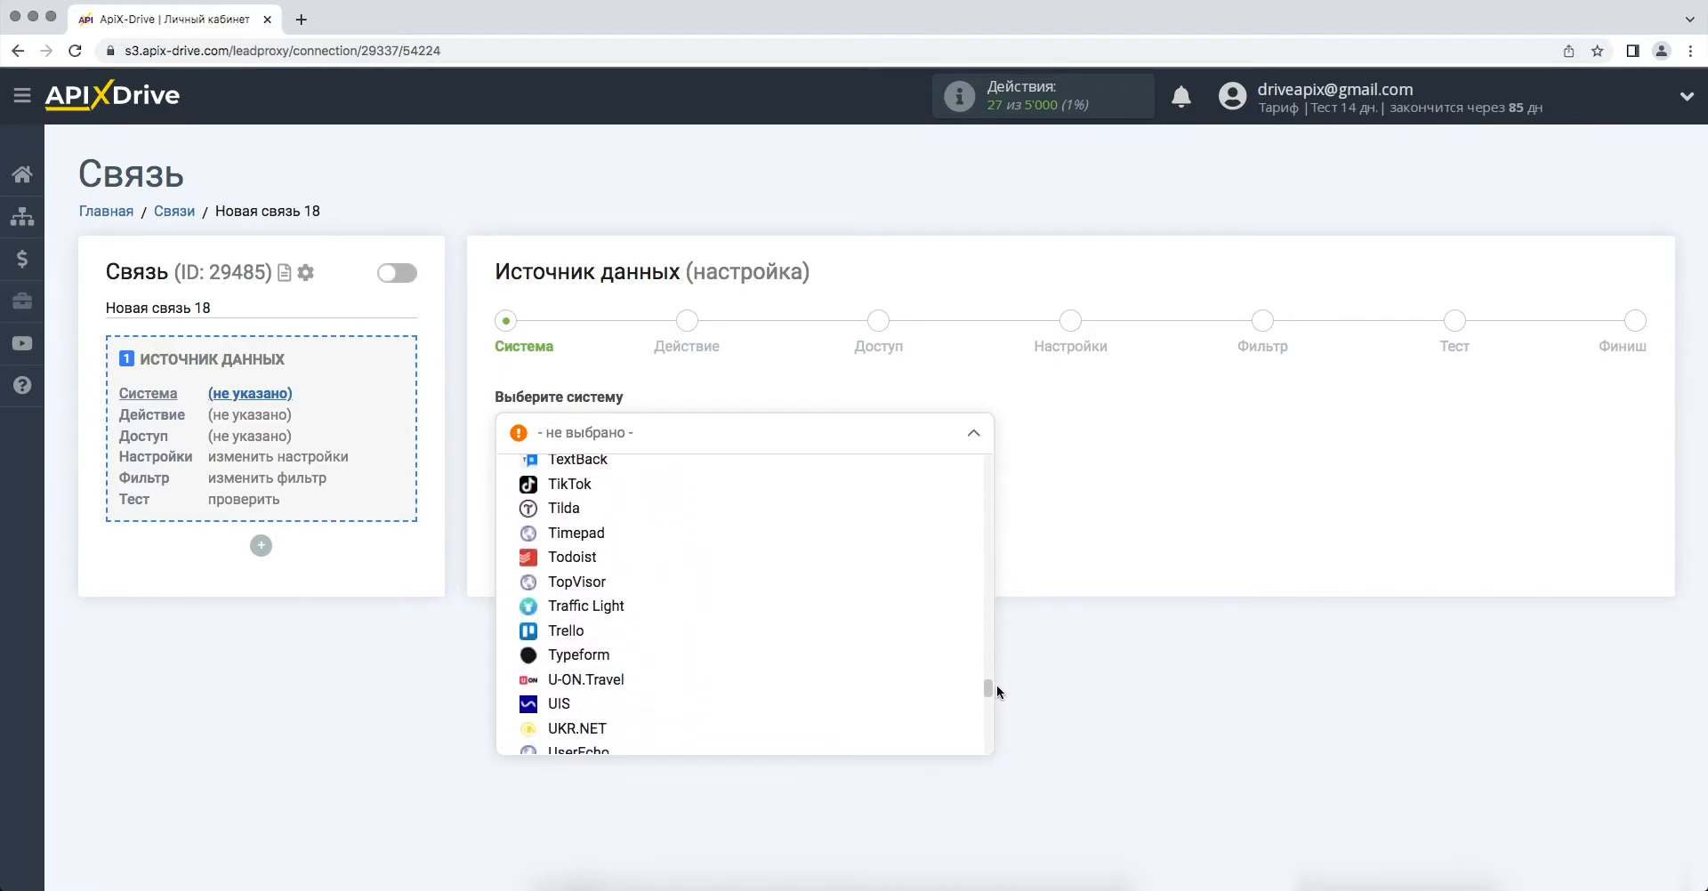
left_click(770, 664)
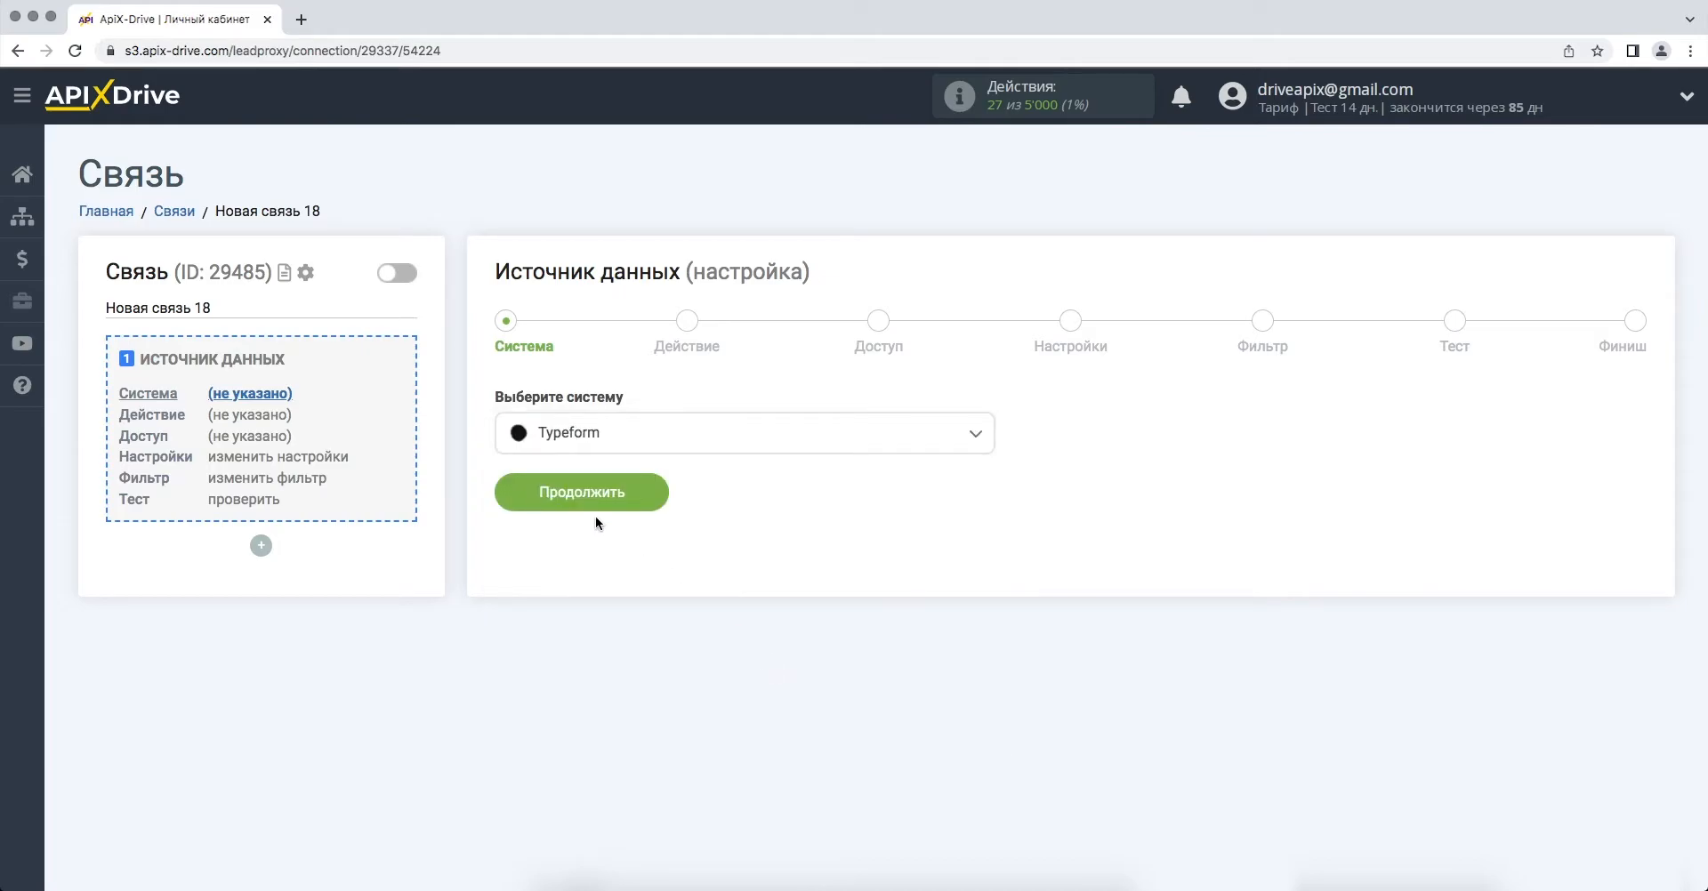
left_click(516, 495)
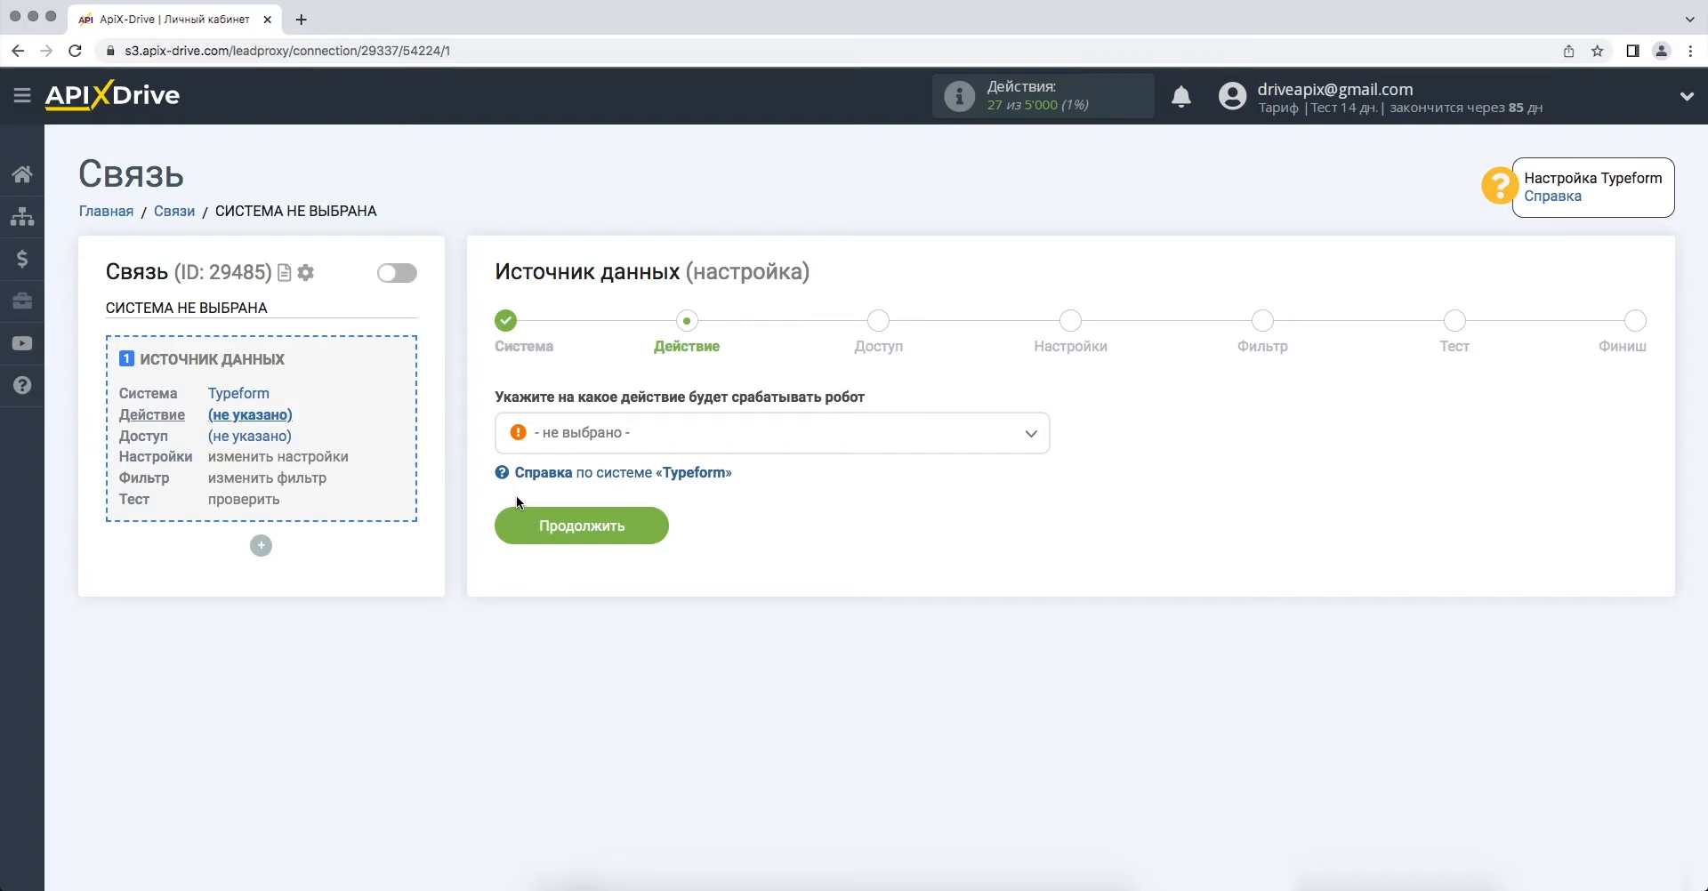
- Set the Typeform action to Получить данные and continue to account access
left_click(600, 441)
left_click(595, 544)
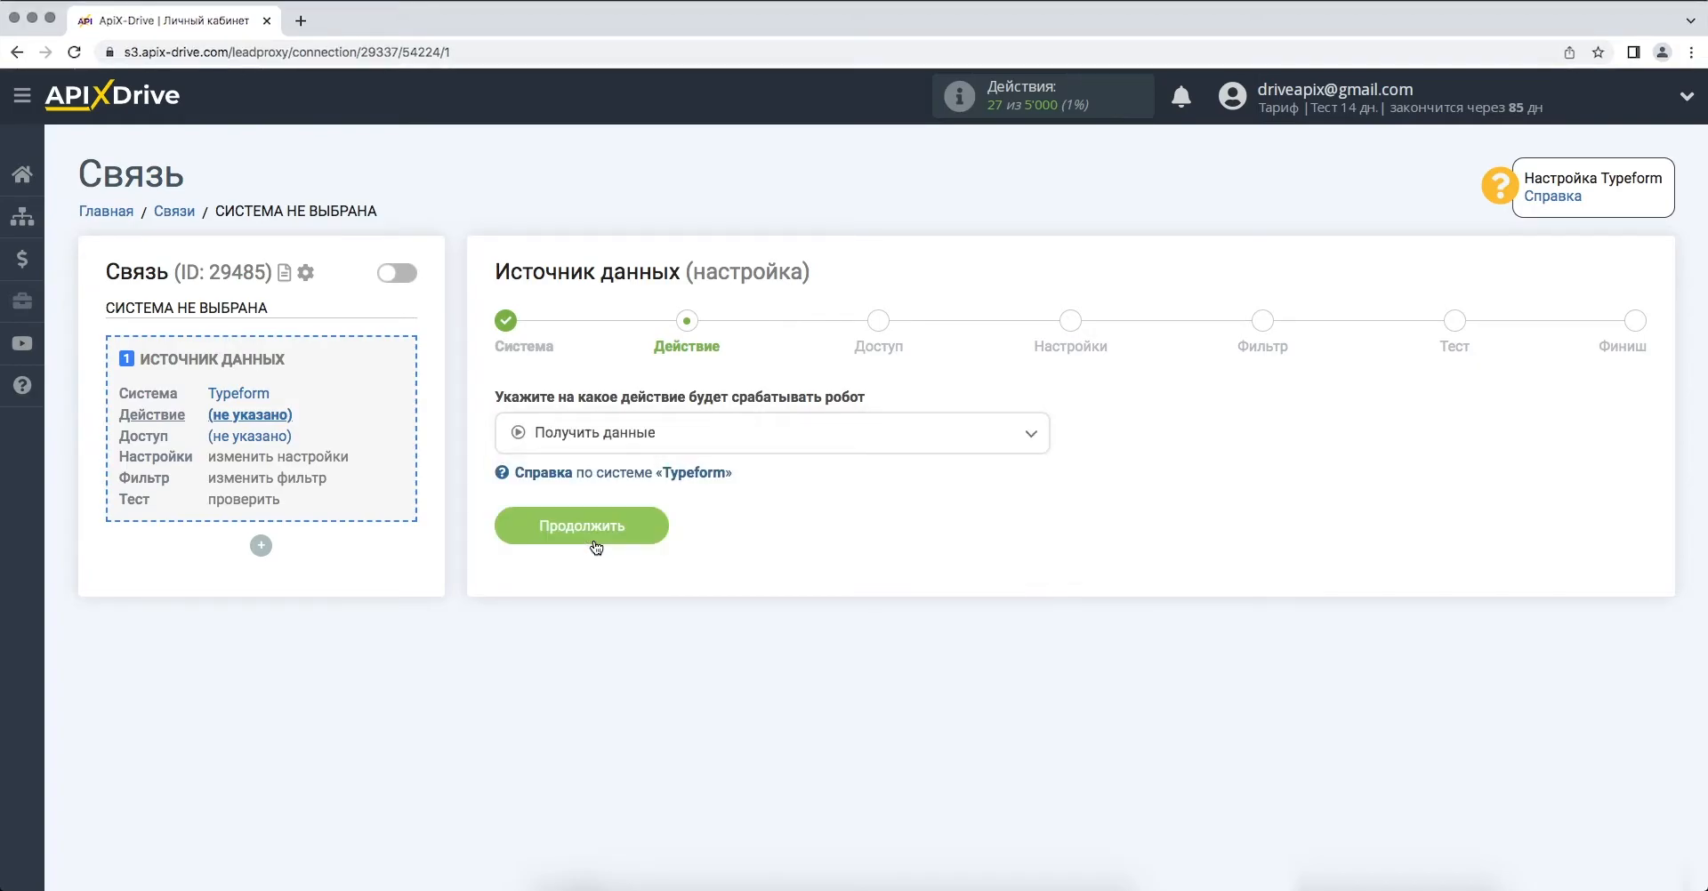
left_click(516, 529)
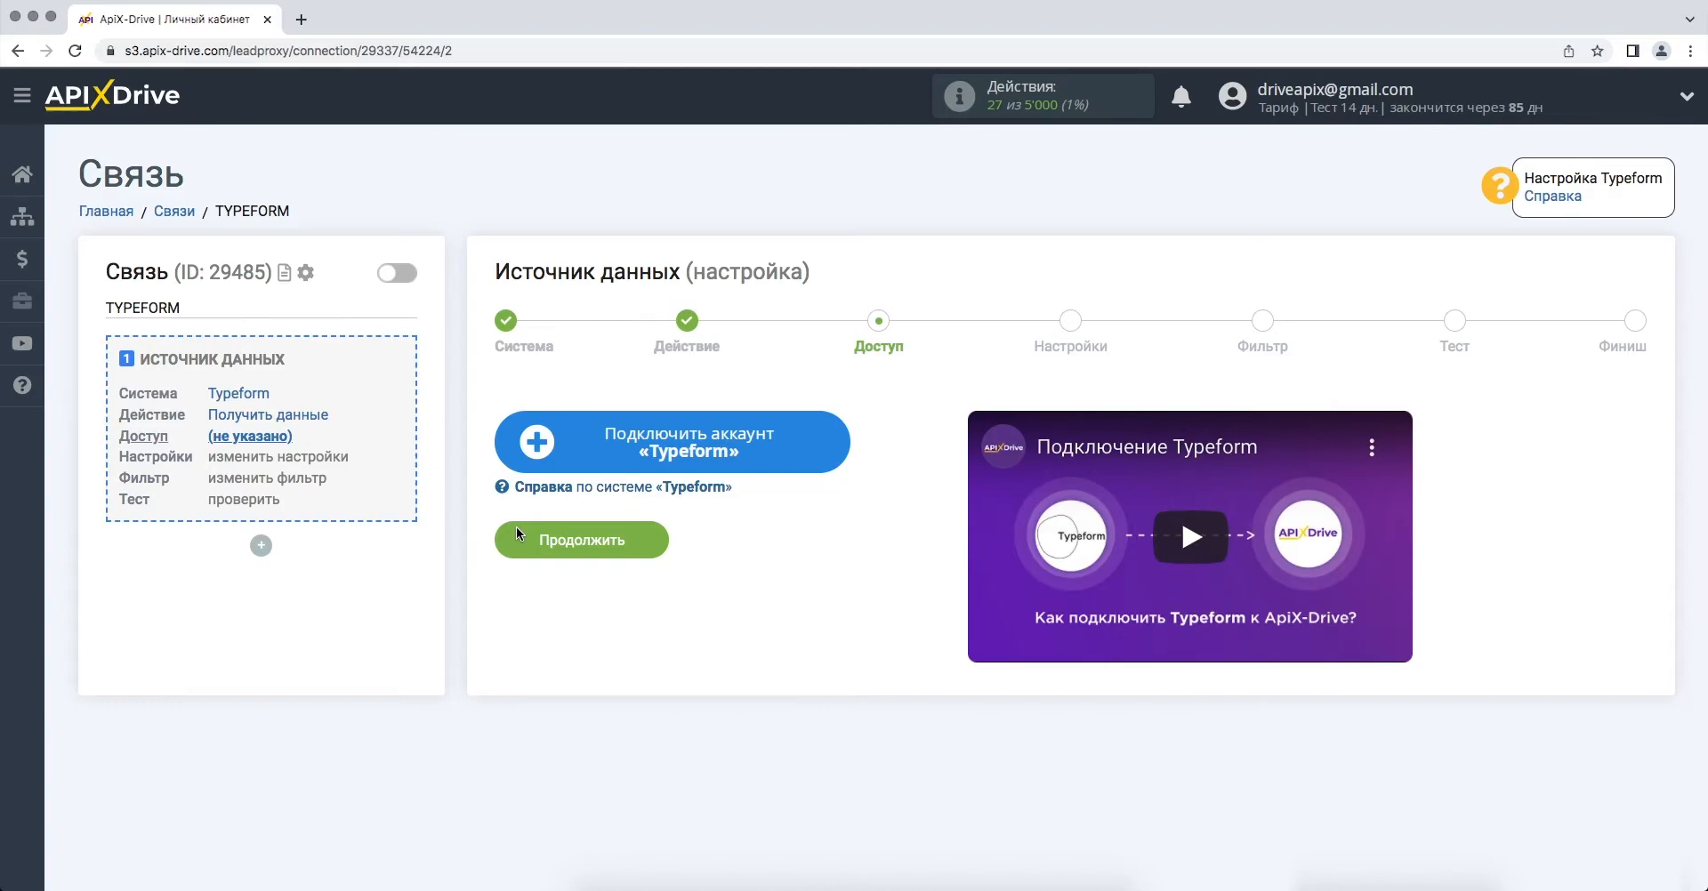
- Connect and save the Typeform account, then continue to settings
left_click(518, 440)
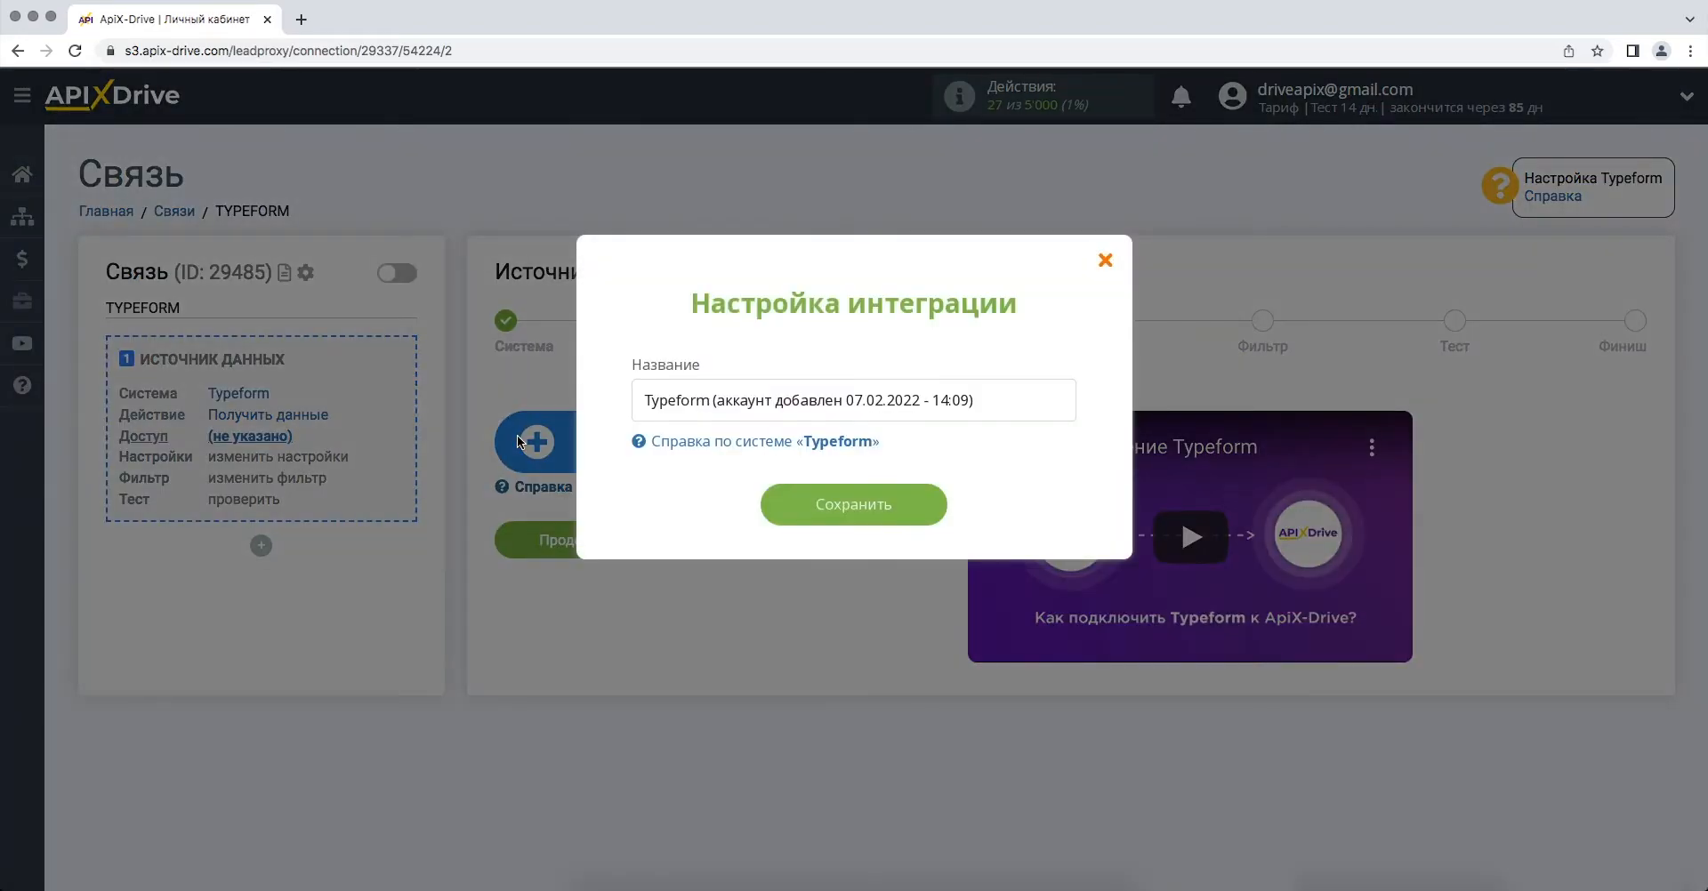
left_click(783, 512)
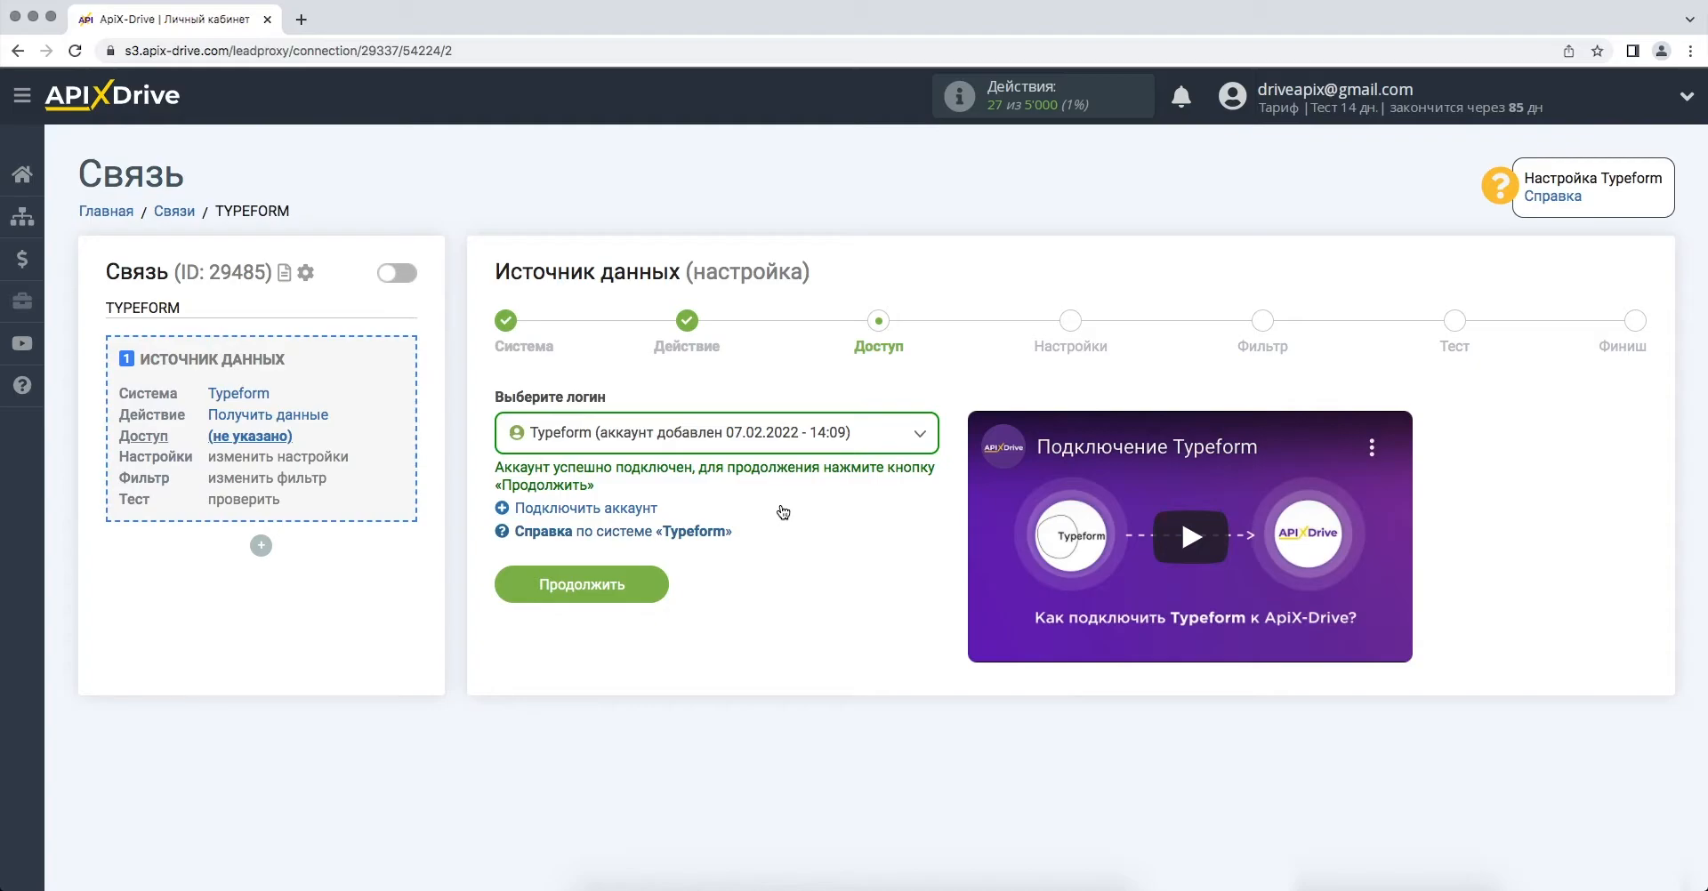
left_click(508, 583)
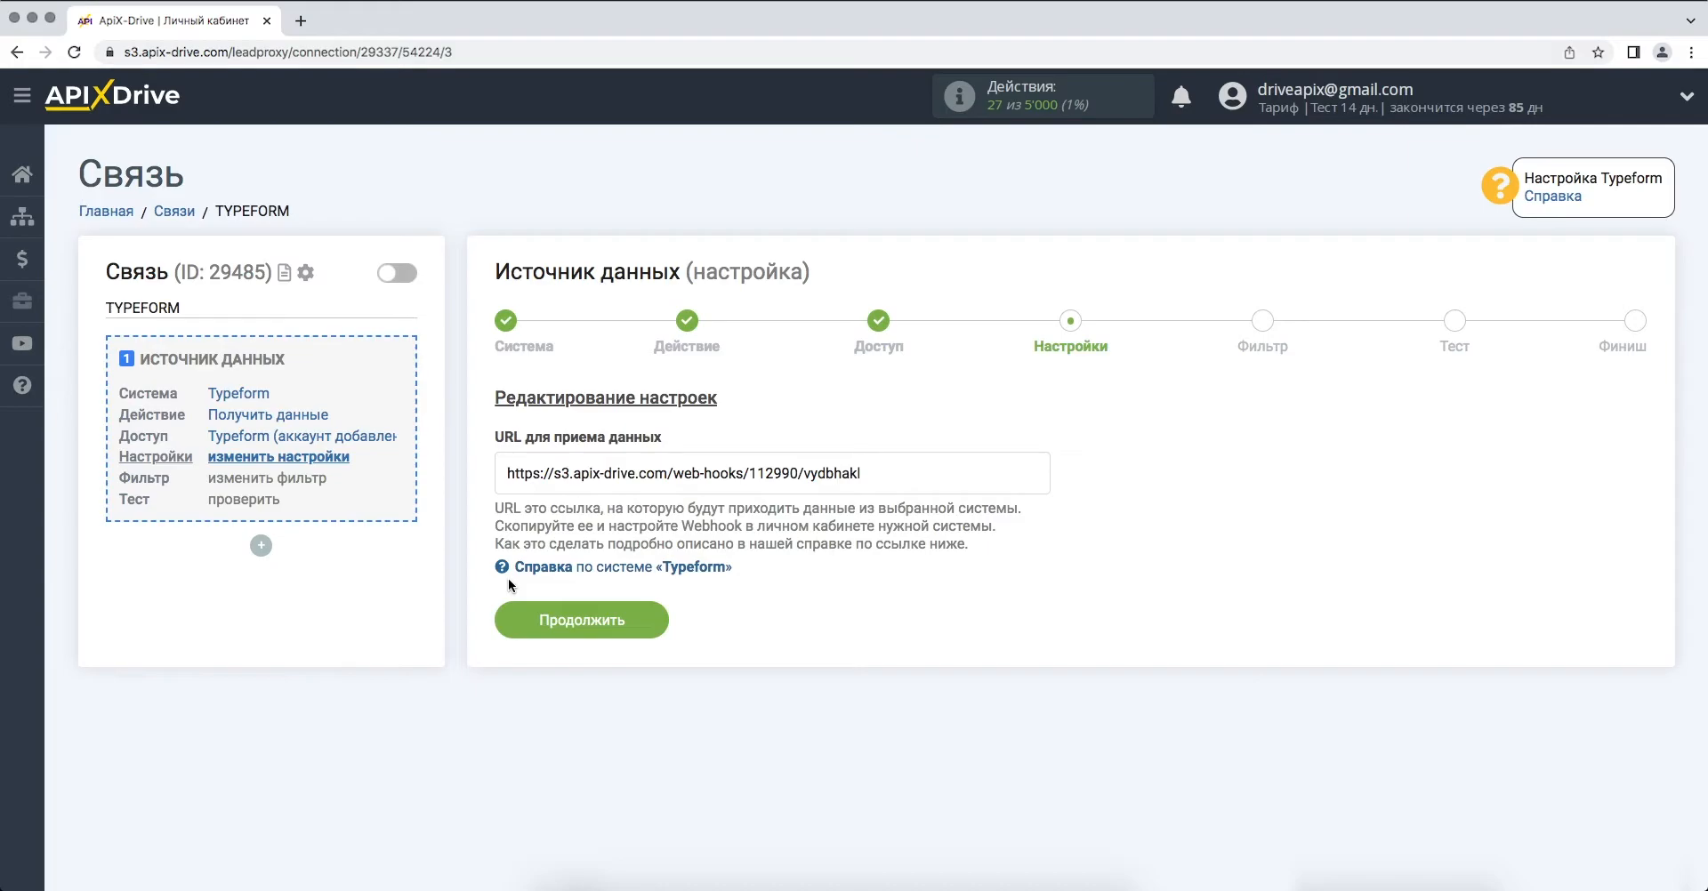
- Copy the webhook URL shown for receiving data
left_click_drag(505, 477, 855, 471)
right_click(855, 472)
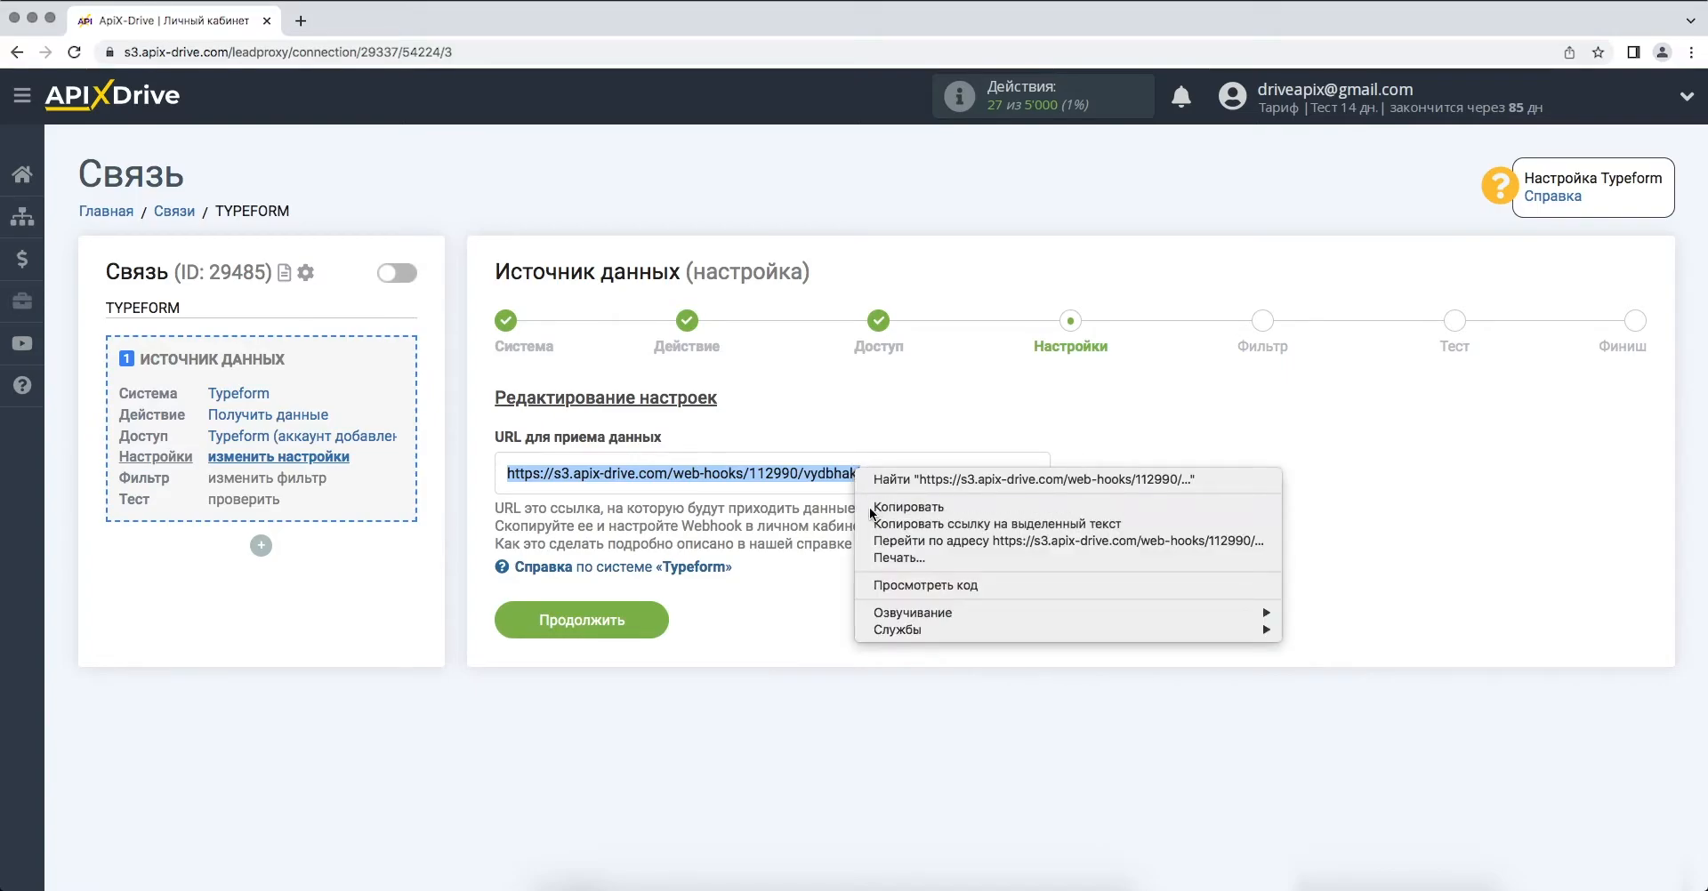
left_click(870, 508)
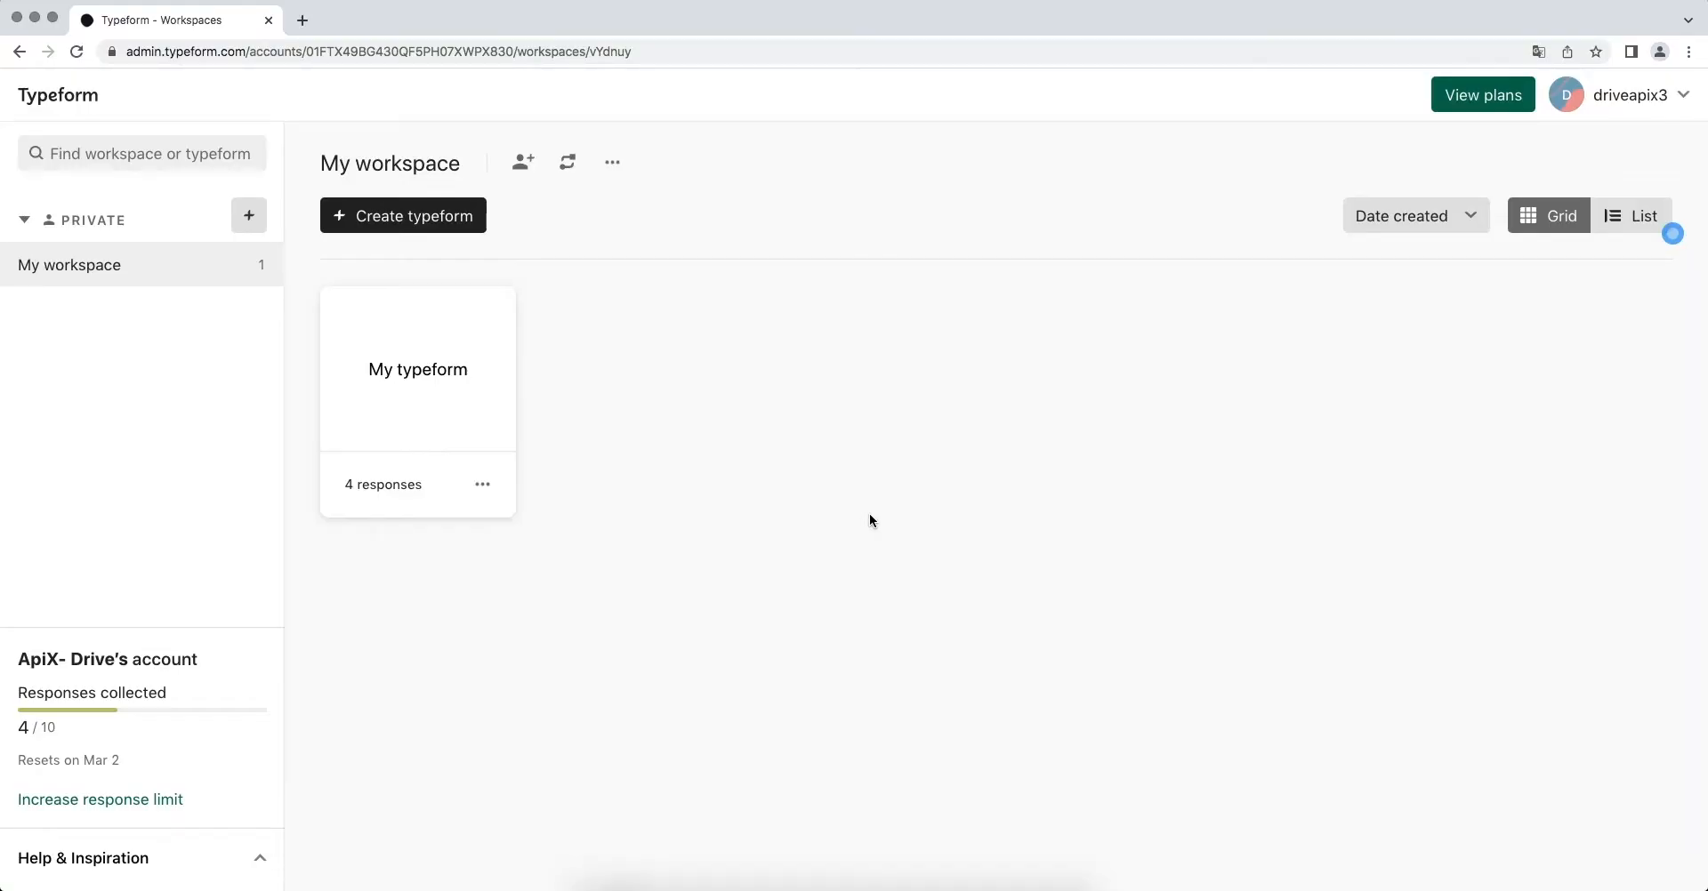
- Add a webhook to My typeform with the ApiX-Drive URL as its endpoint and save it
left_click(488, 419)
left_click(803, 114)
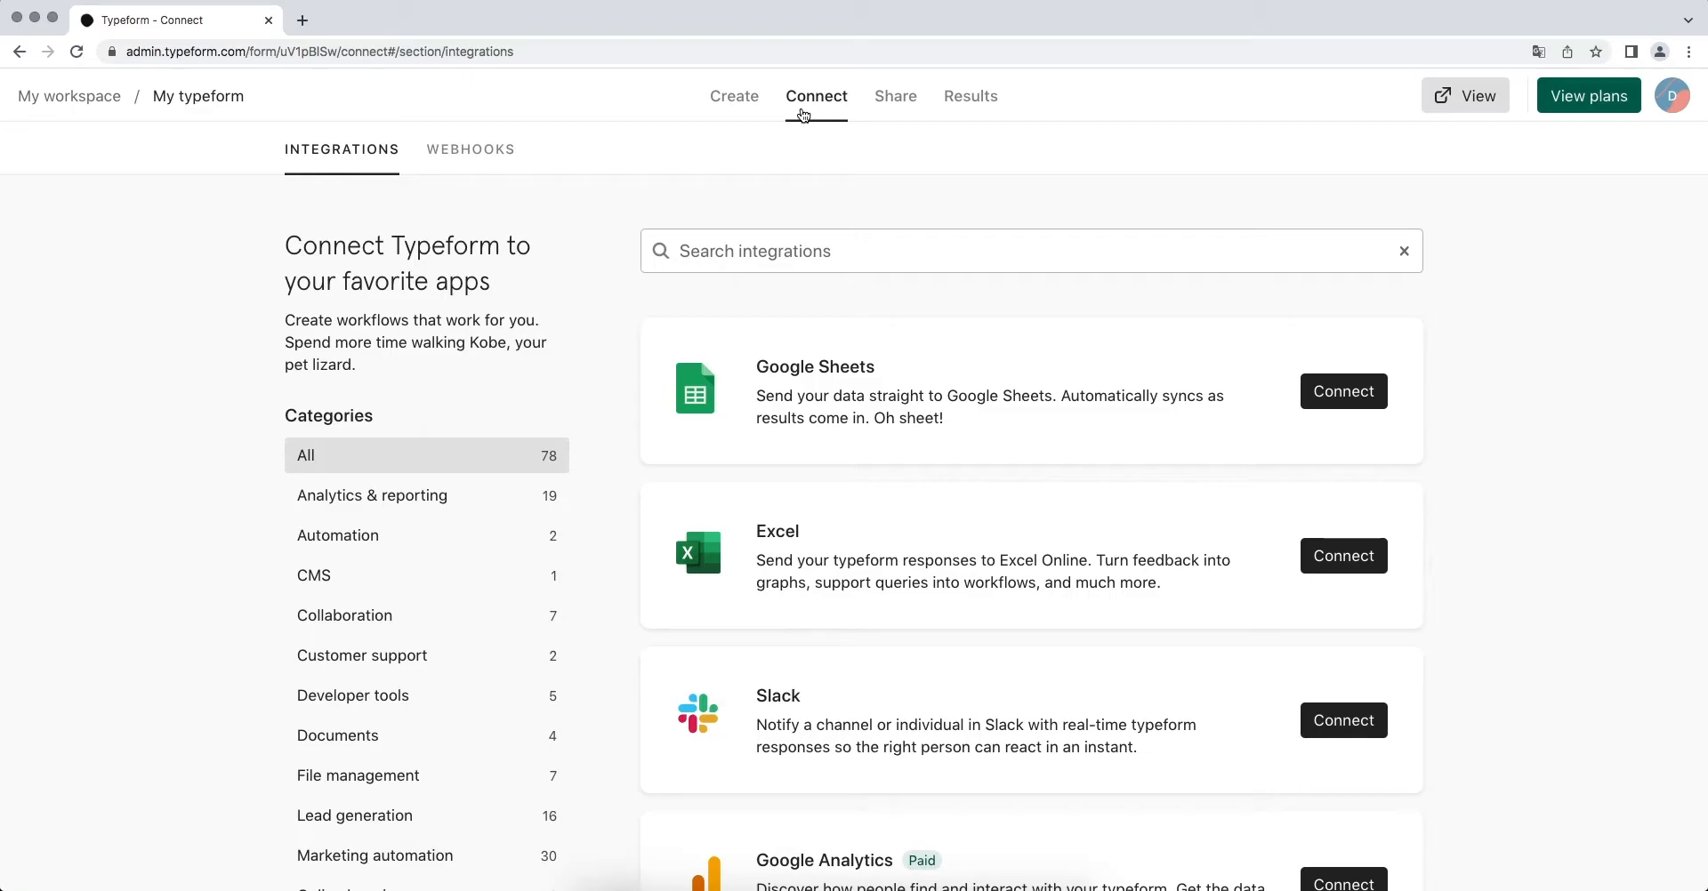
left_click(499, 151)
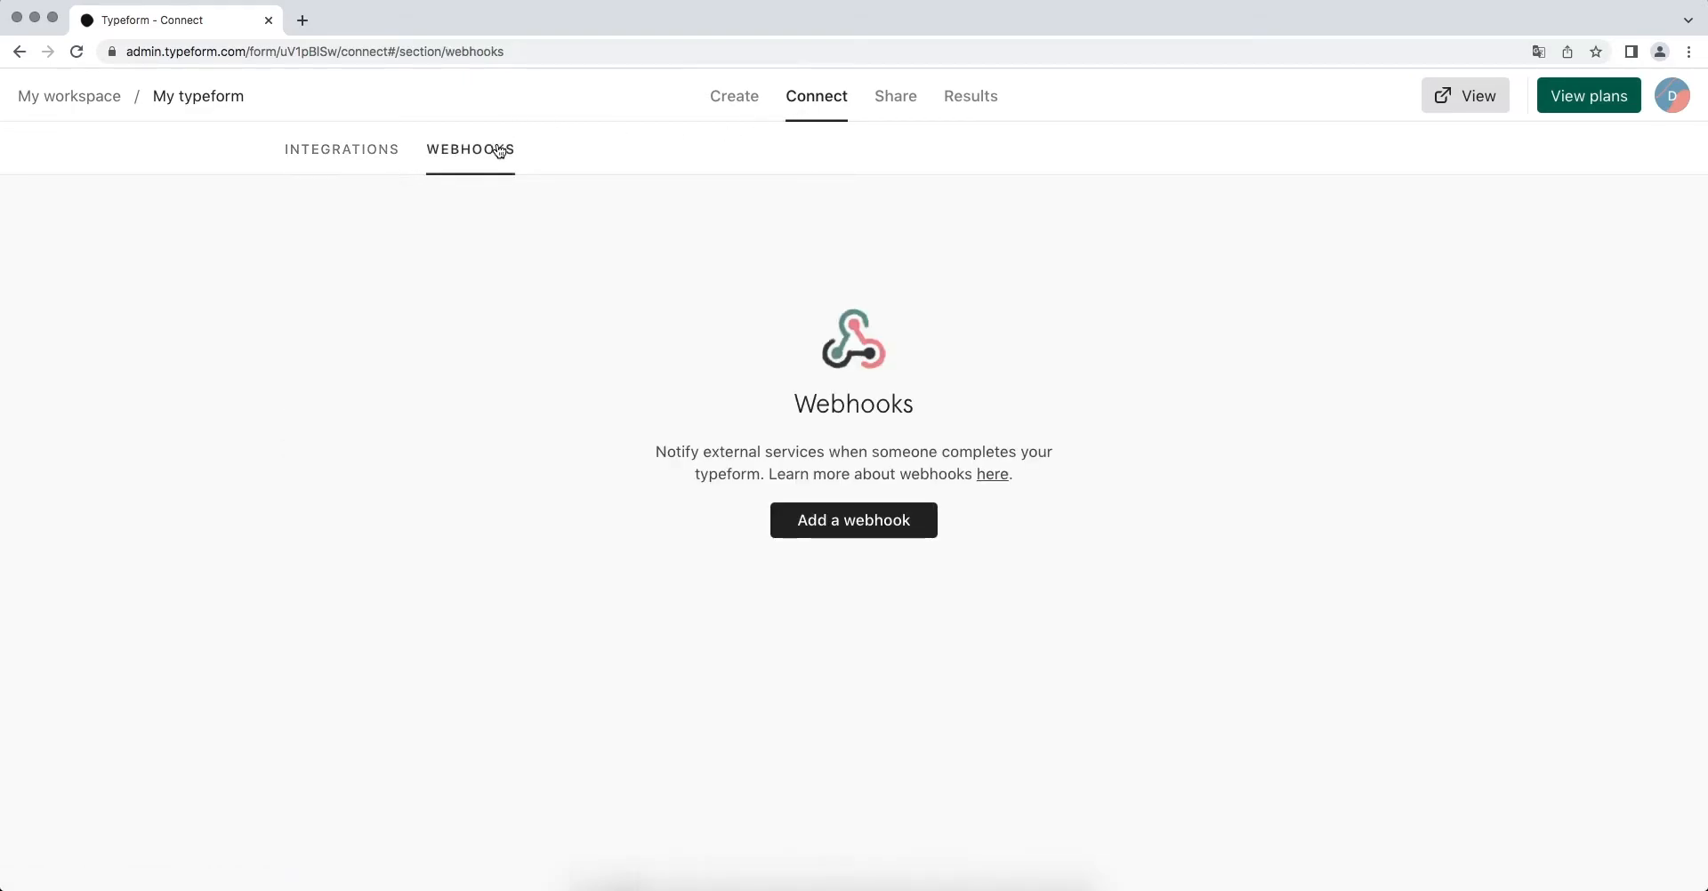
left_click(794, 520)
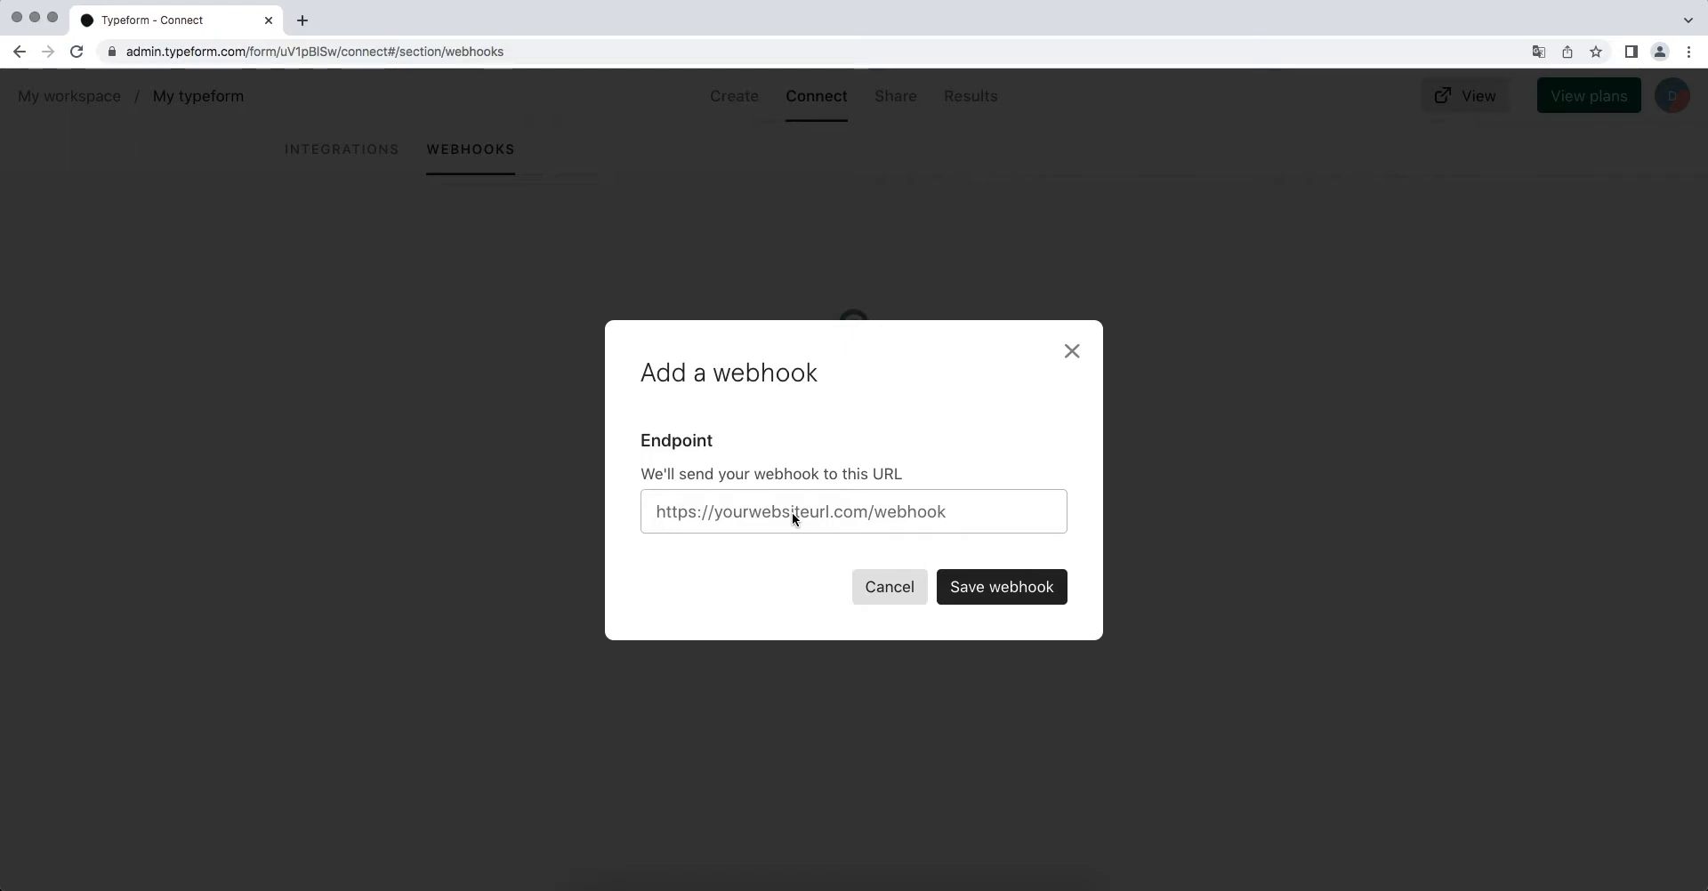
right_click(793, 514)
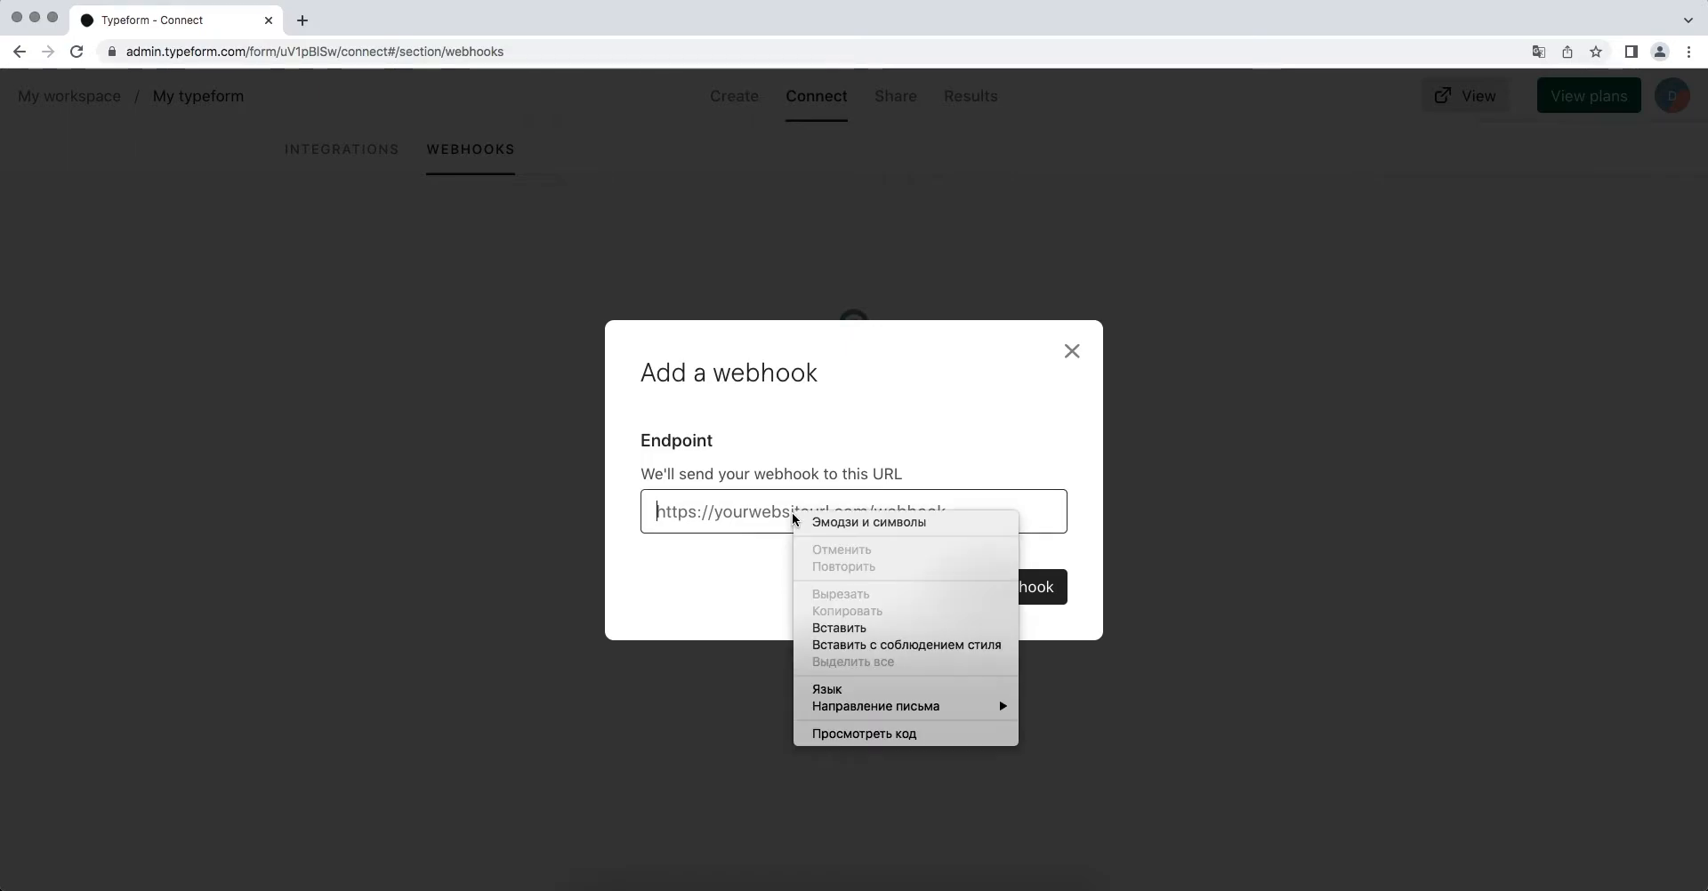
left_click(823, 627)
left_click(953, 582)
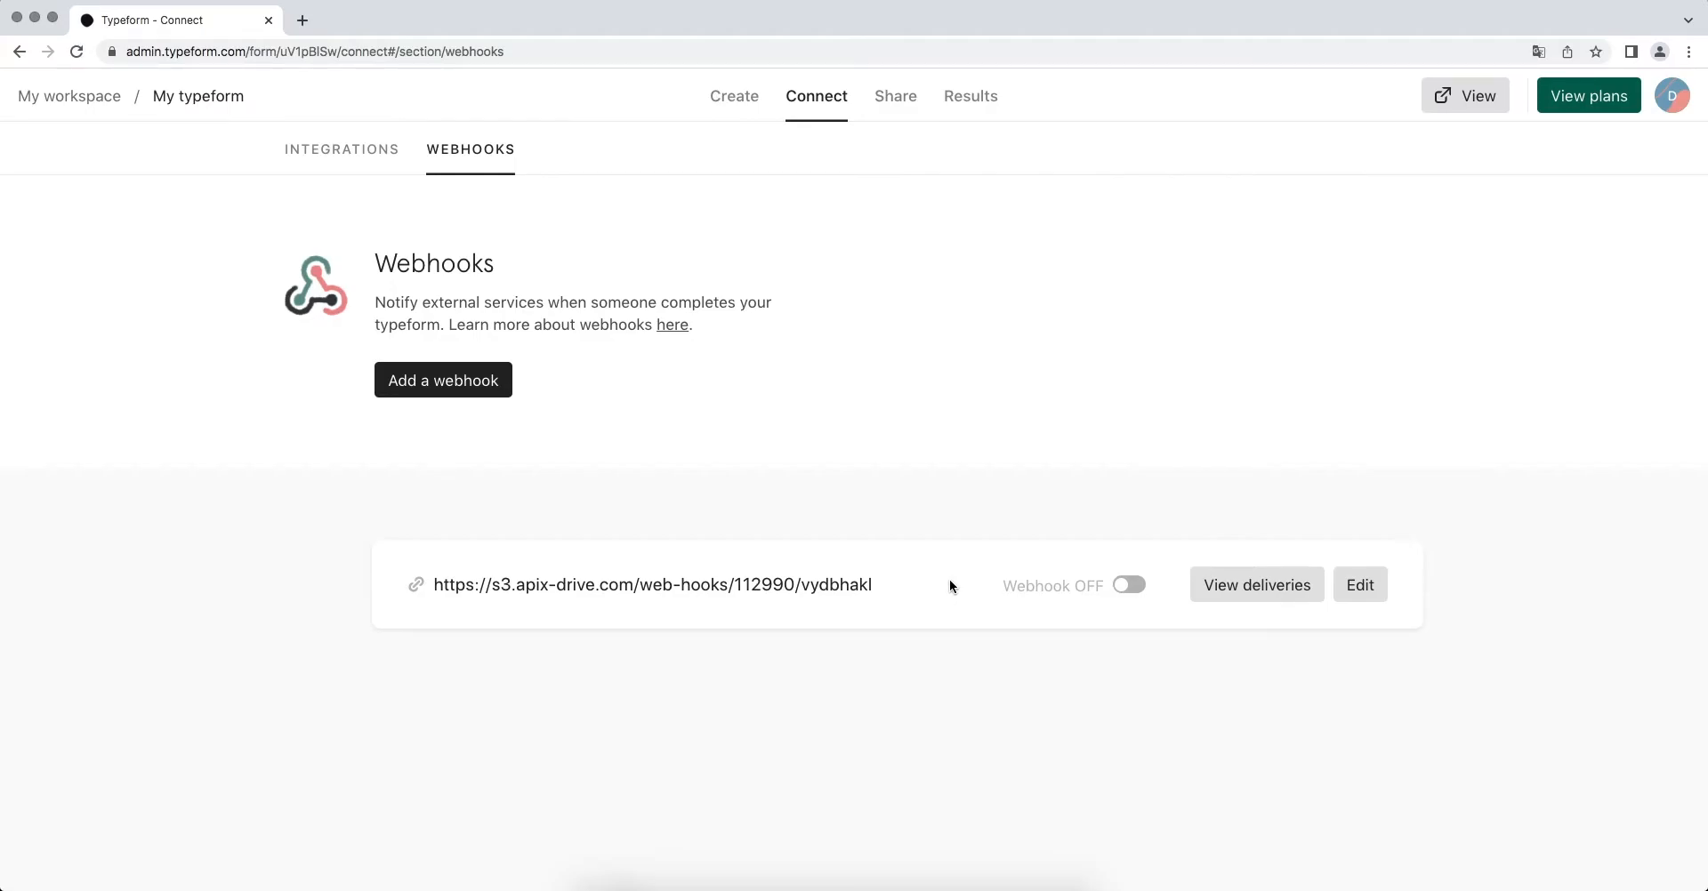
- Turn the webhook on, send a test request, and advance ApiX-Drive to the filter step
left_click(1127, 586)
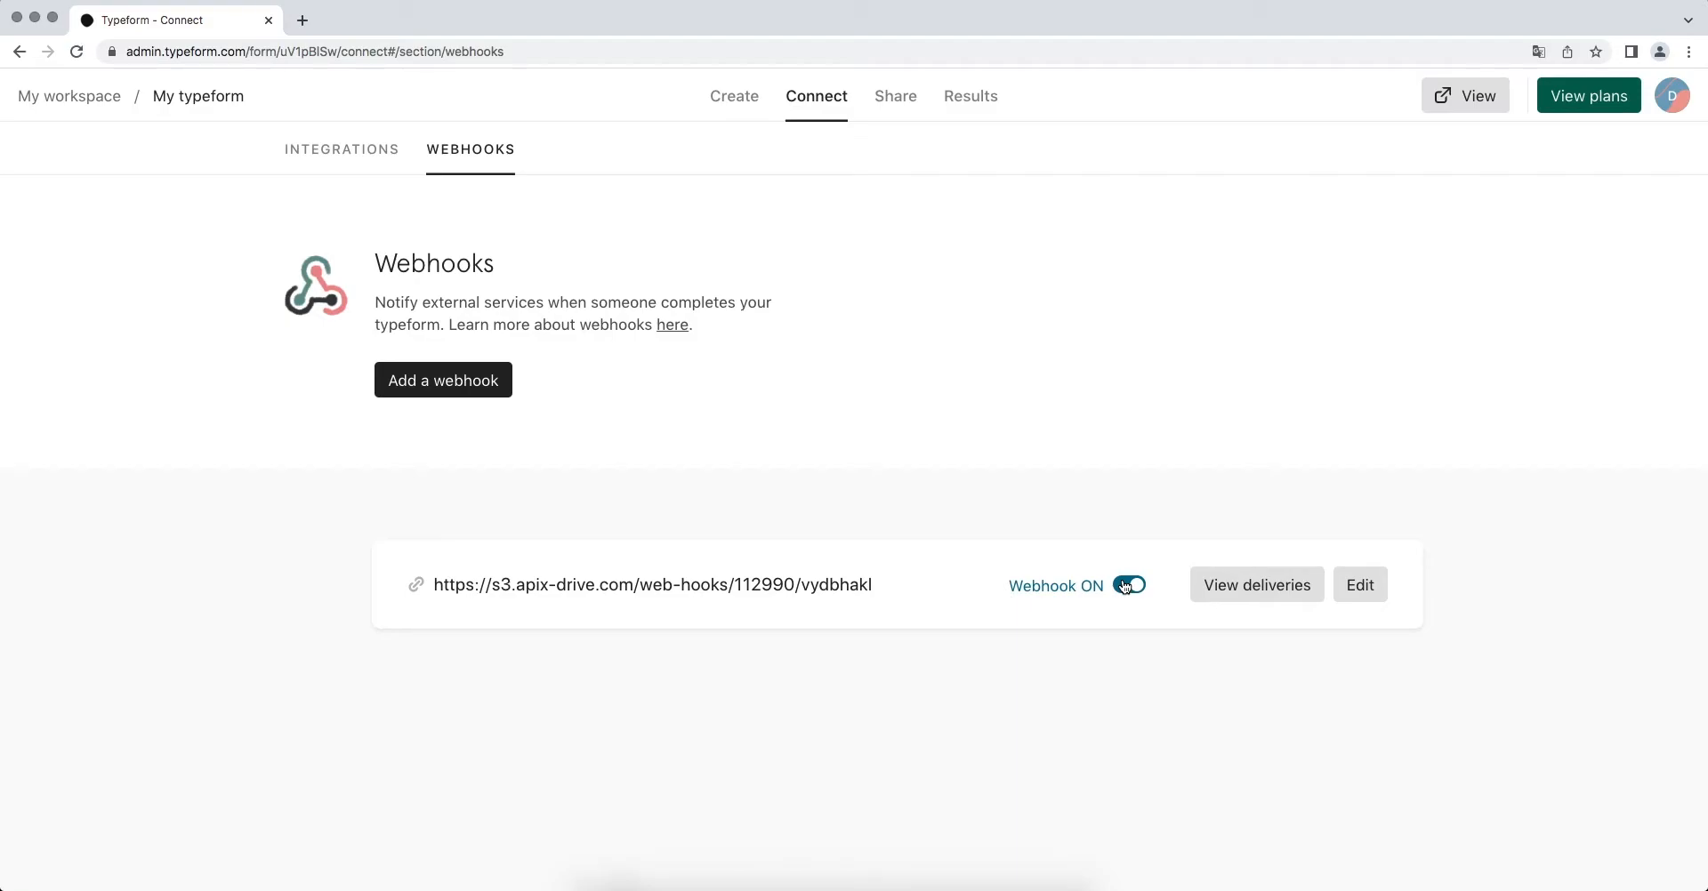
left_click(1221, 585)
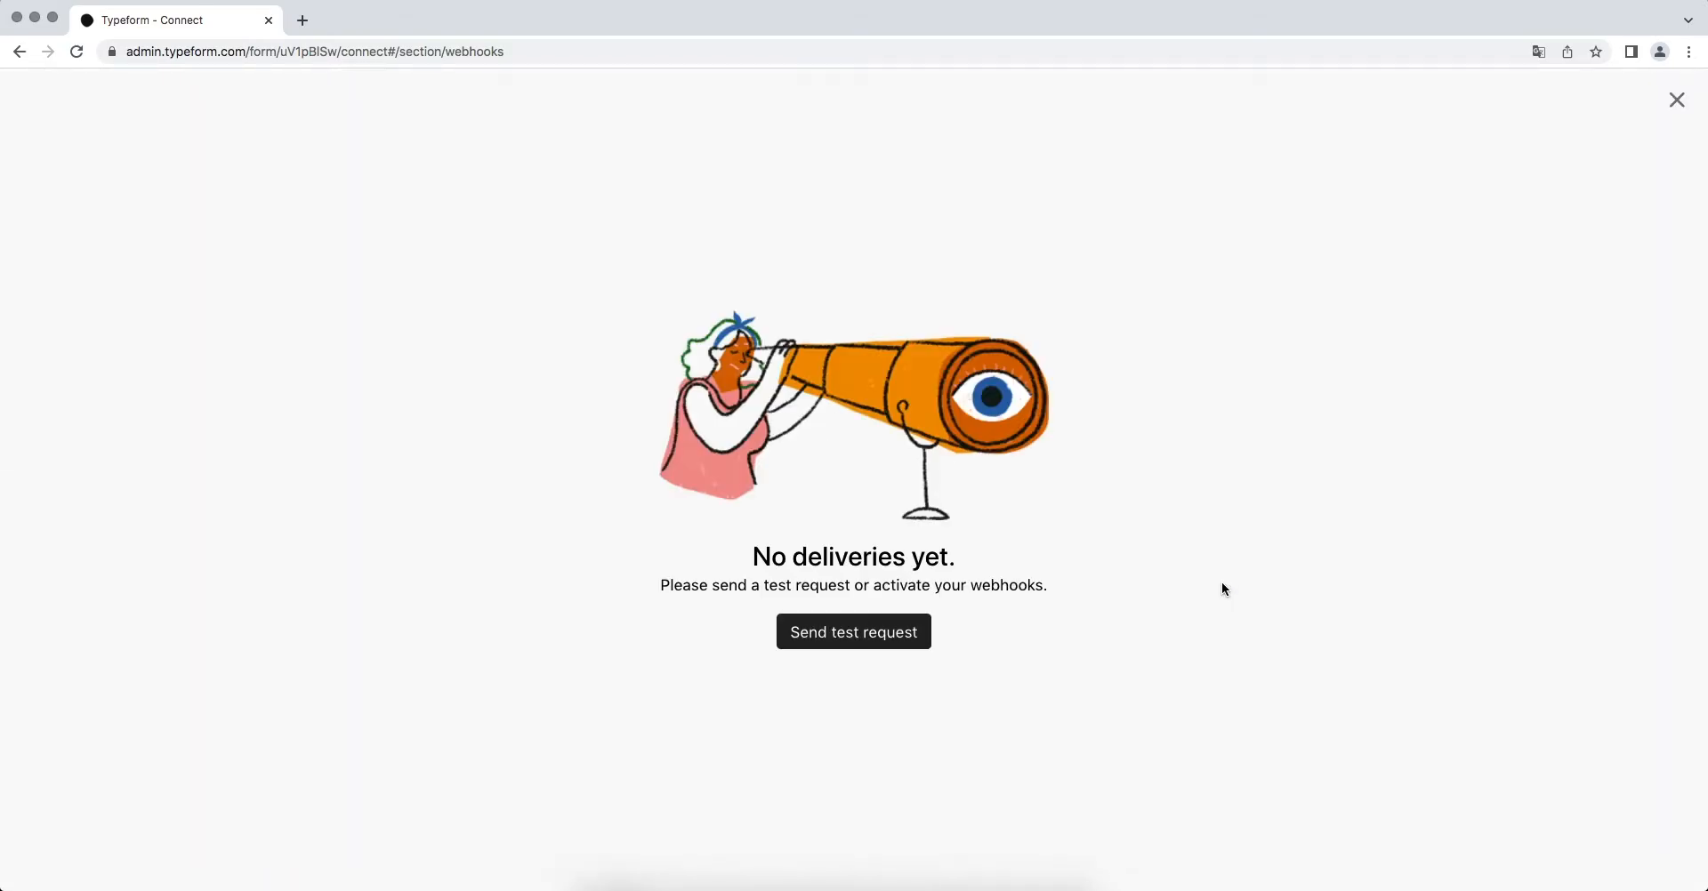
left_click(788, 628)
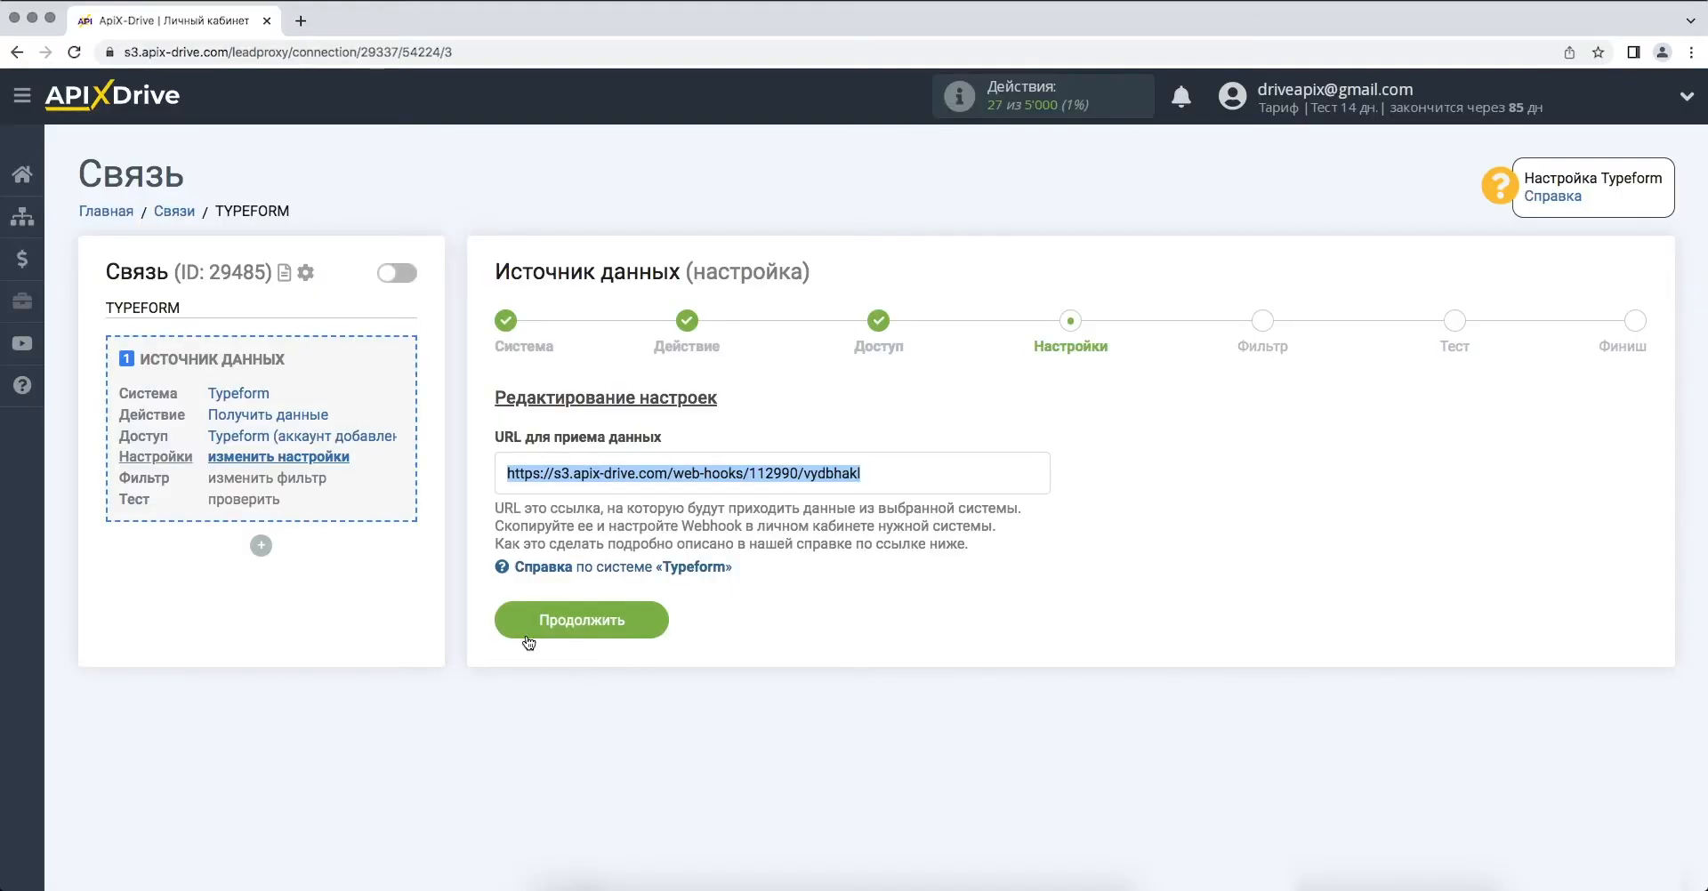
left_click(528, 641)
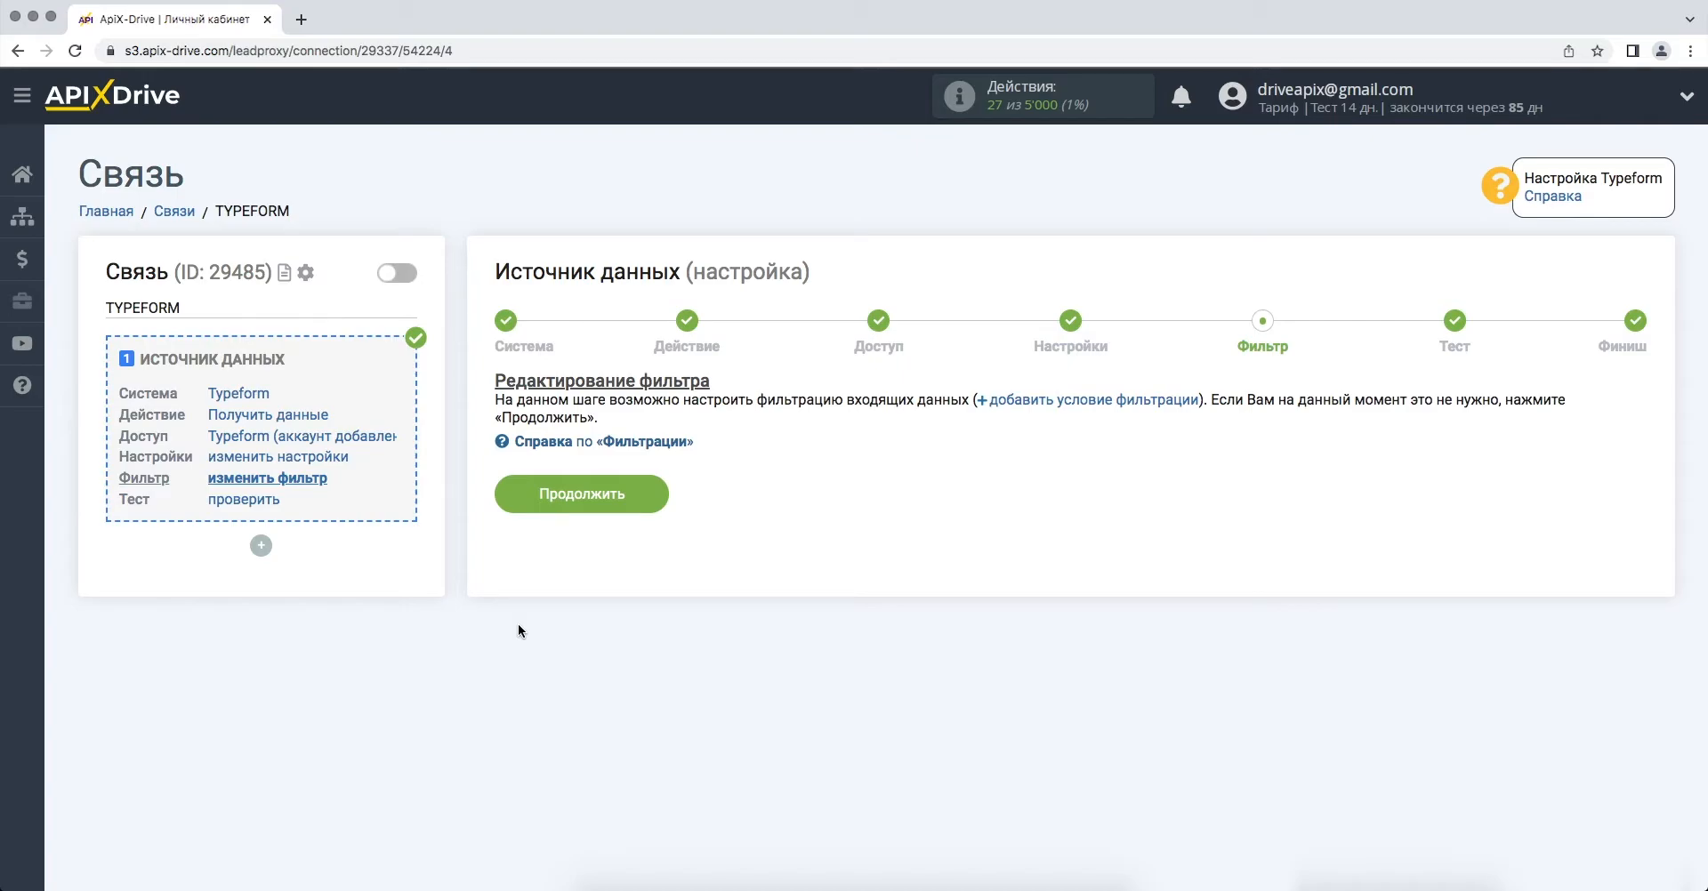
- Skip the filter, review the loaded Typeform test response, and finish the source setup
left_click(518, 499)
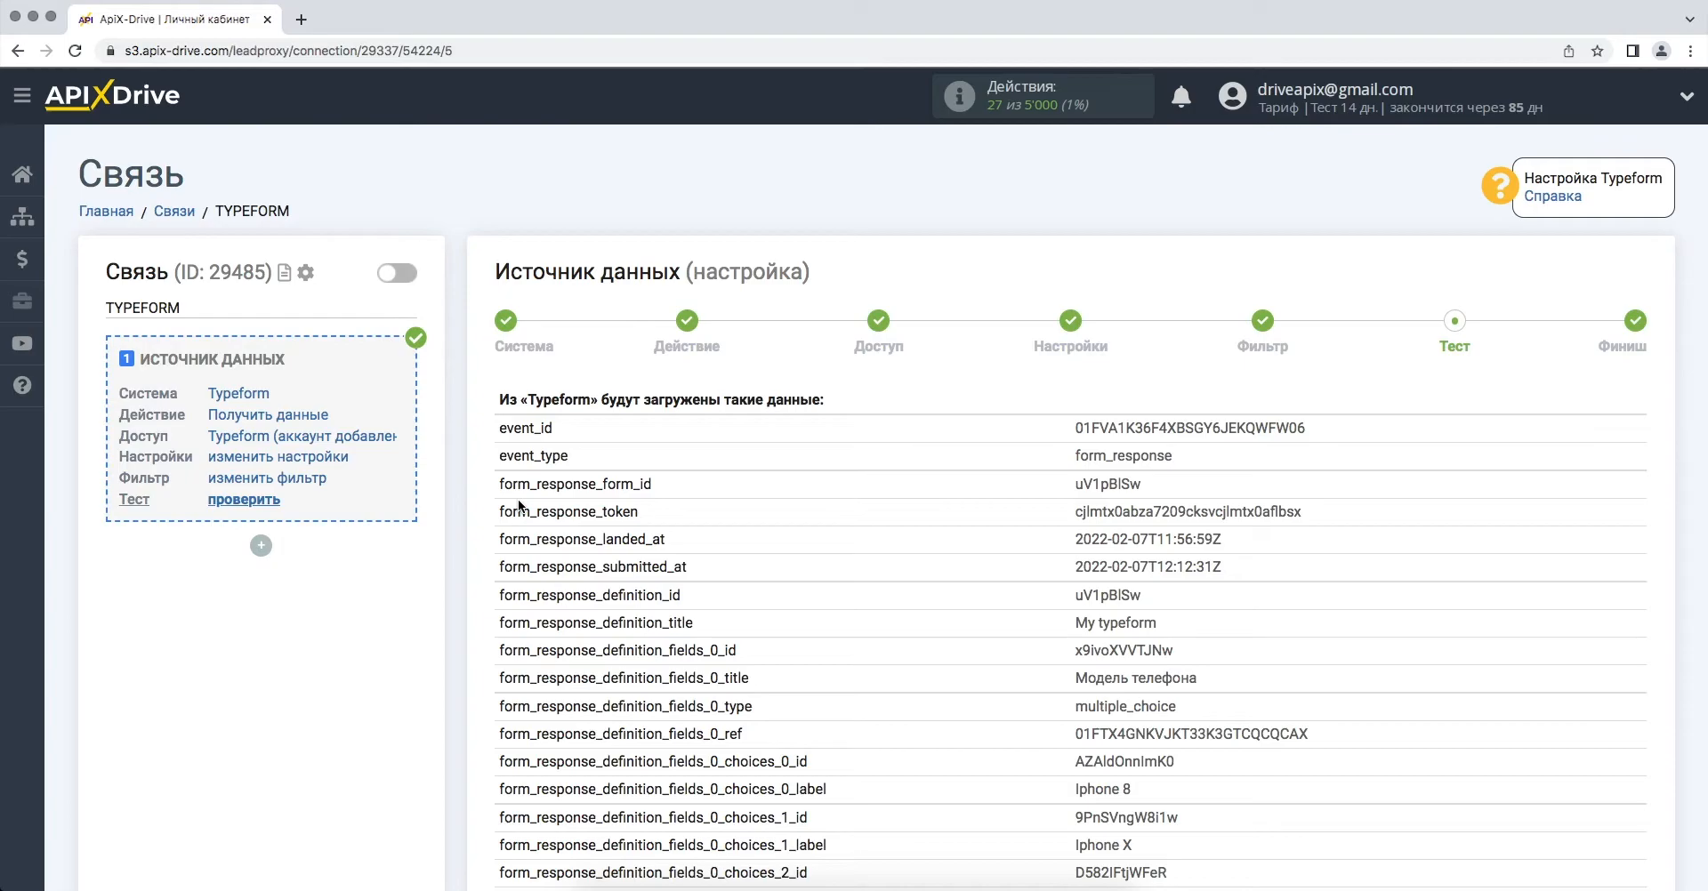
scroll(520, 505, "down", 15)
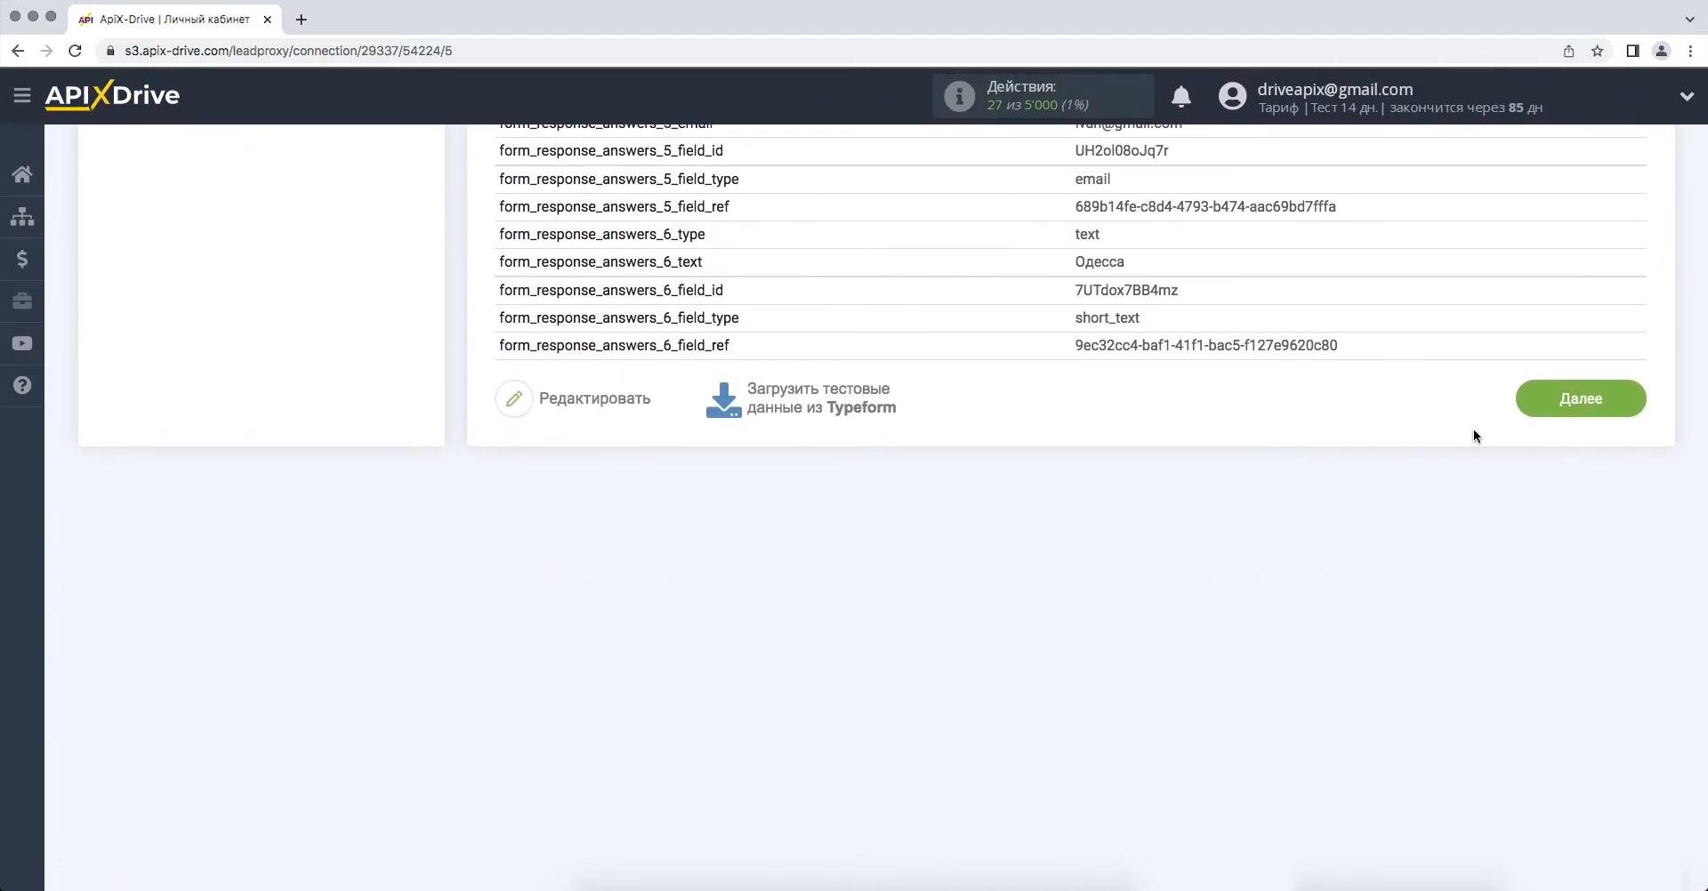
left_click(1538, 405)
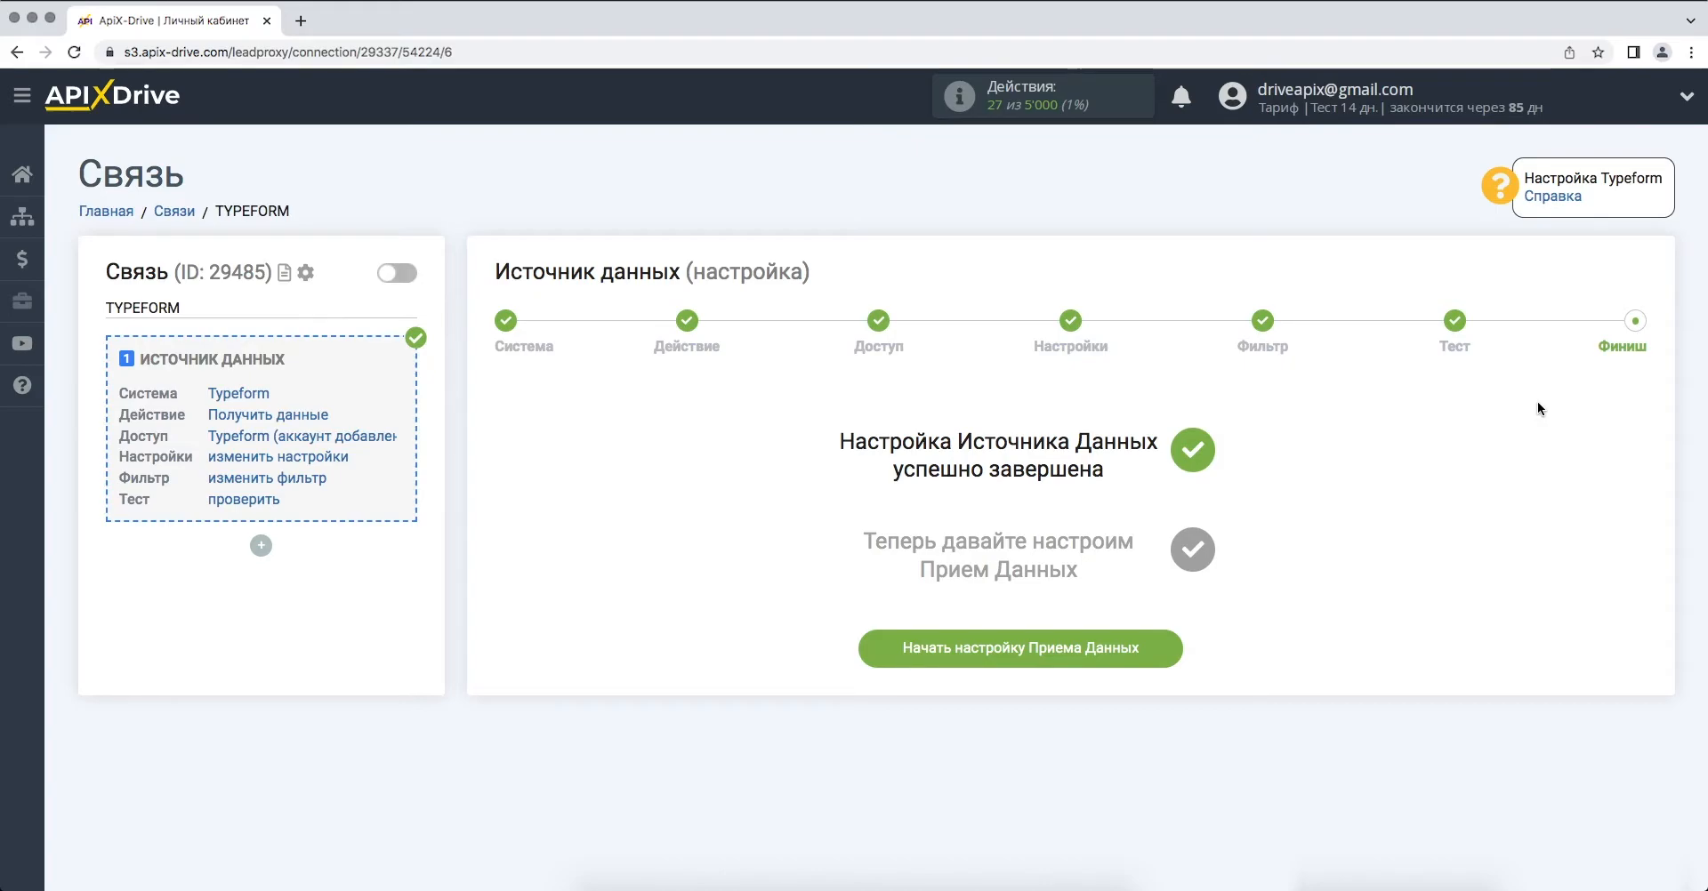
- Choose Битрикс24 as the system that receives the data
left_click(865, 657)
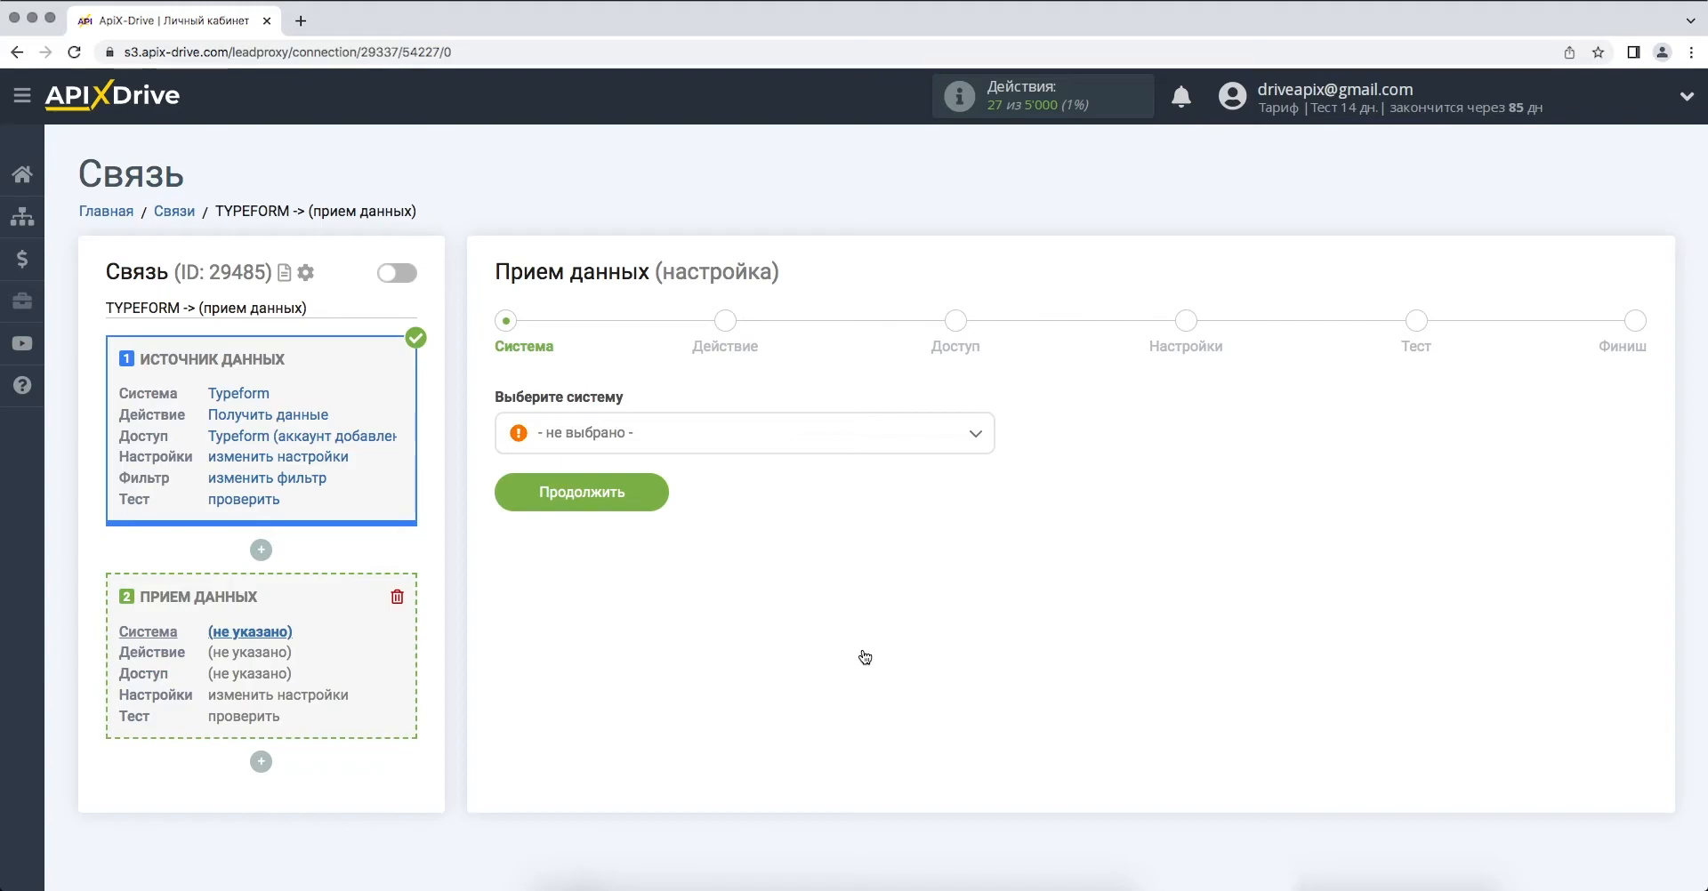
left_click(958, 448)
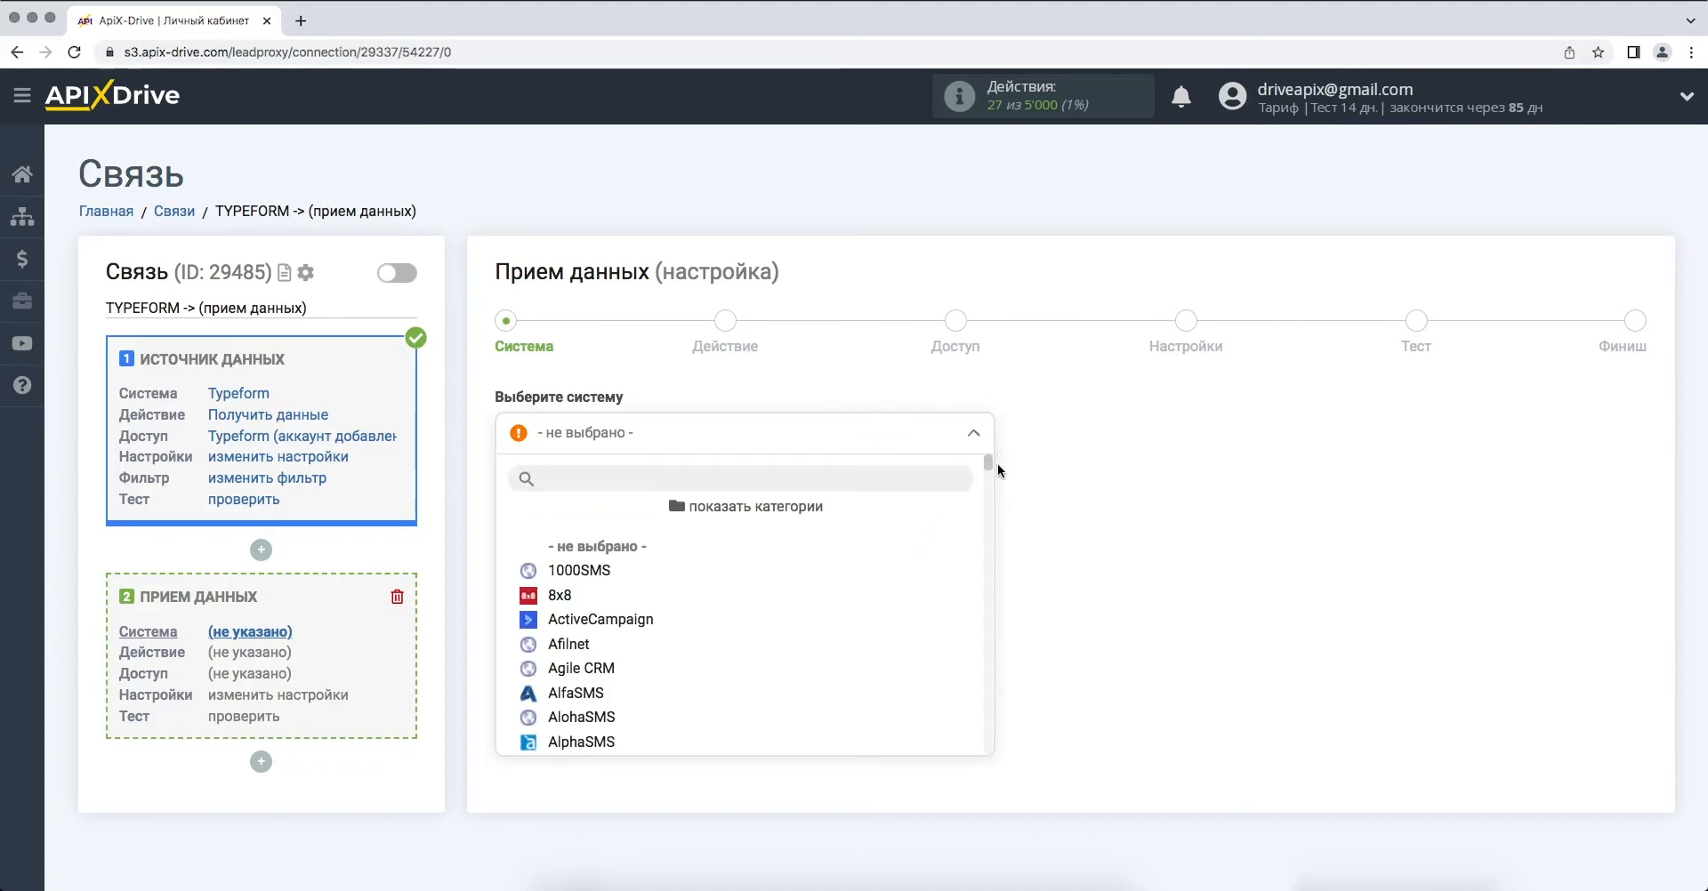
left_click_drag(990, 469, 996, 740)
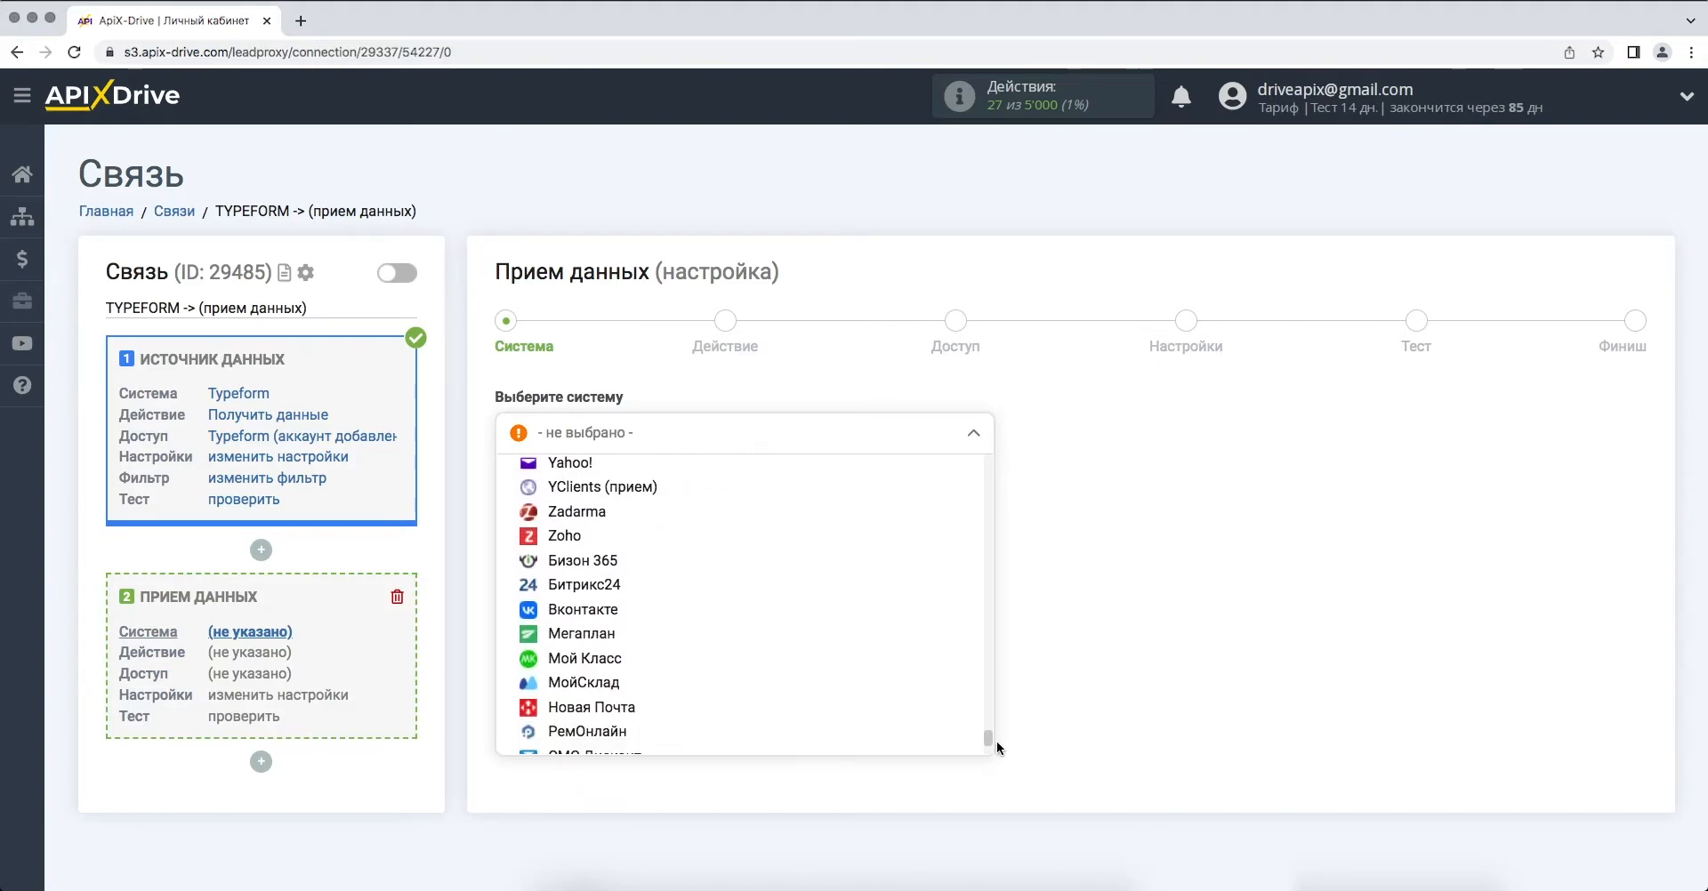
left_click(840, 589)
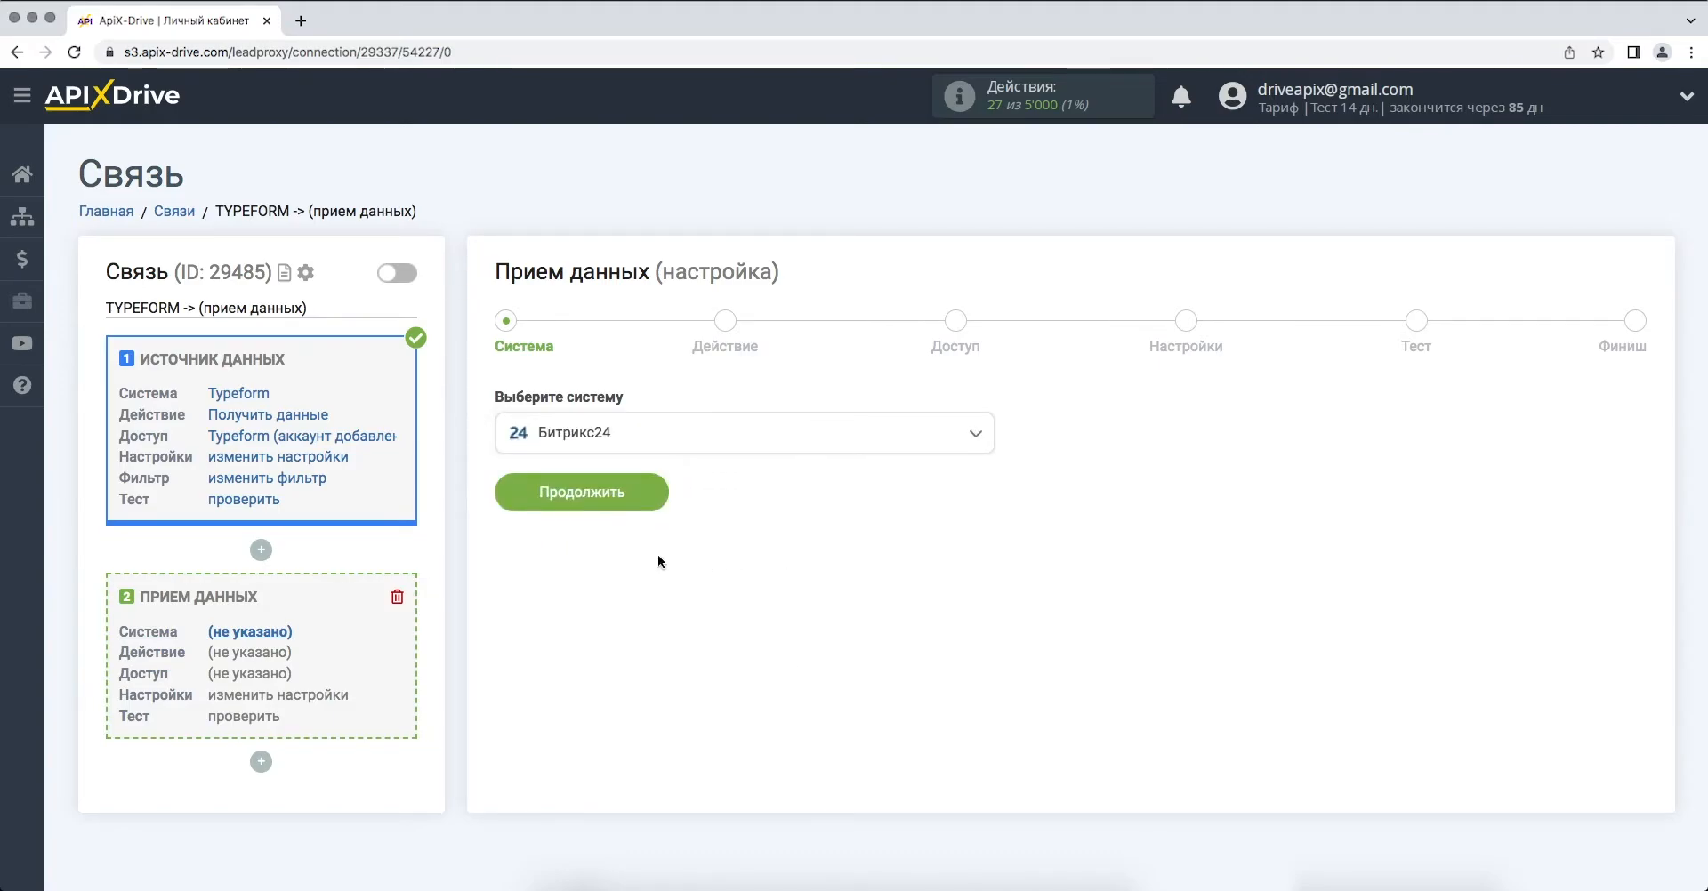
left_click(519, 491)
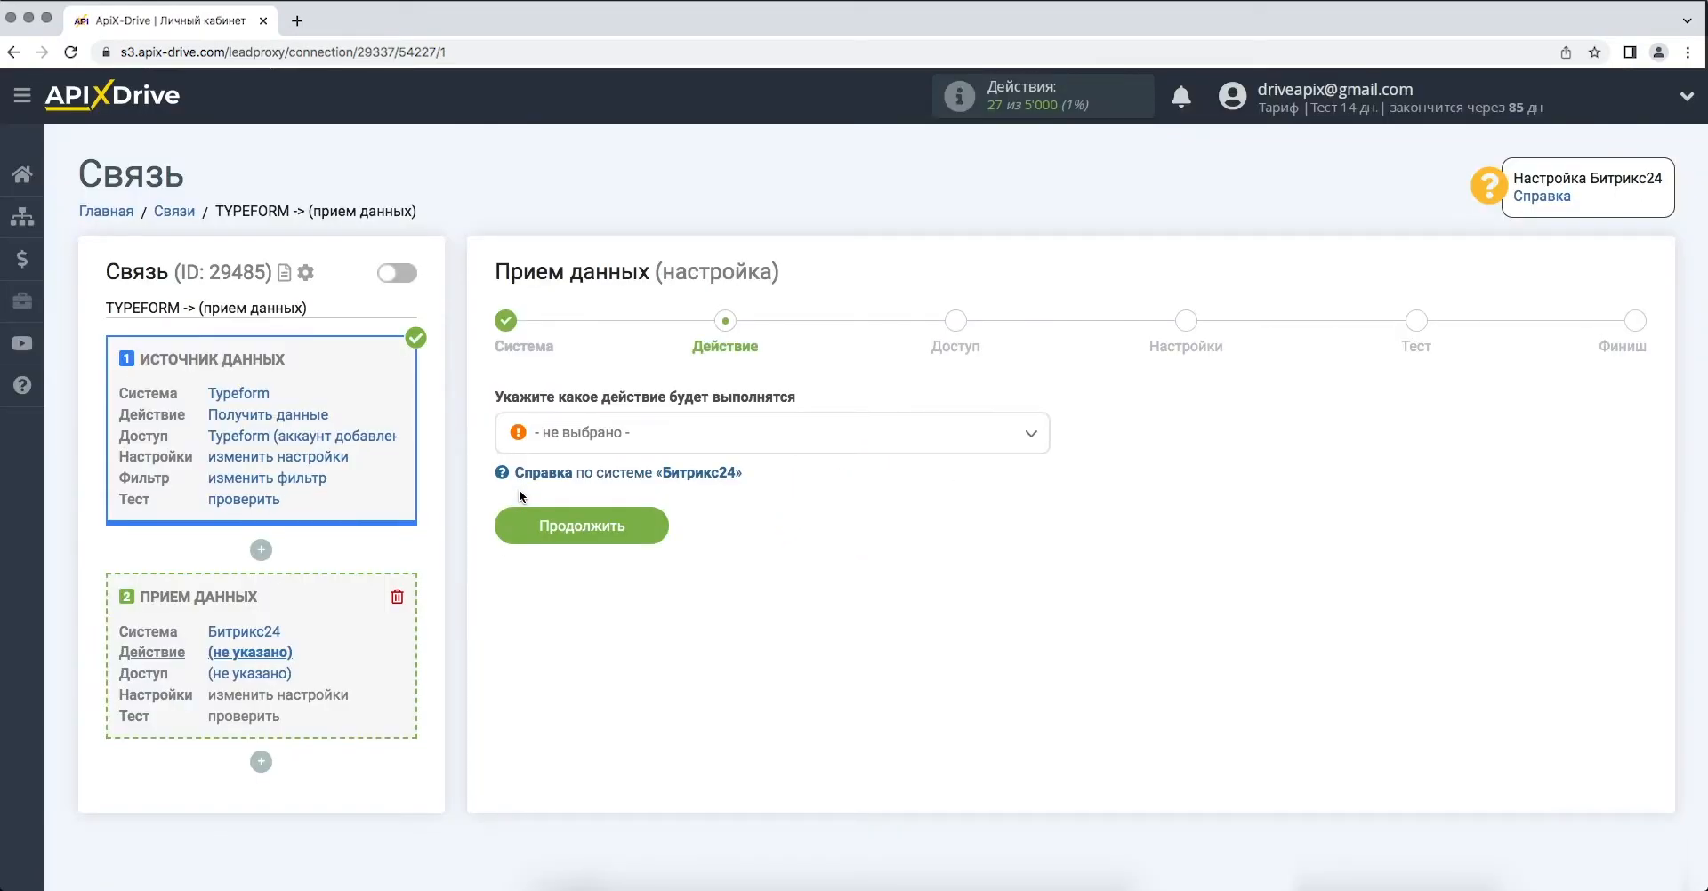
- Set the Bitrix24 action to Отправка лидов and continue to account access
left_click(579, 445)
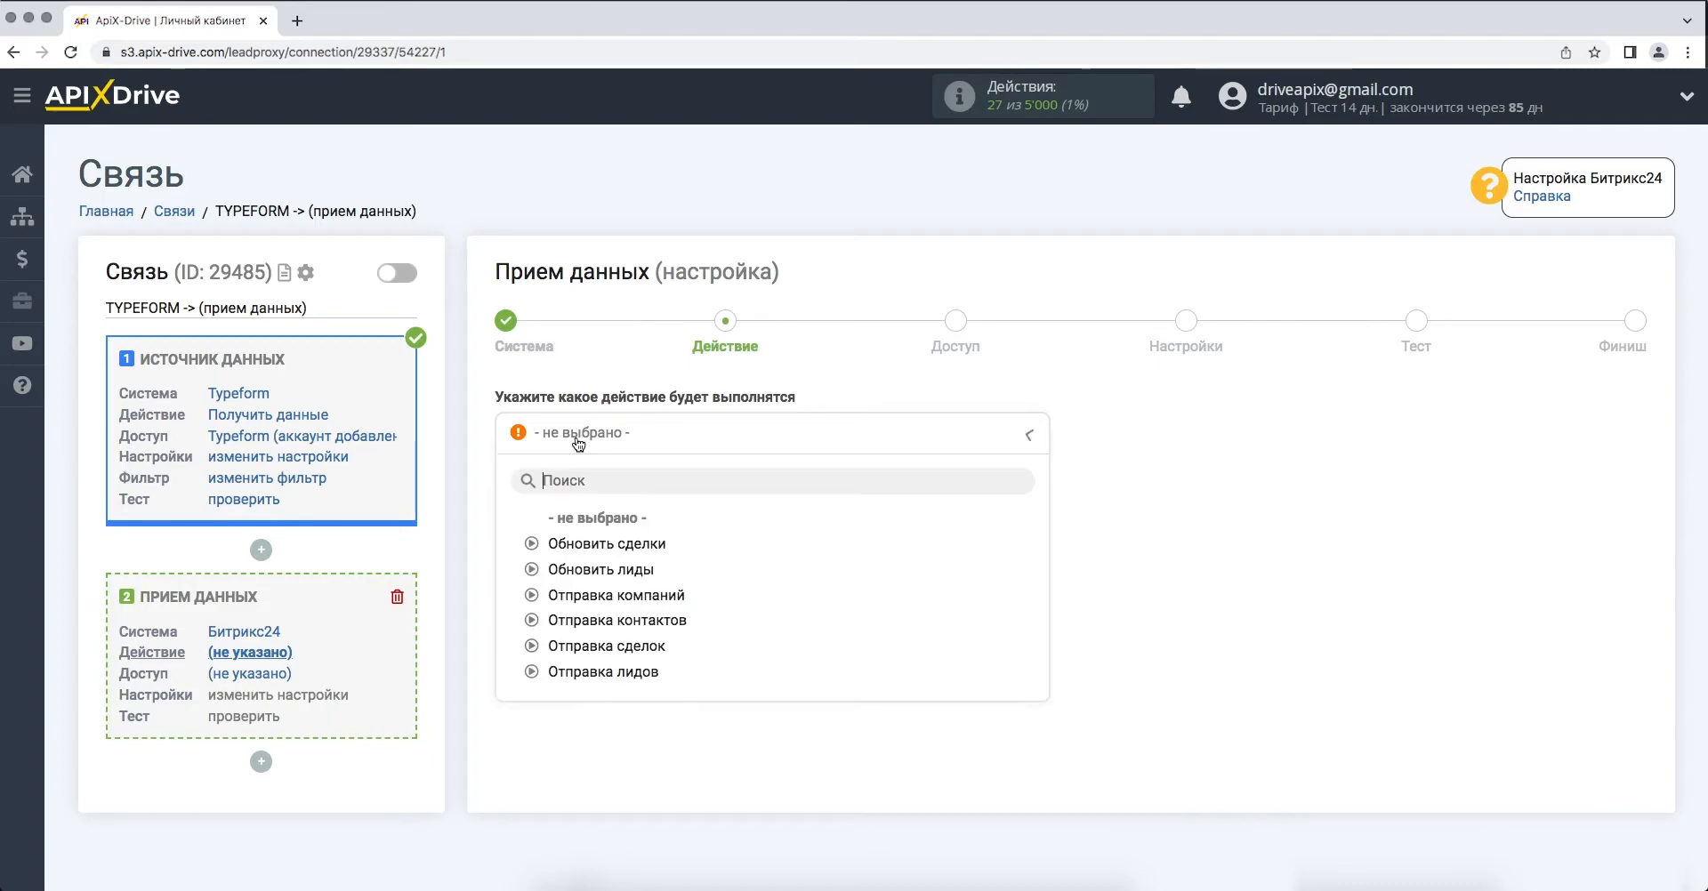
left_click(585, 672)
left_click(515, 534)
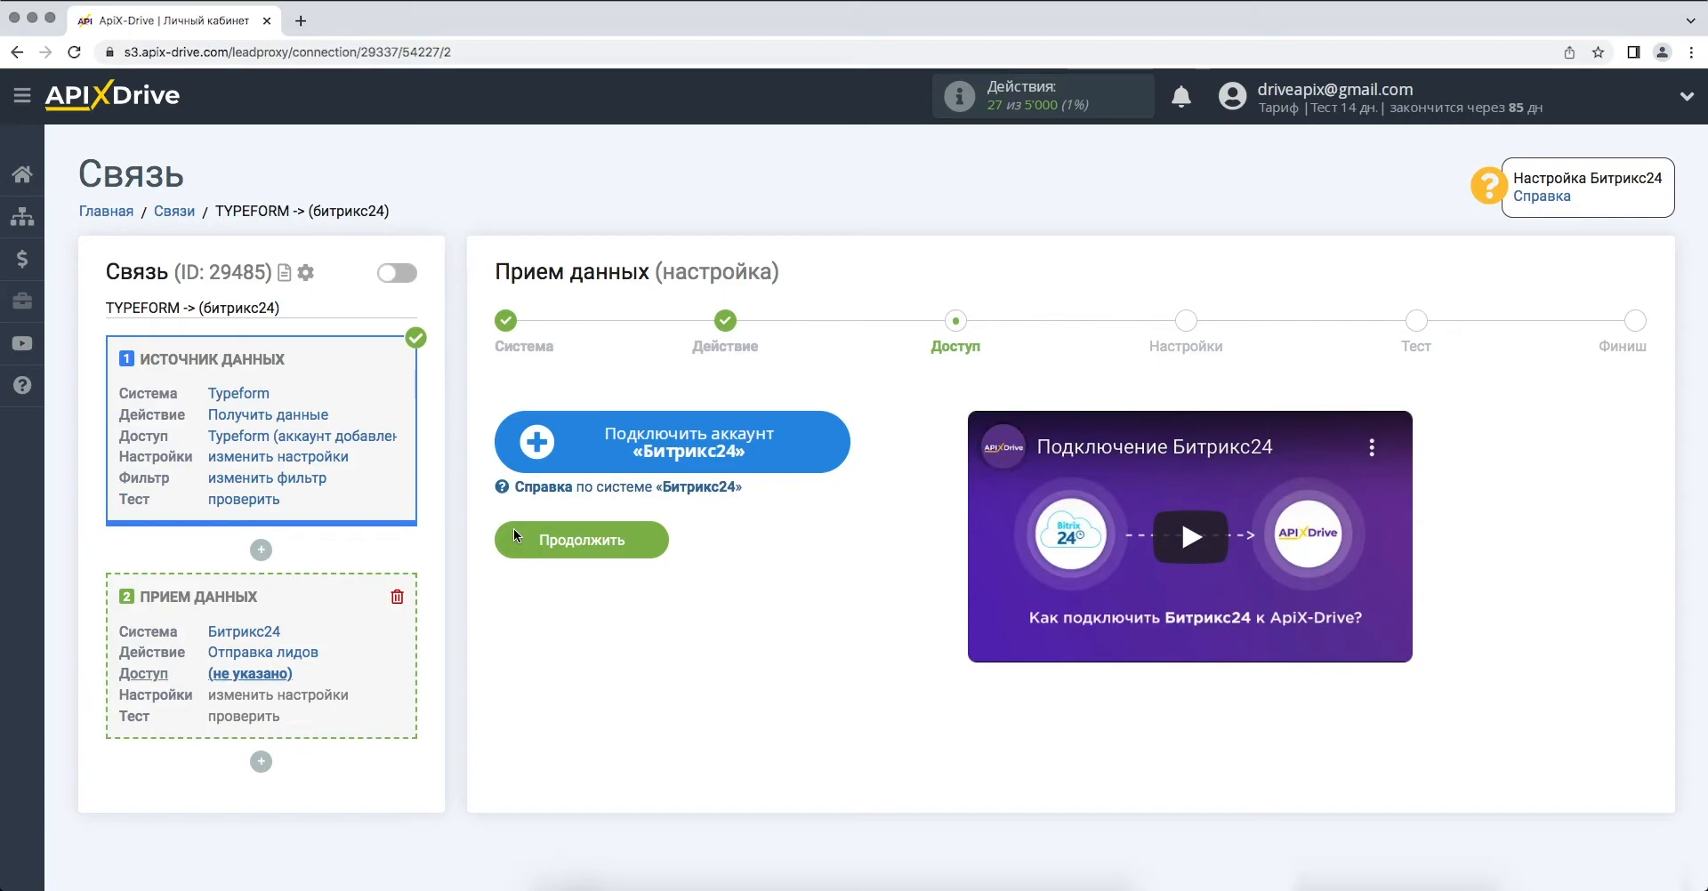
- Start connecting a Bitrix24 account, keeping облако installation and Украина as the country
left_click(513, 442)
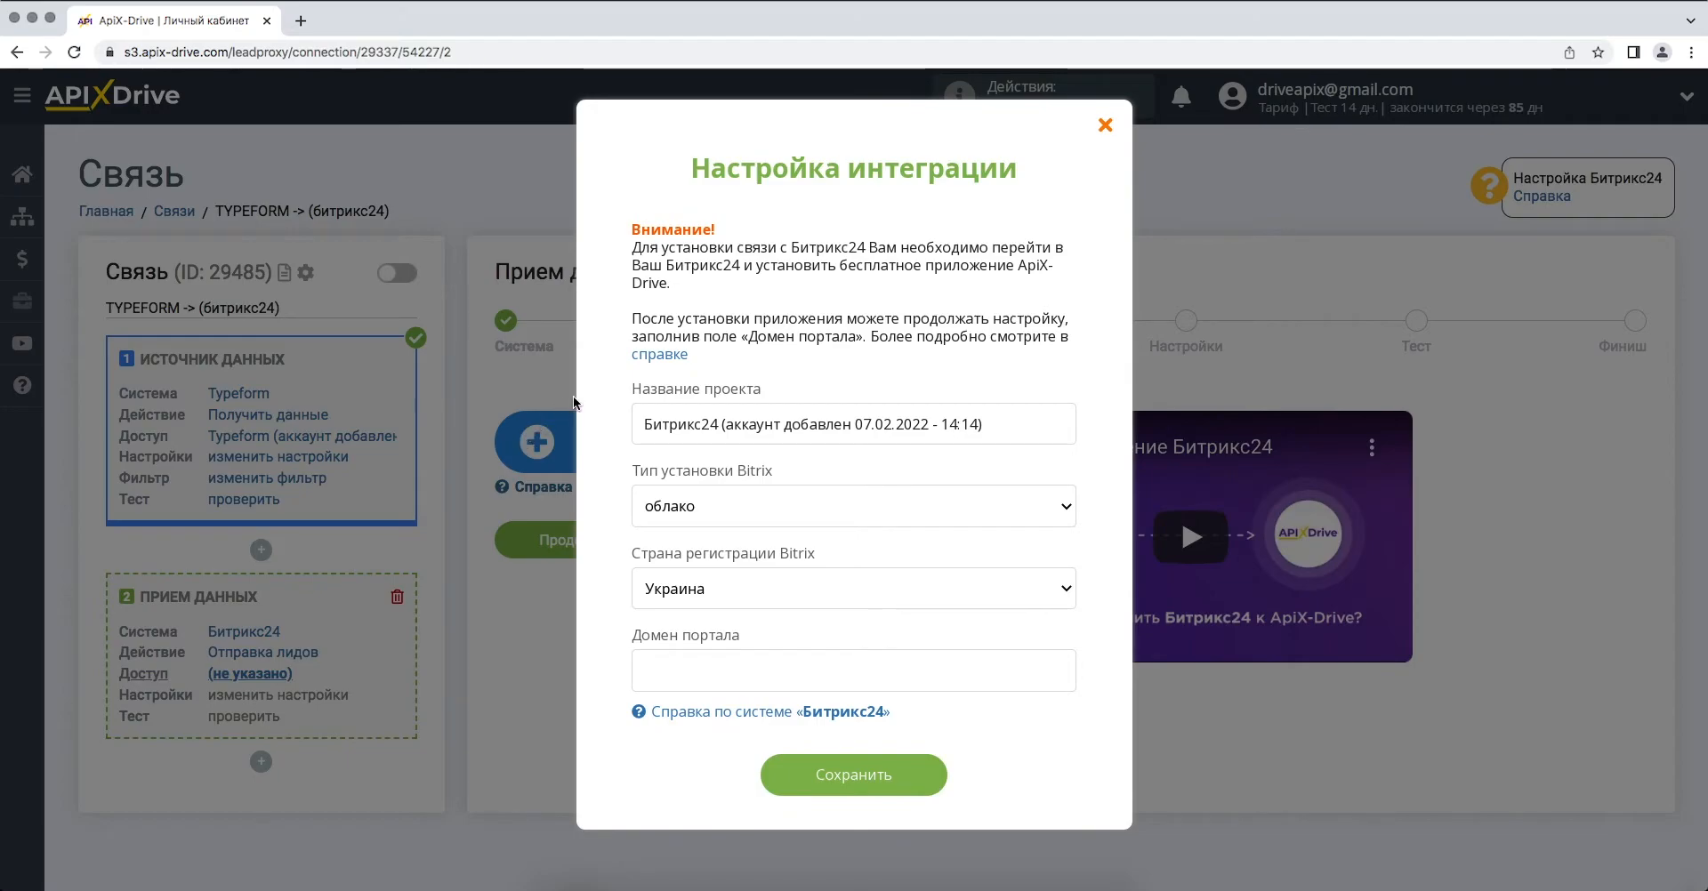
left_click(683, 513)
left_click(684, 513)
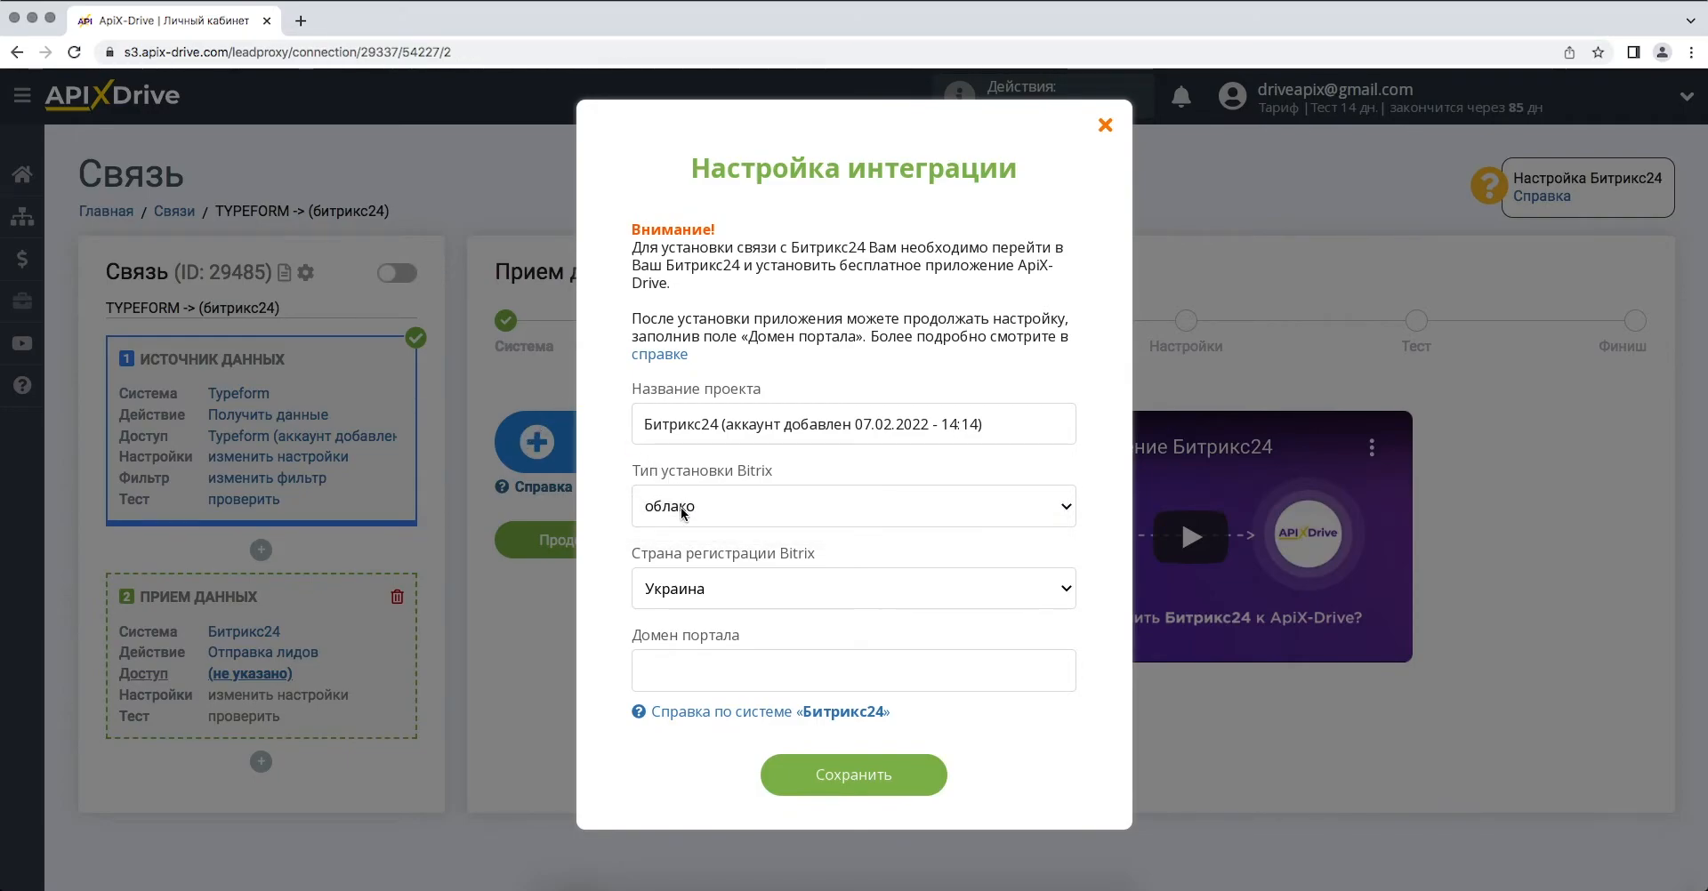
left_click(702, 591)
left_click(702, 593)
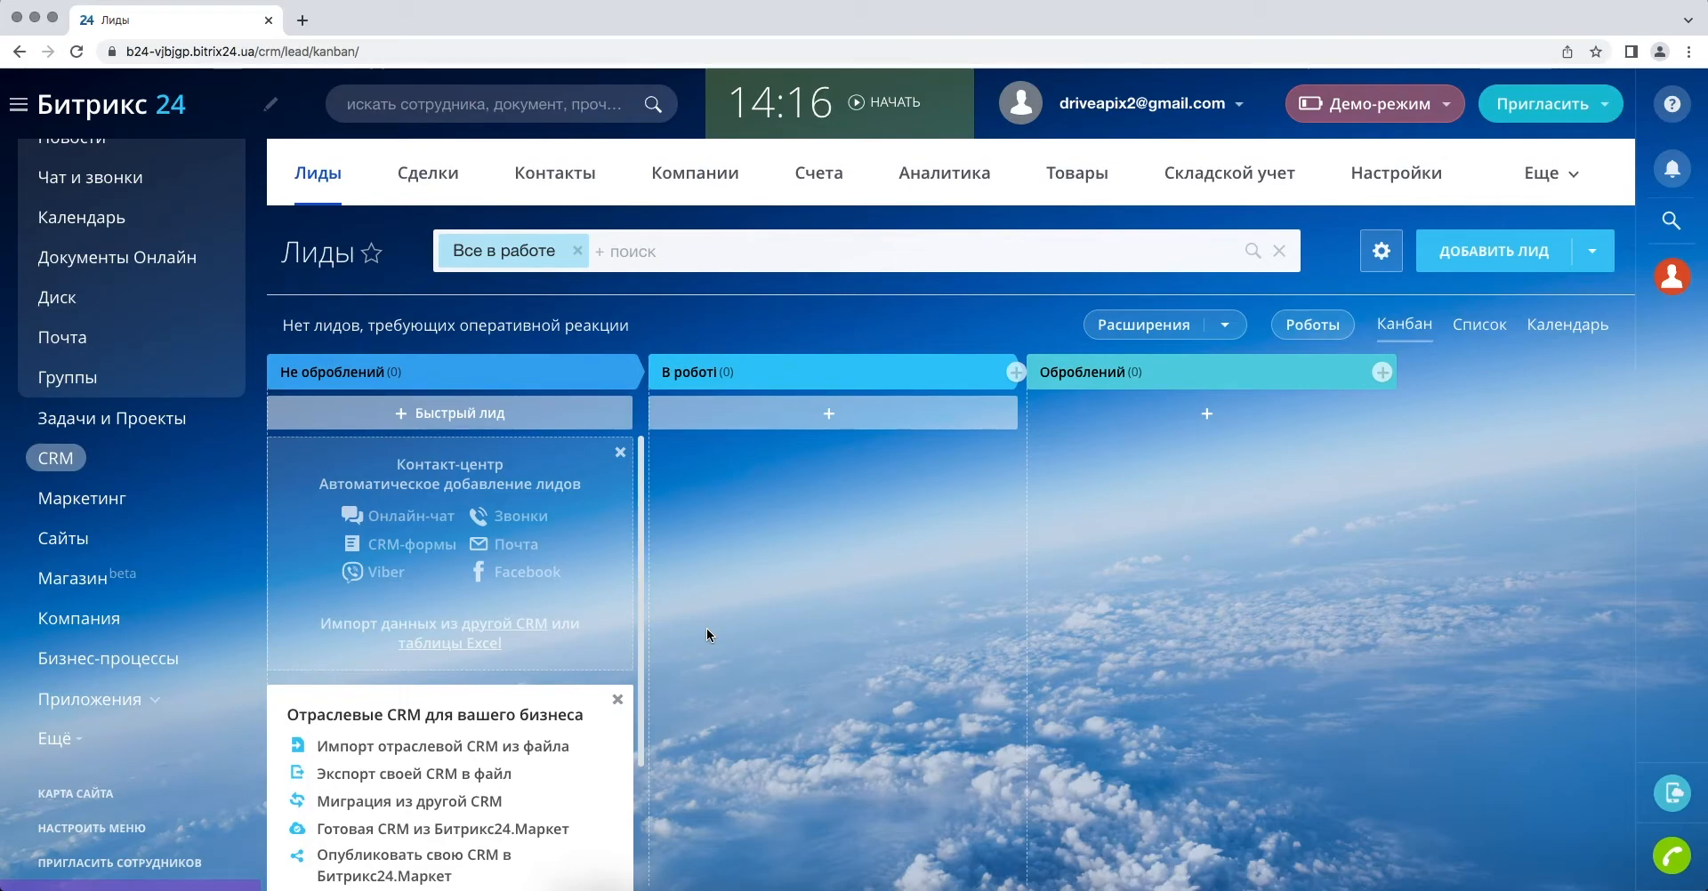
- Find ApiX-Drive in the Bitrix24 Маркет and install it, accepting both agreements
left_click(134, 700)
left_click(136, 739)
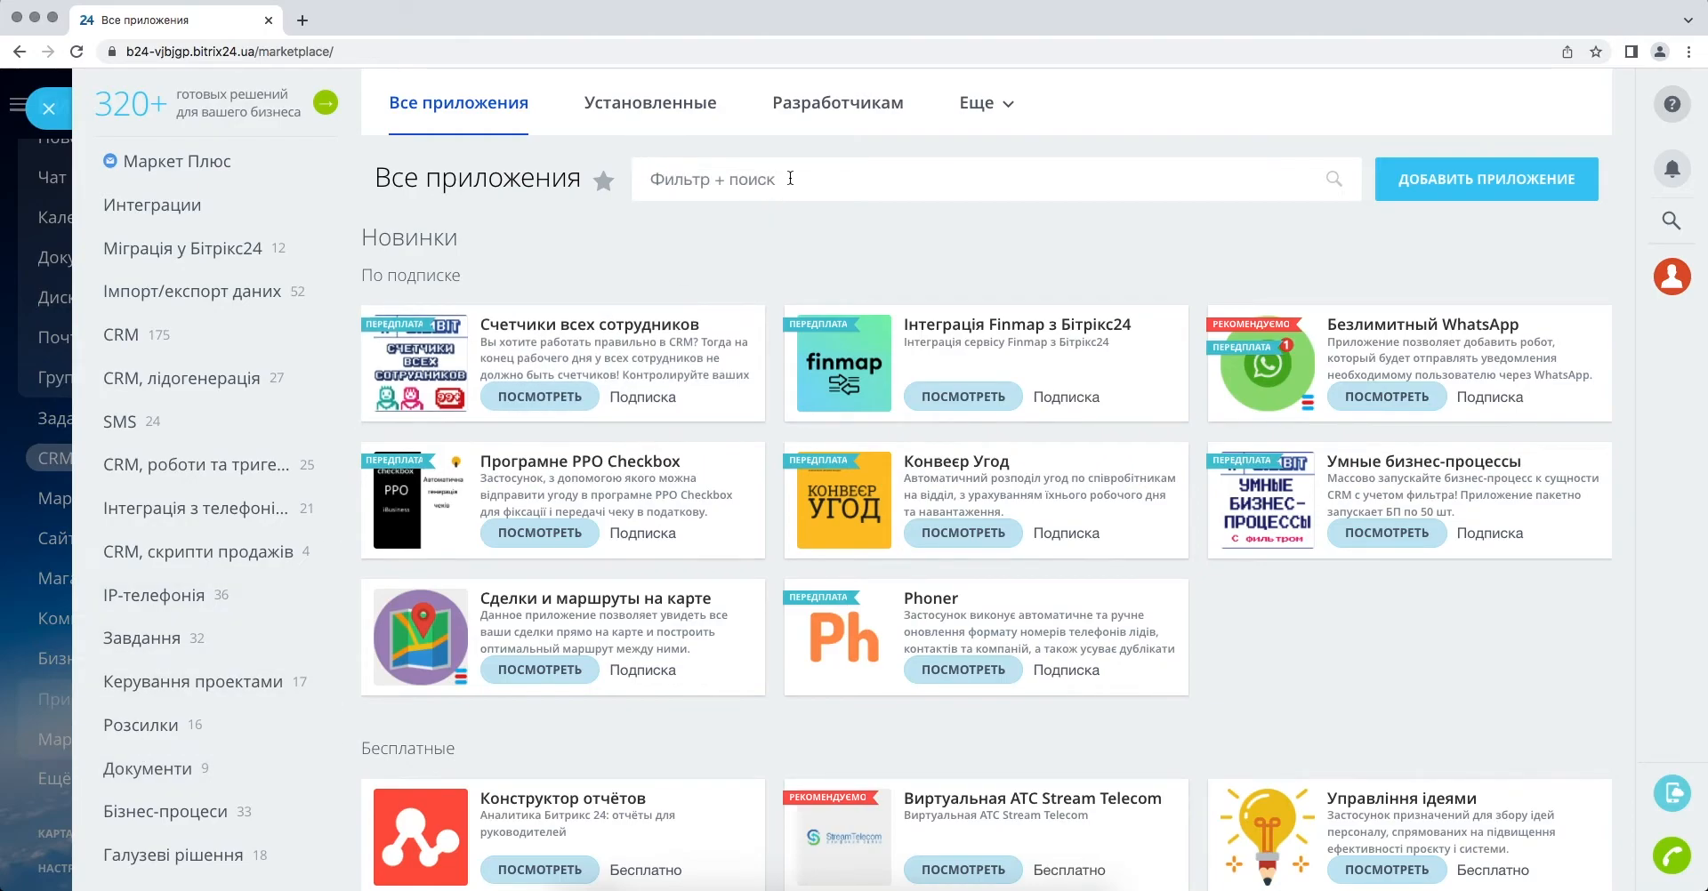
left_click(790, 178)
type("ApiX-")
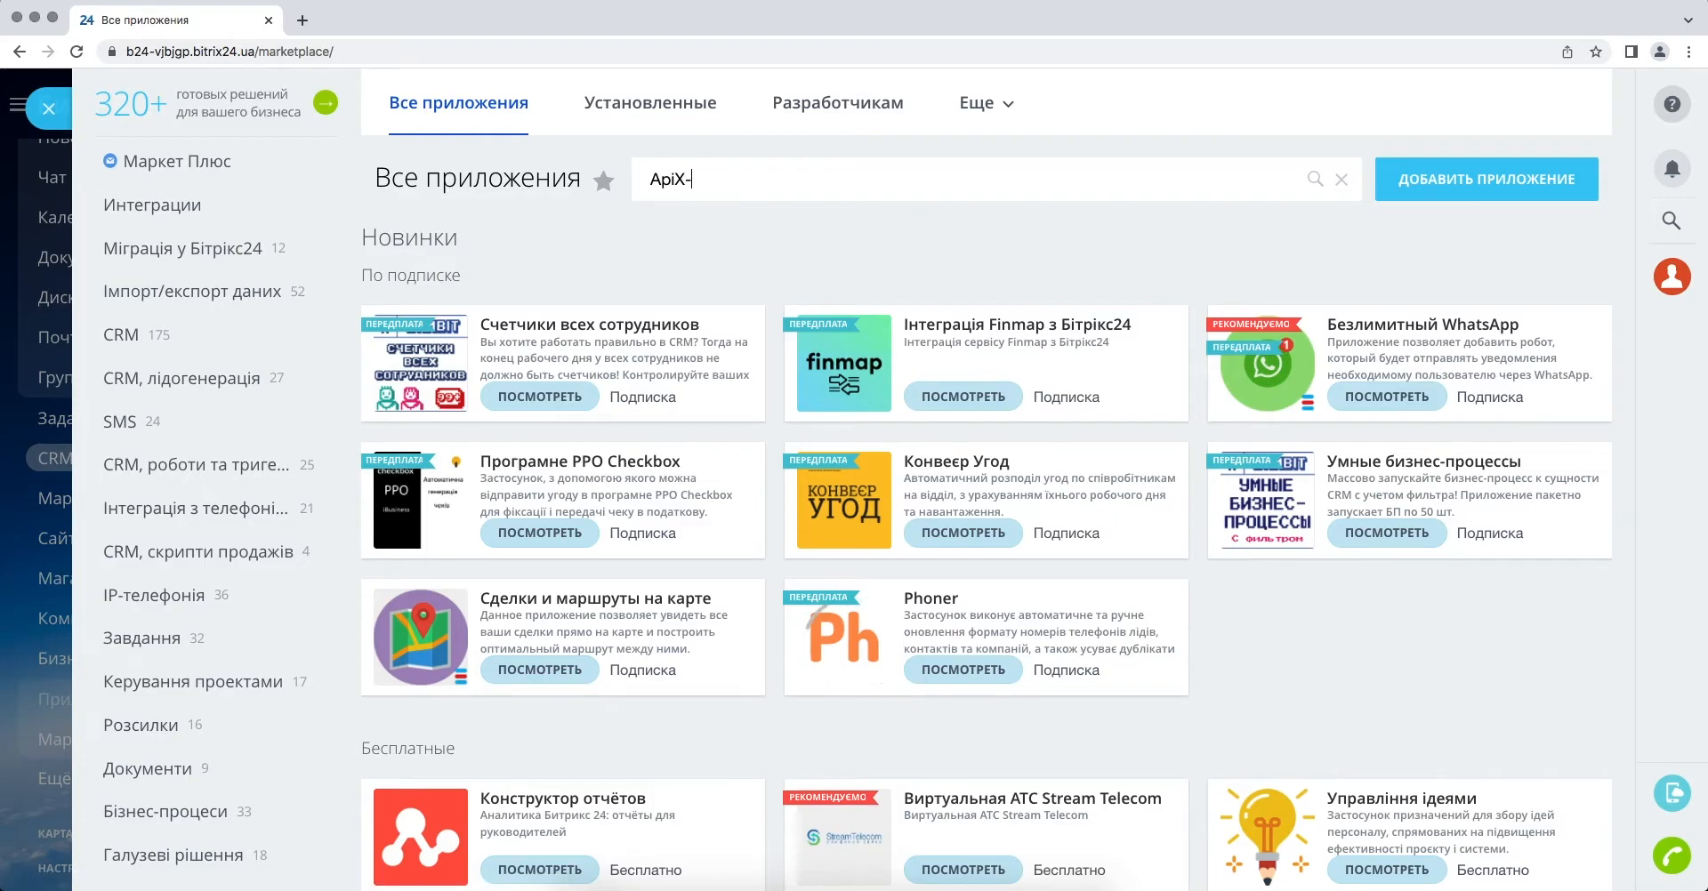
type("Drive")
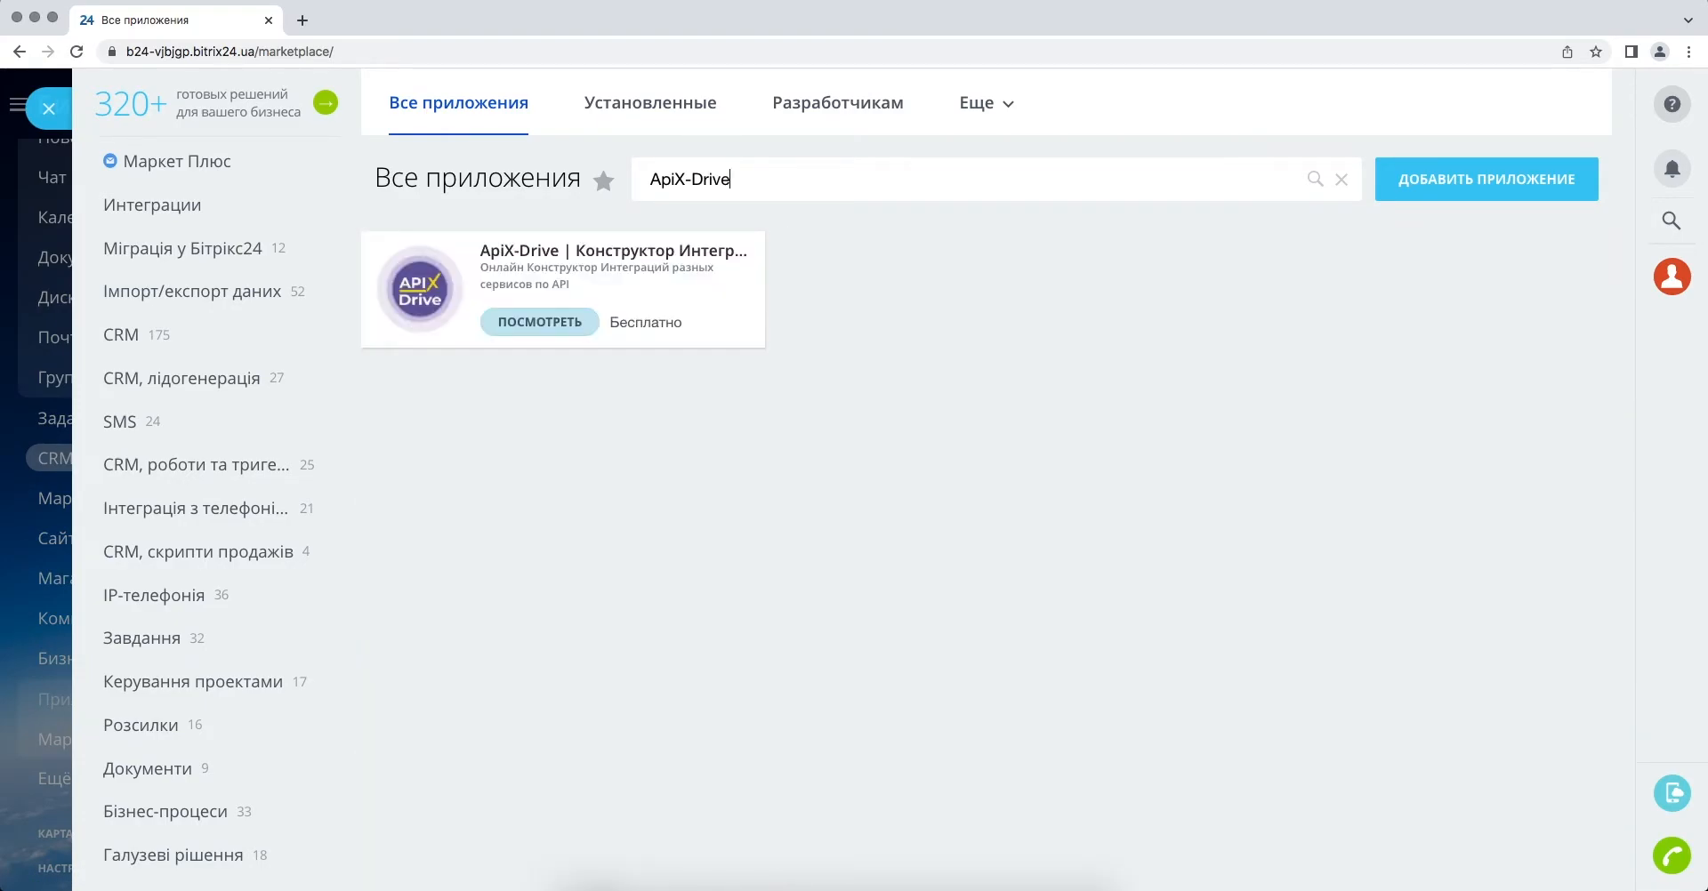
left_click(546, 322)
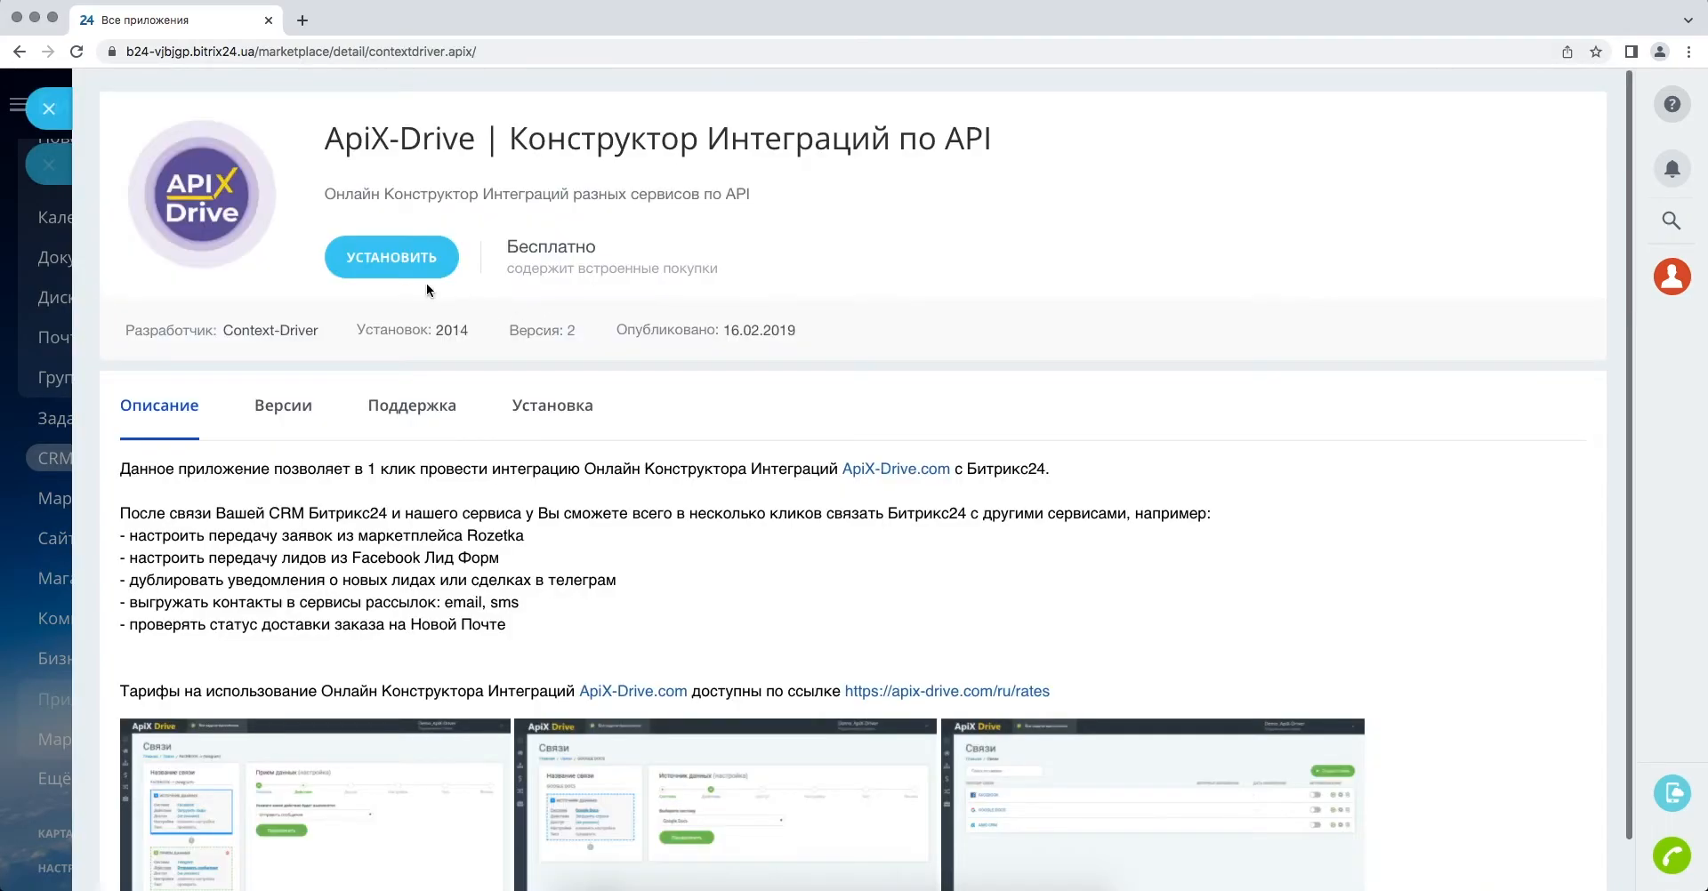
left_click(360, 265)
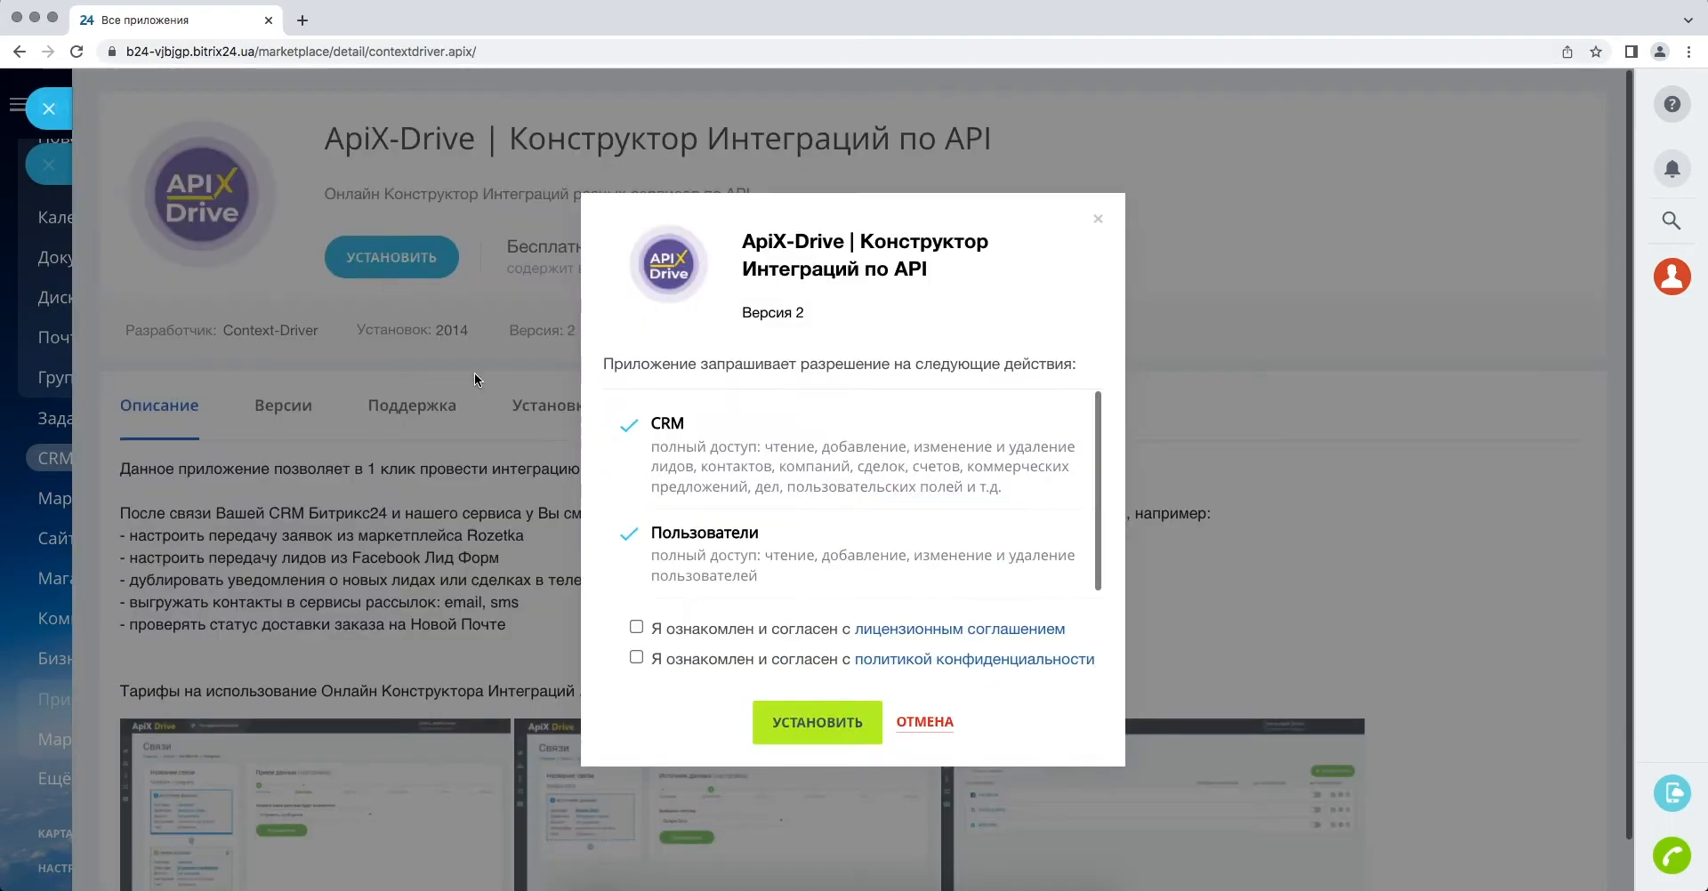
left_click(739, 633)
left_click(736, 660)
left_click(767, 725)
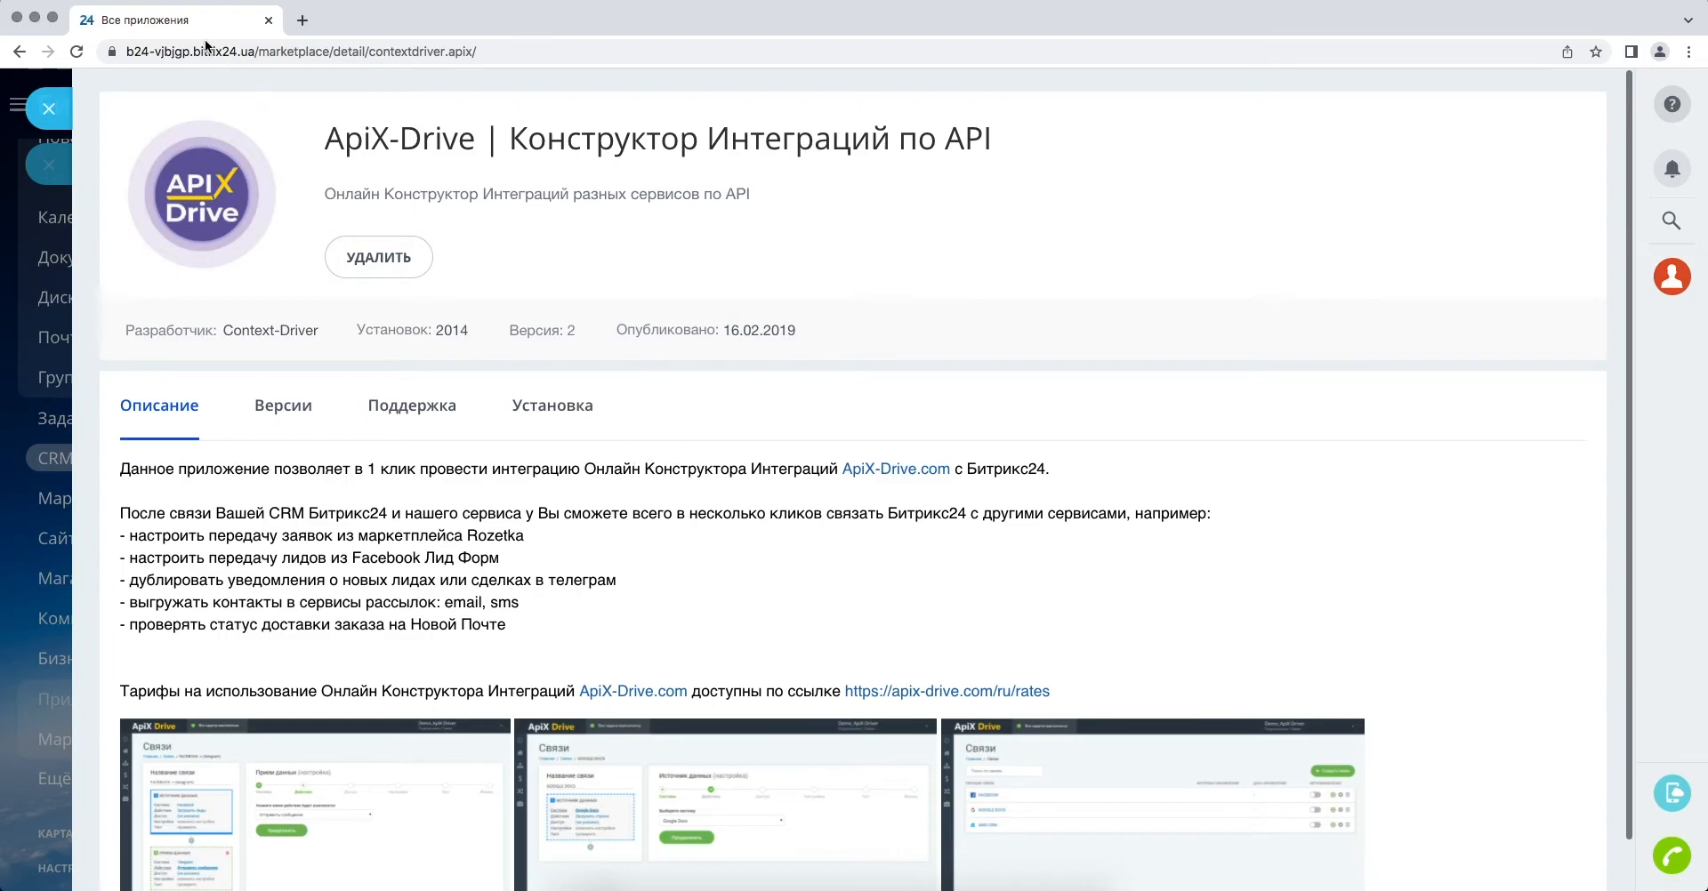
- Copy the Bitrix24 portal domain from the address bar
left_click(180, 52)
left_click(180, 52)
left_click_drag(168, 52, 279, 51)
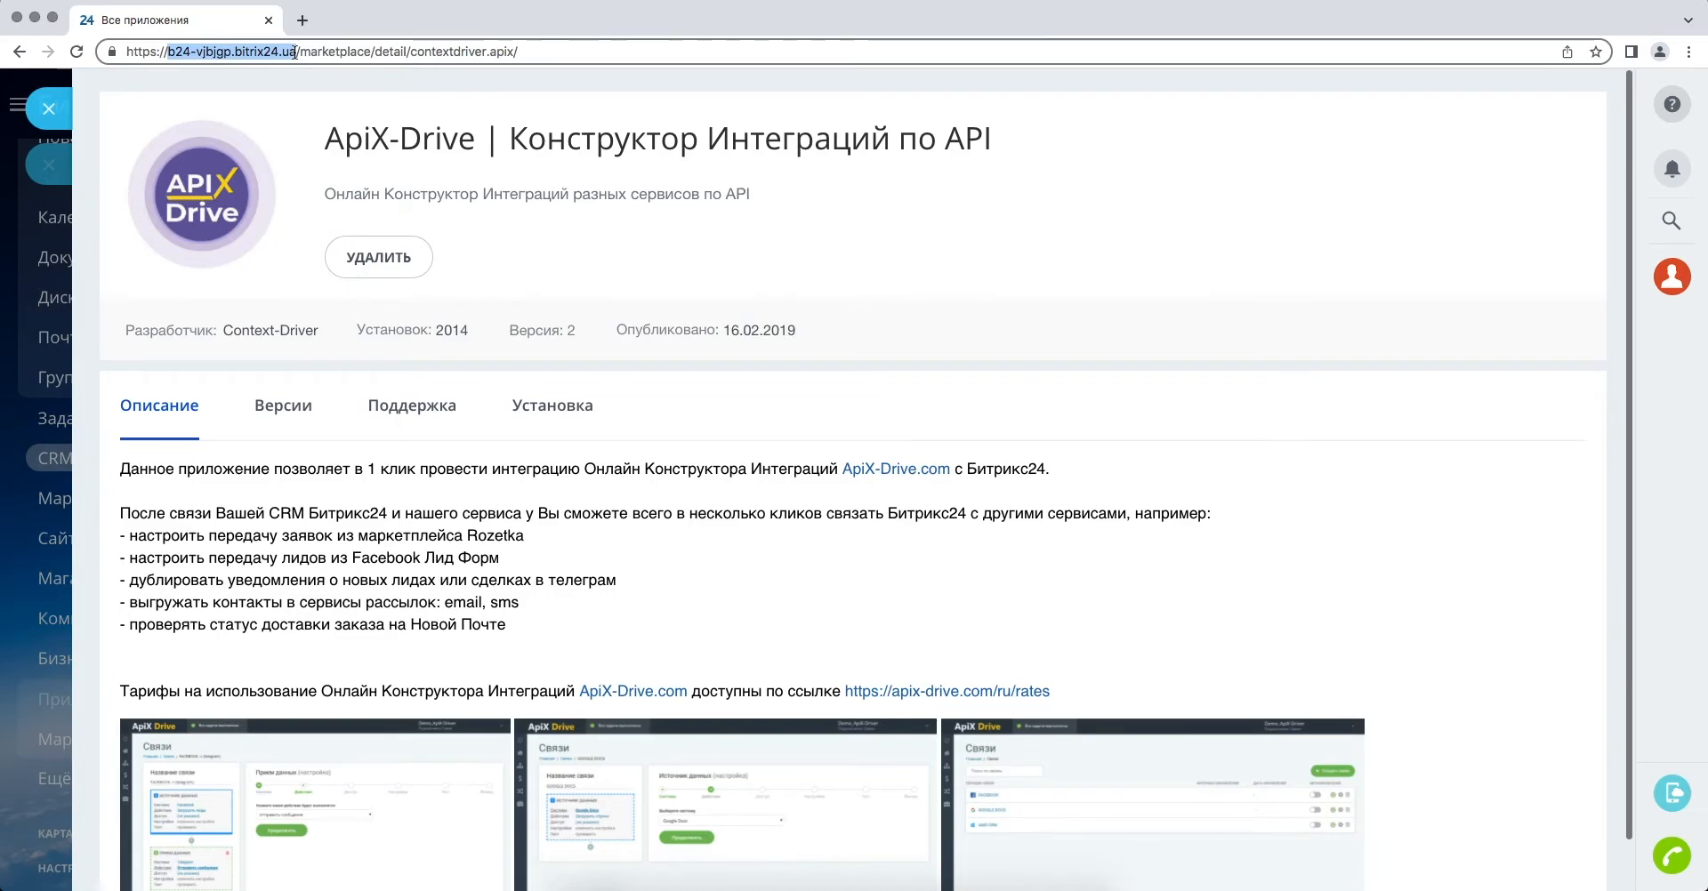
right_click(295, 54)
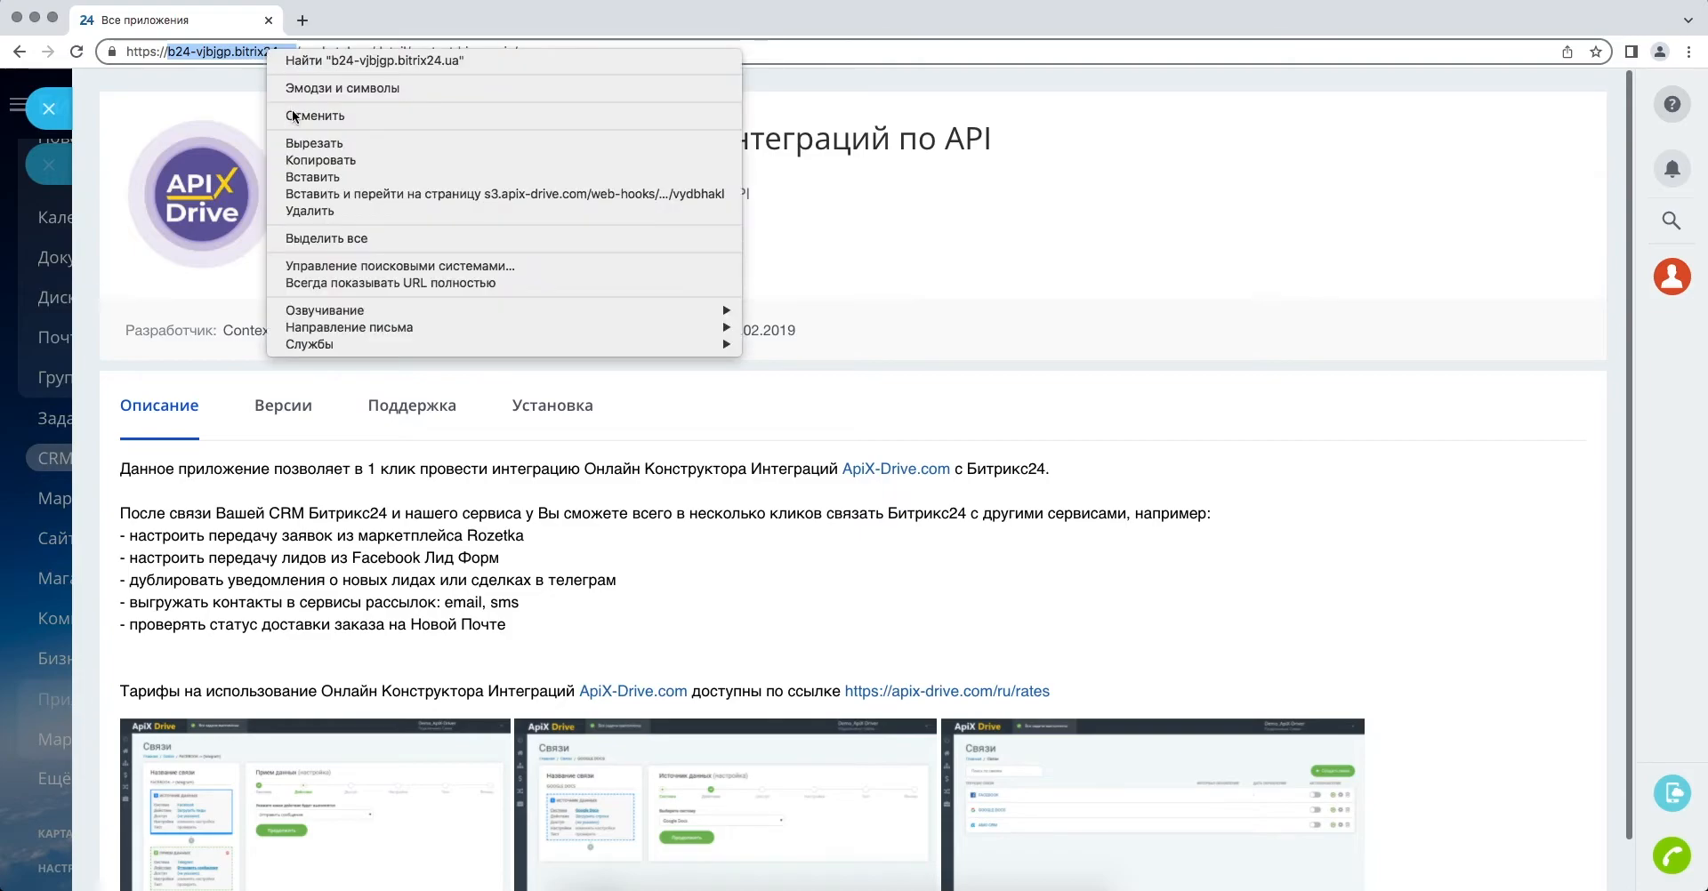
left_click(299, 162)
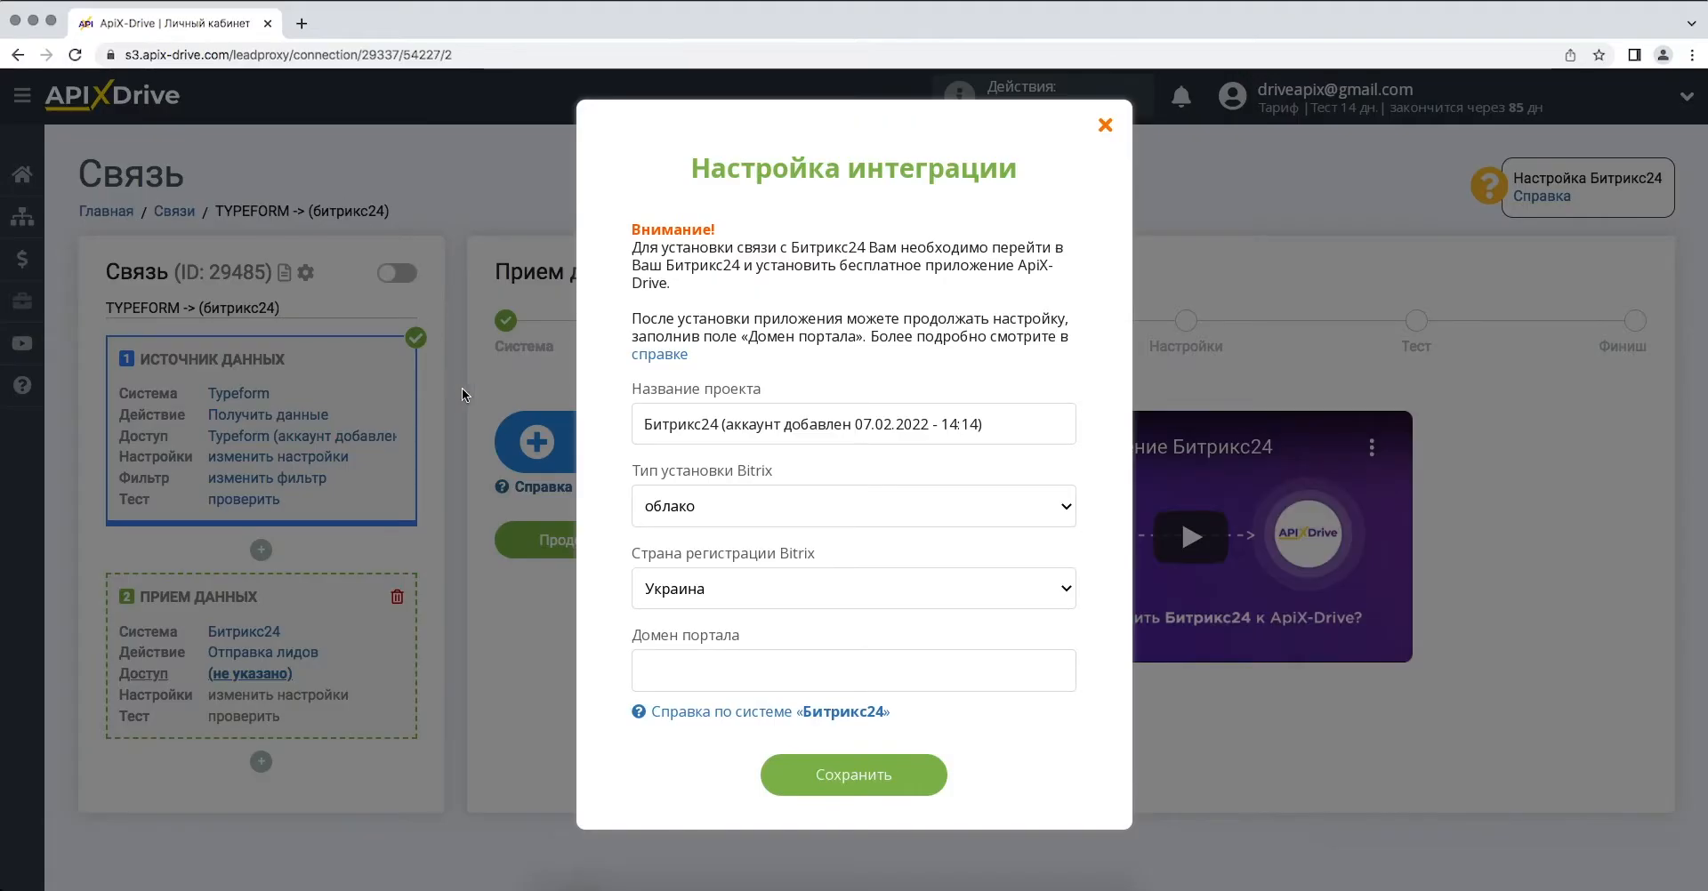
- Paste the copied domain into Домен портала and save the integration settings
right_click(663, 671)
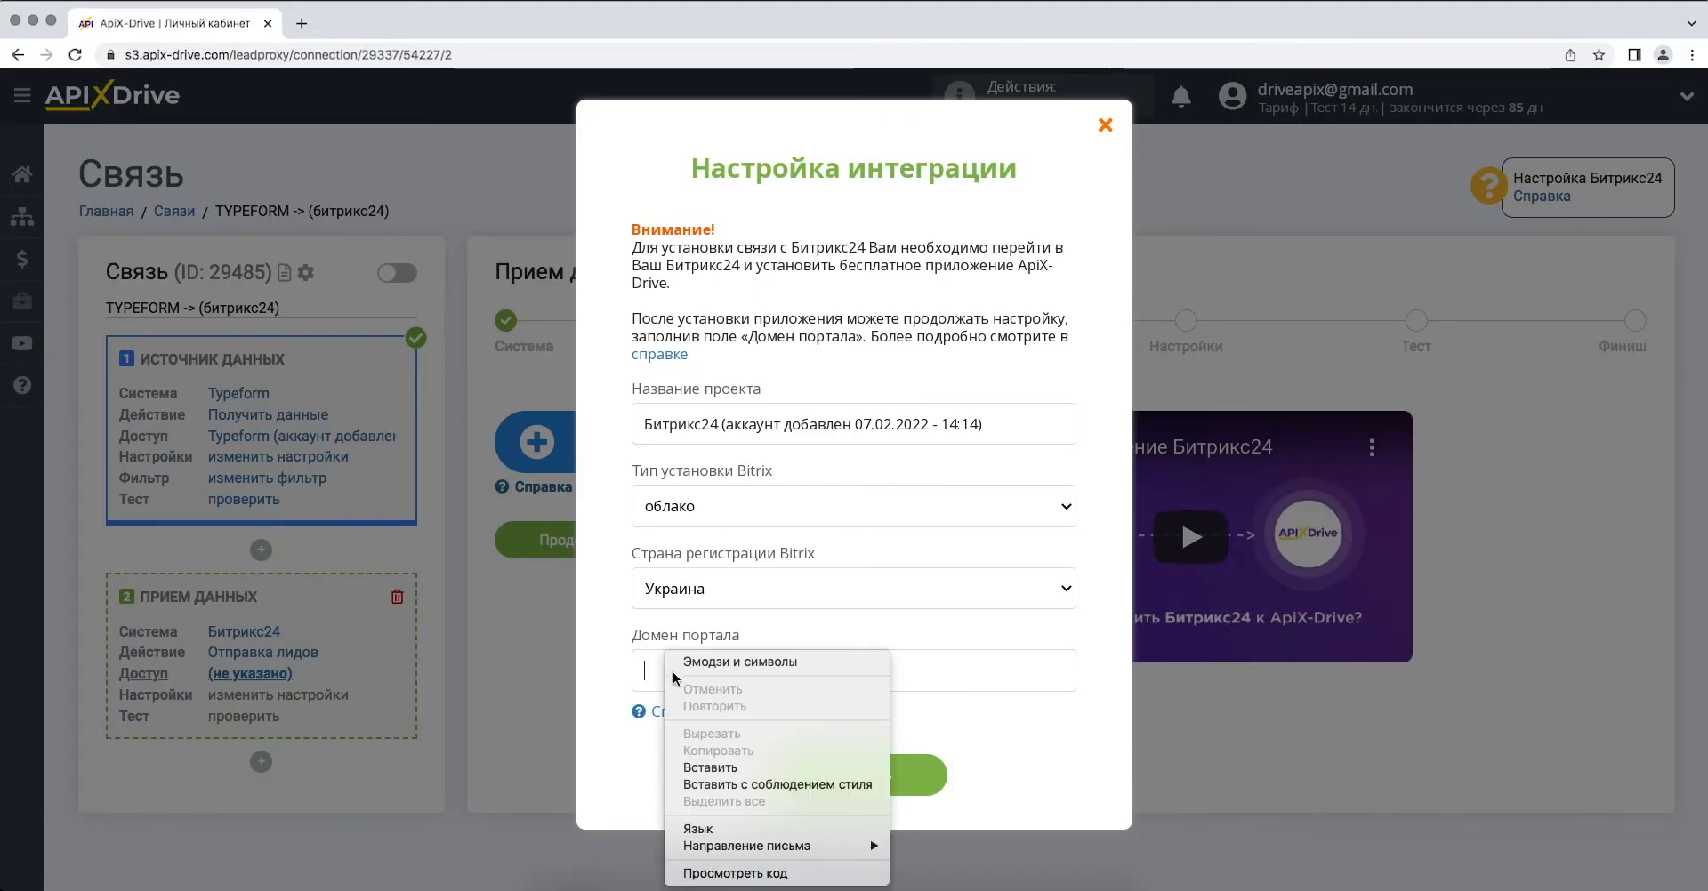
left_click(693, 750)
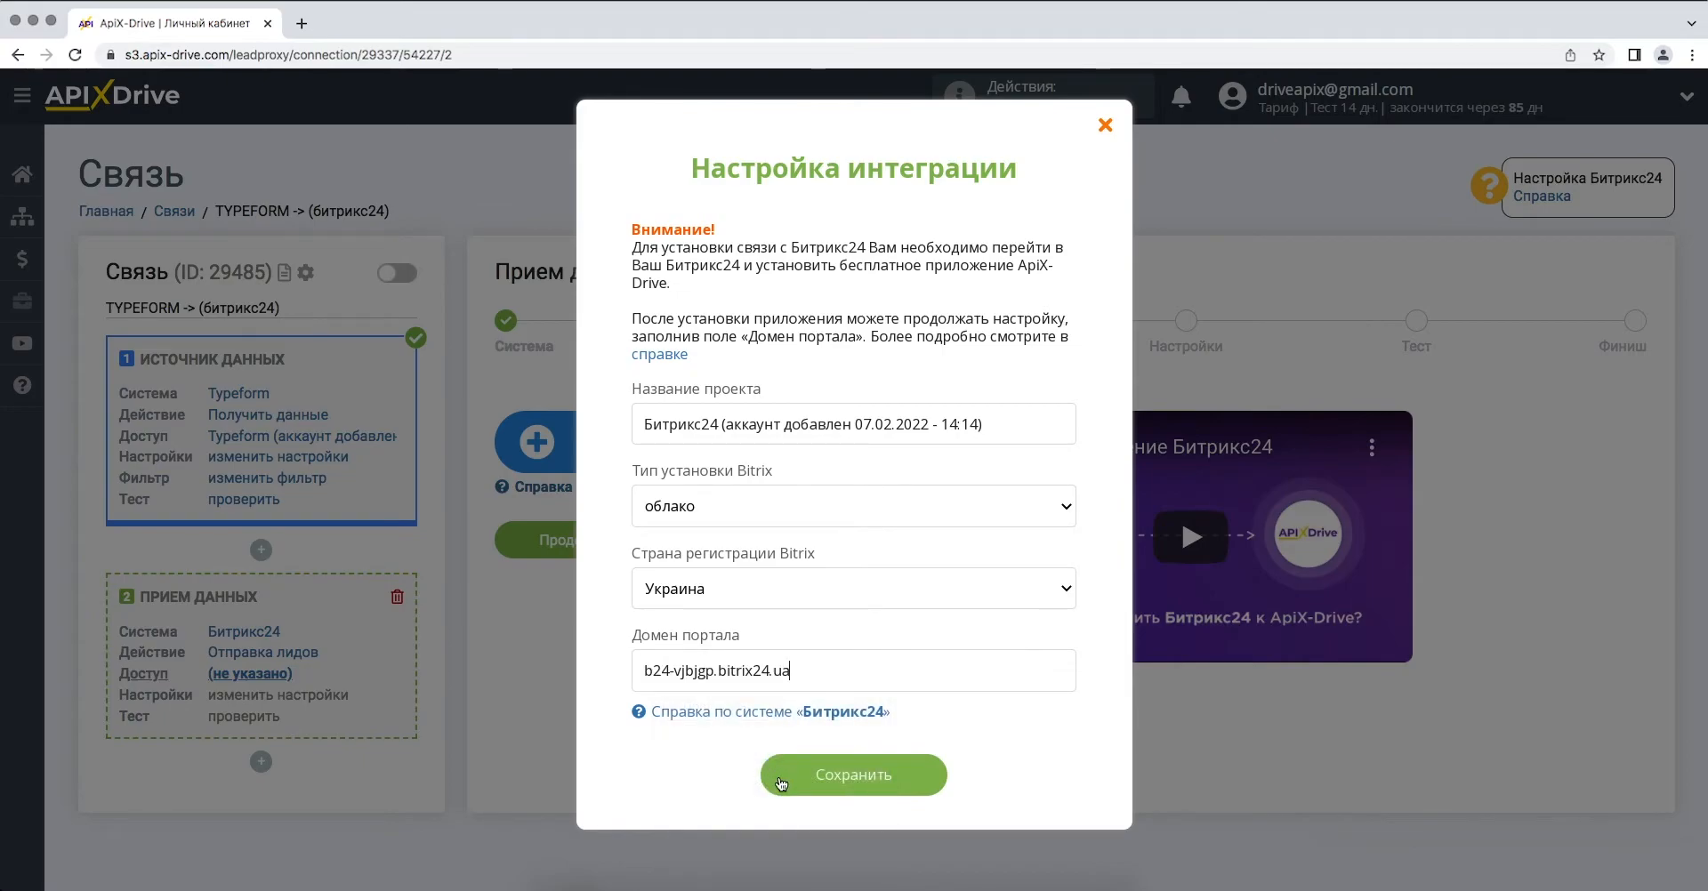
left_click(776, 785)
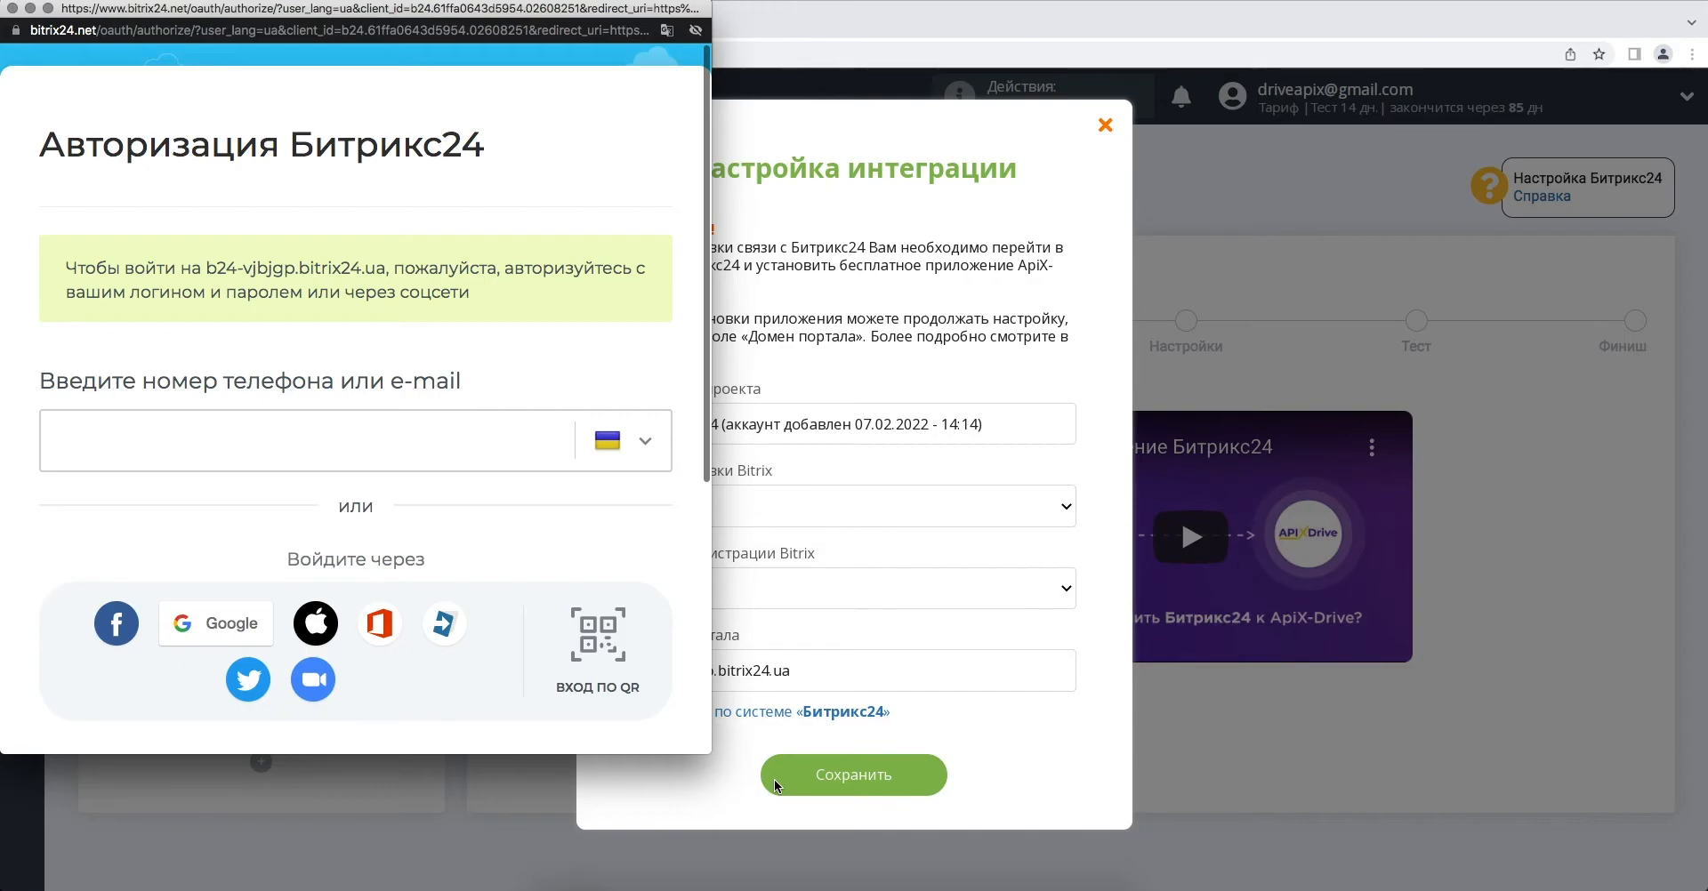
- Sign in to Bitrix24 with the account e-mail and password
left_click(460, 442)
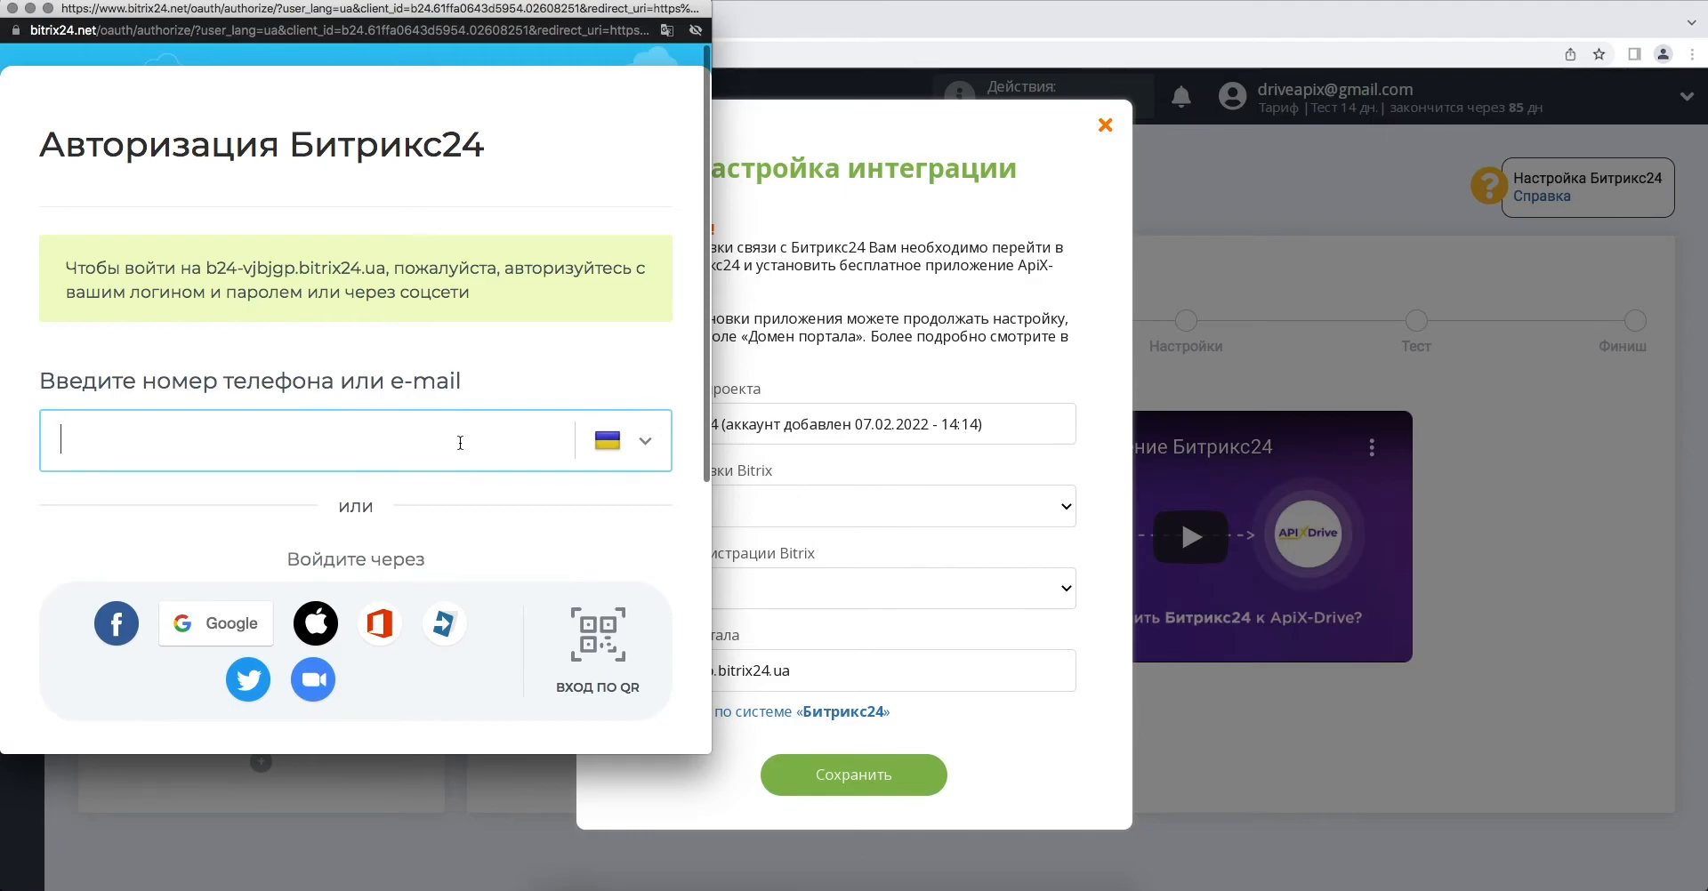
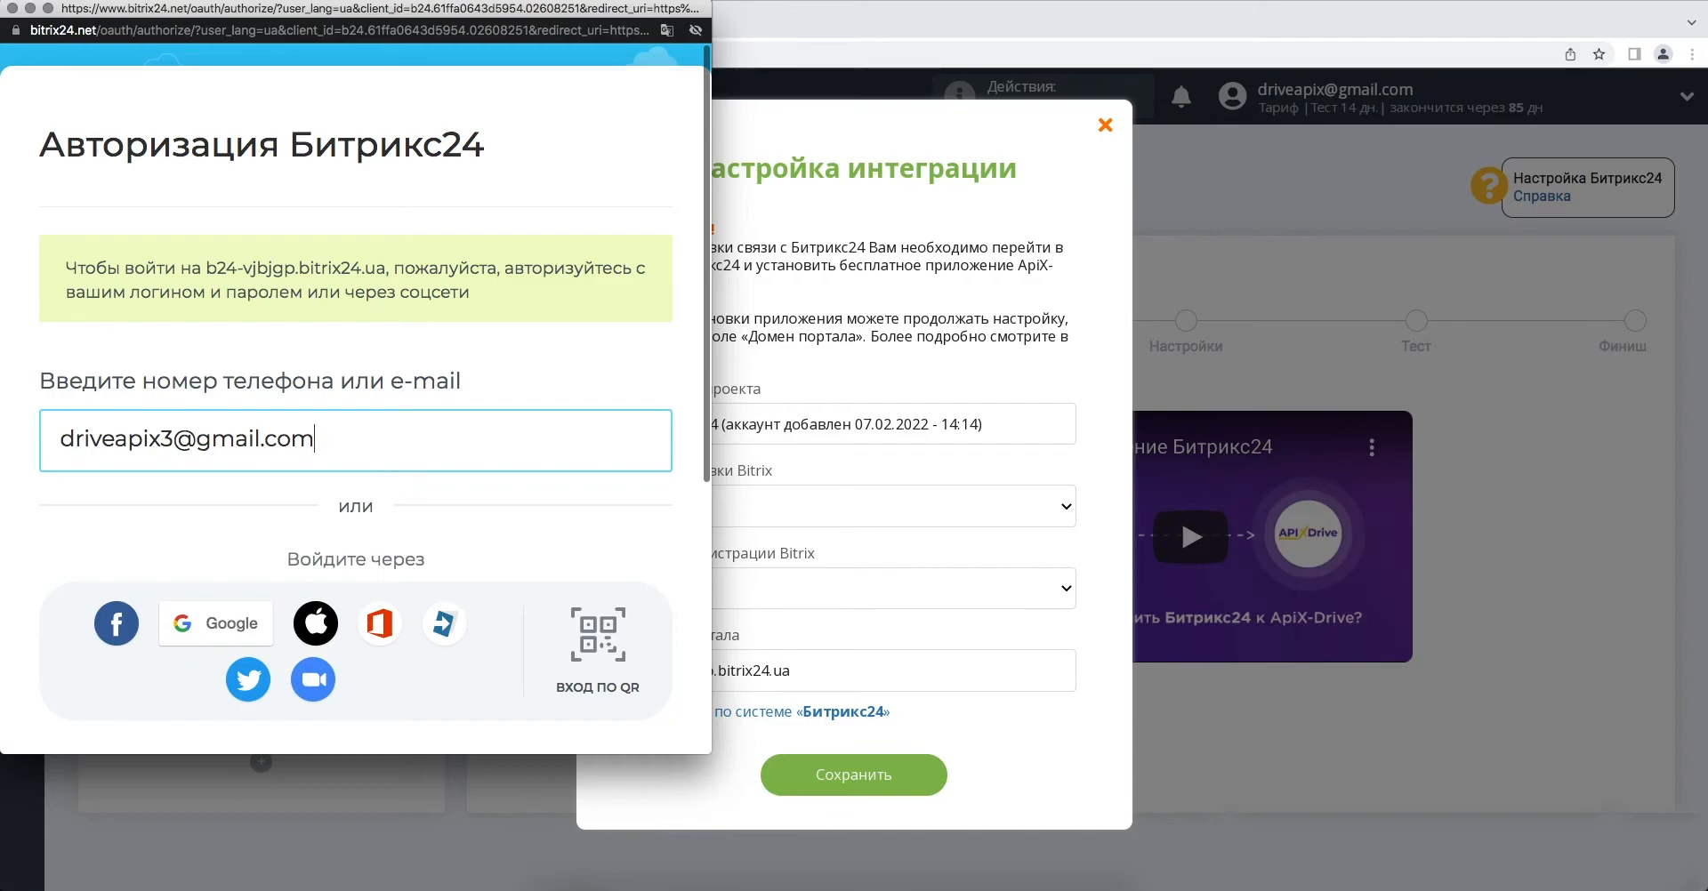
key("Return")
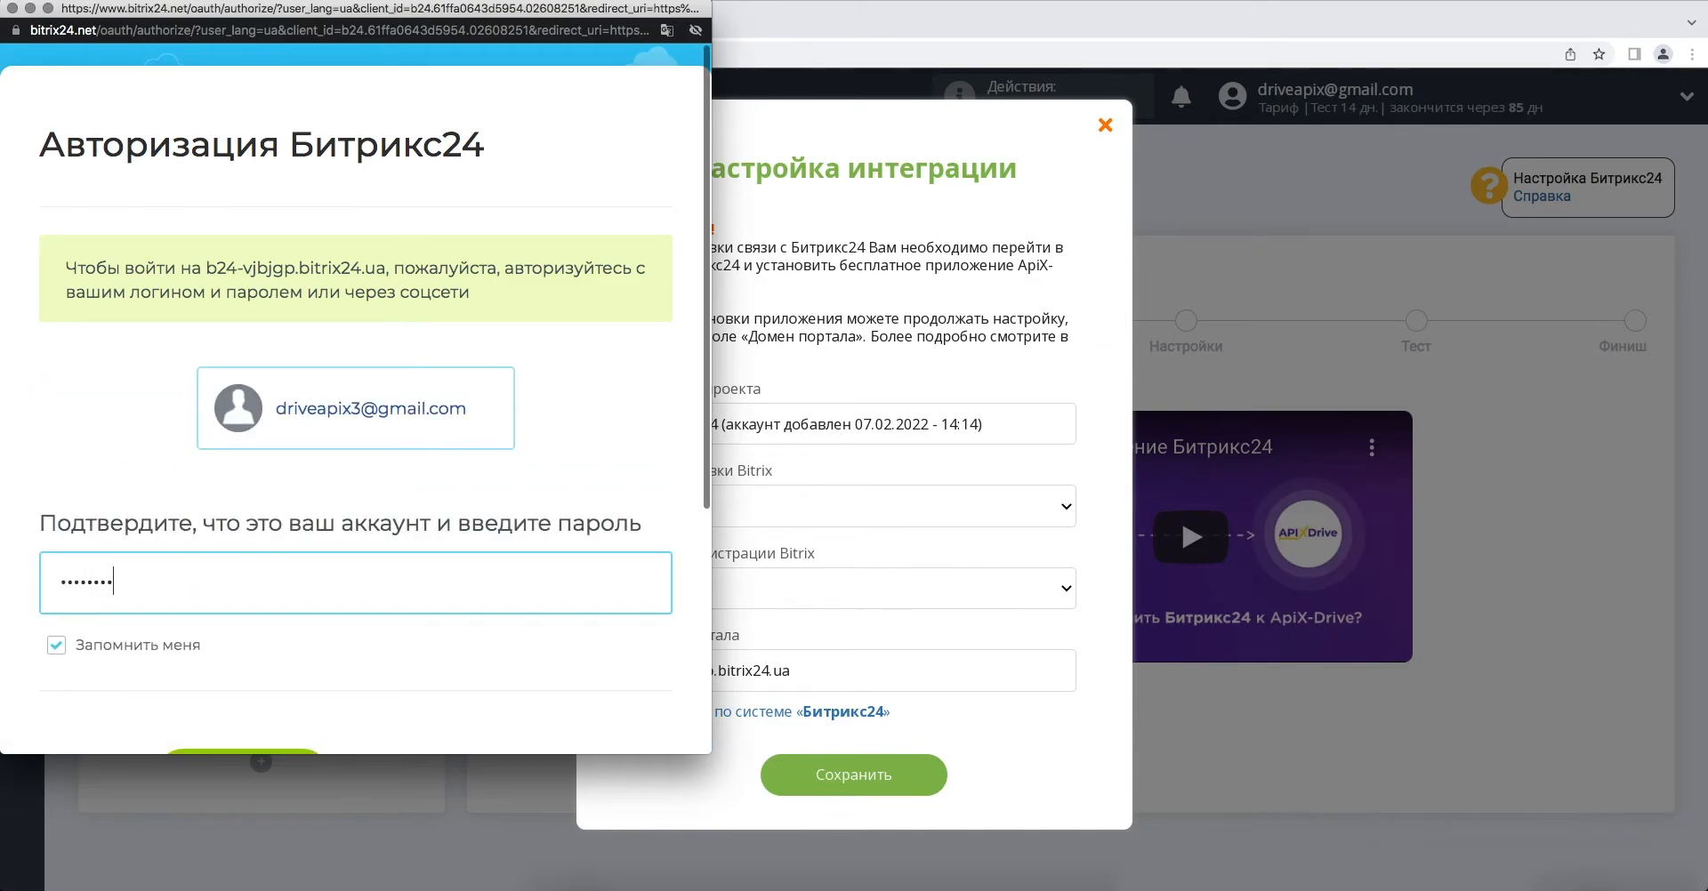
scroll(192, 598, "down", 2)
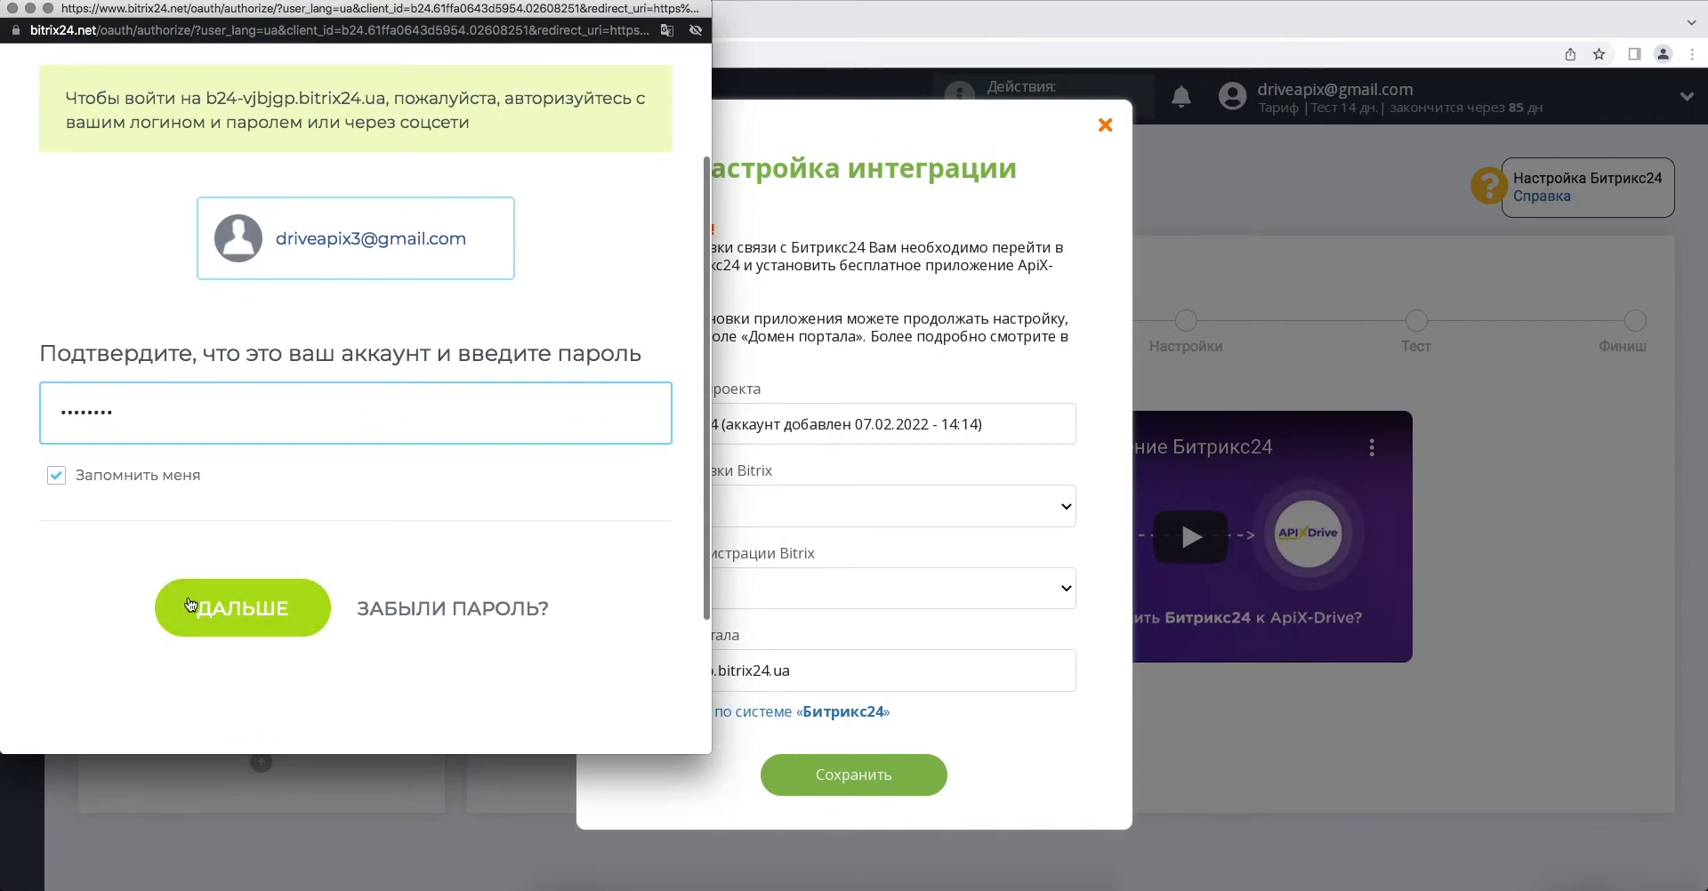
left_click(190, 601)
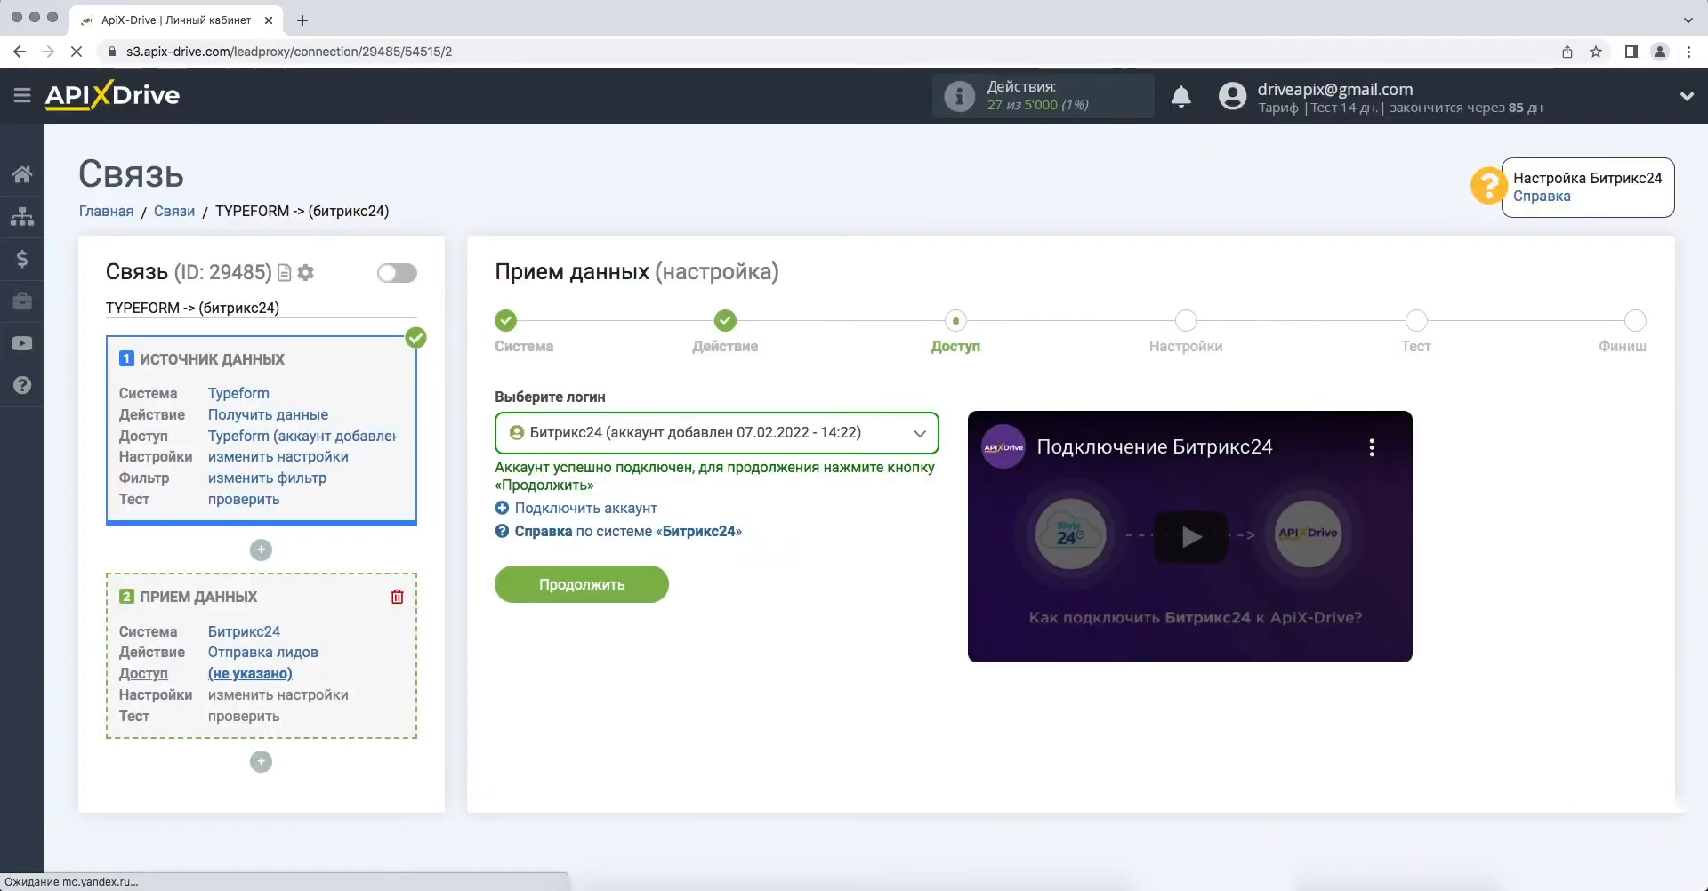
- Set the lead status to Не оброблений
left_click(510, 586)
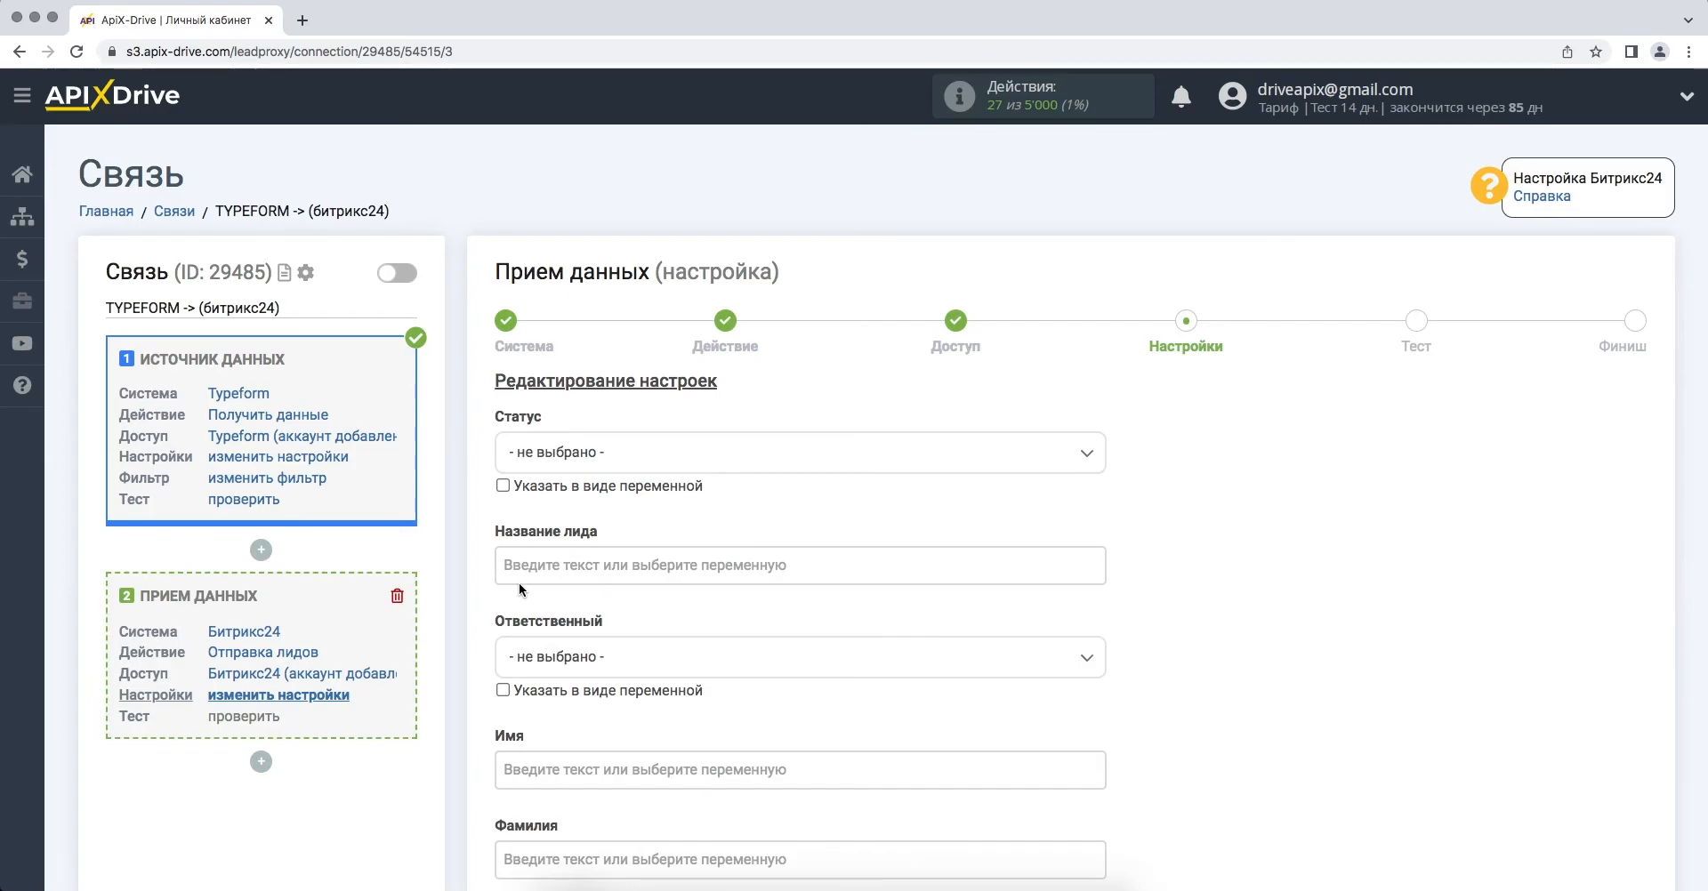
left_click(591, 451)
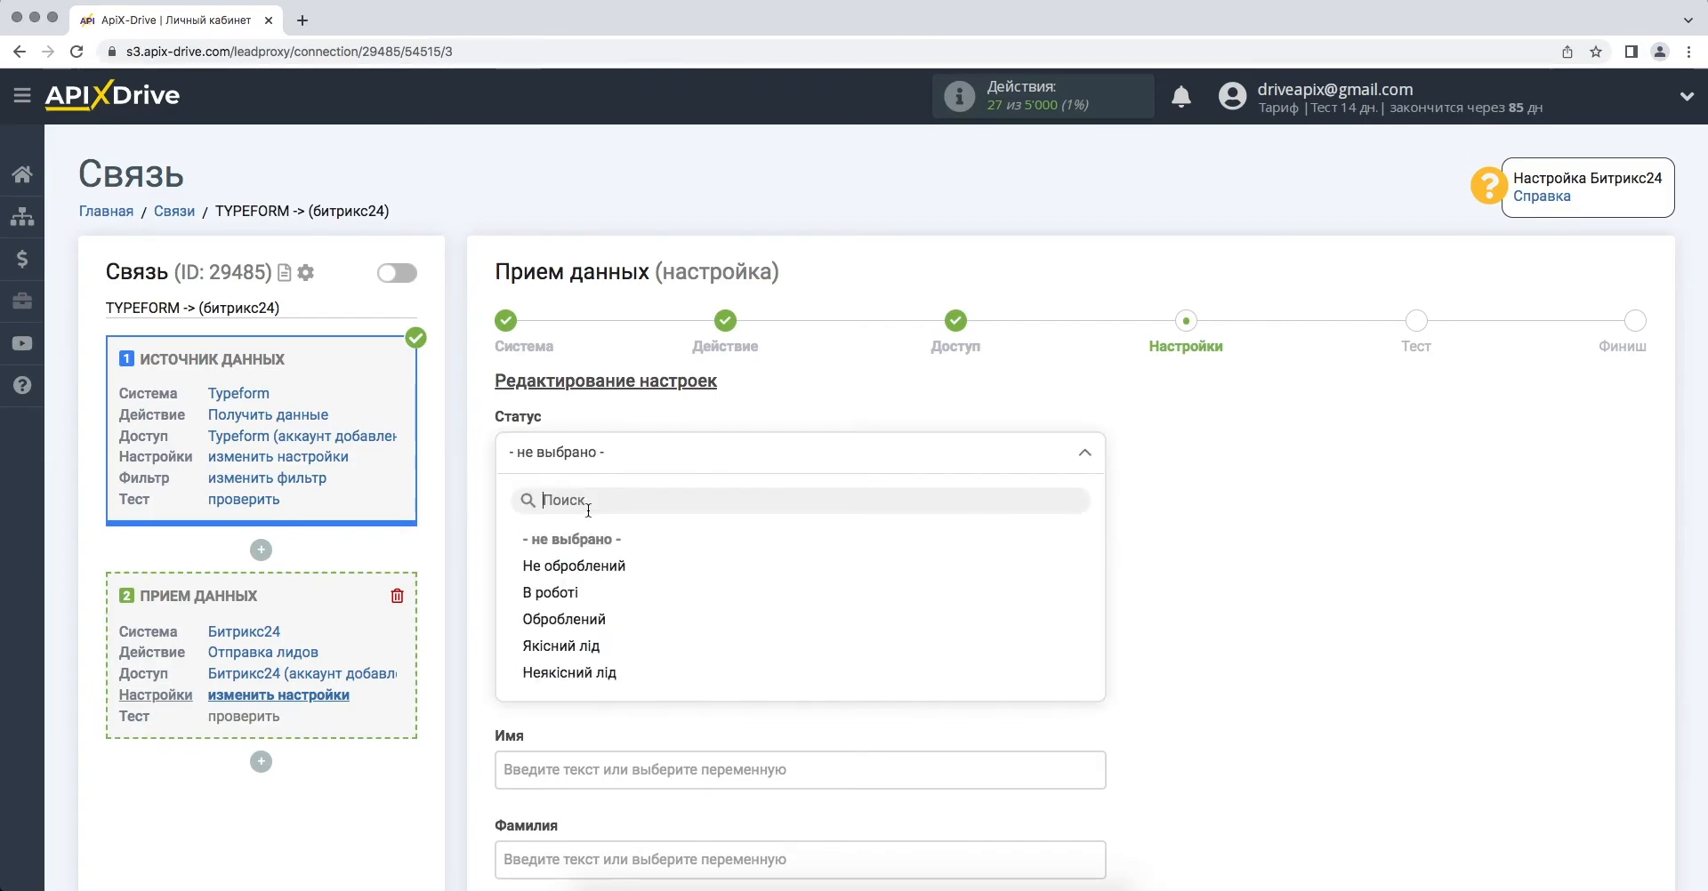
left_click(574, 565)
- Name leads 'Новый лид из Typeform' followed by the form_response_answers_3_text variable
left_click(579, 566)
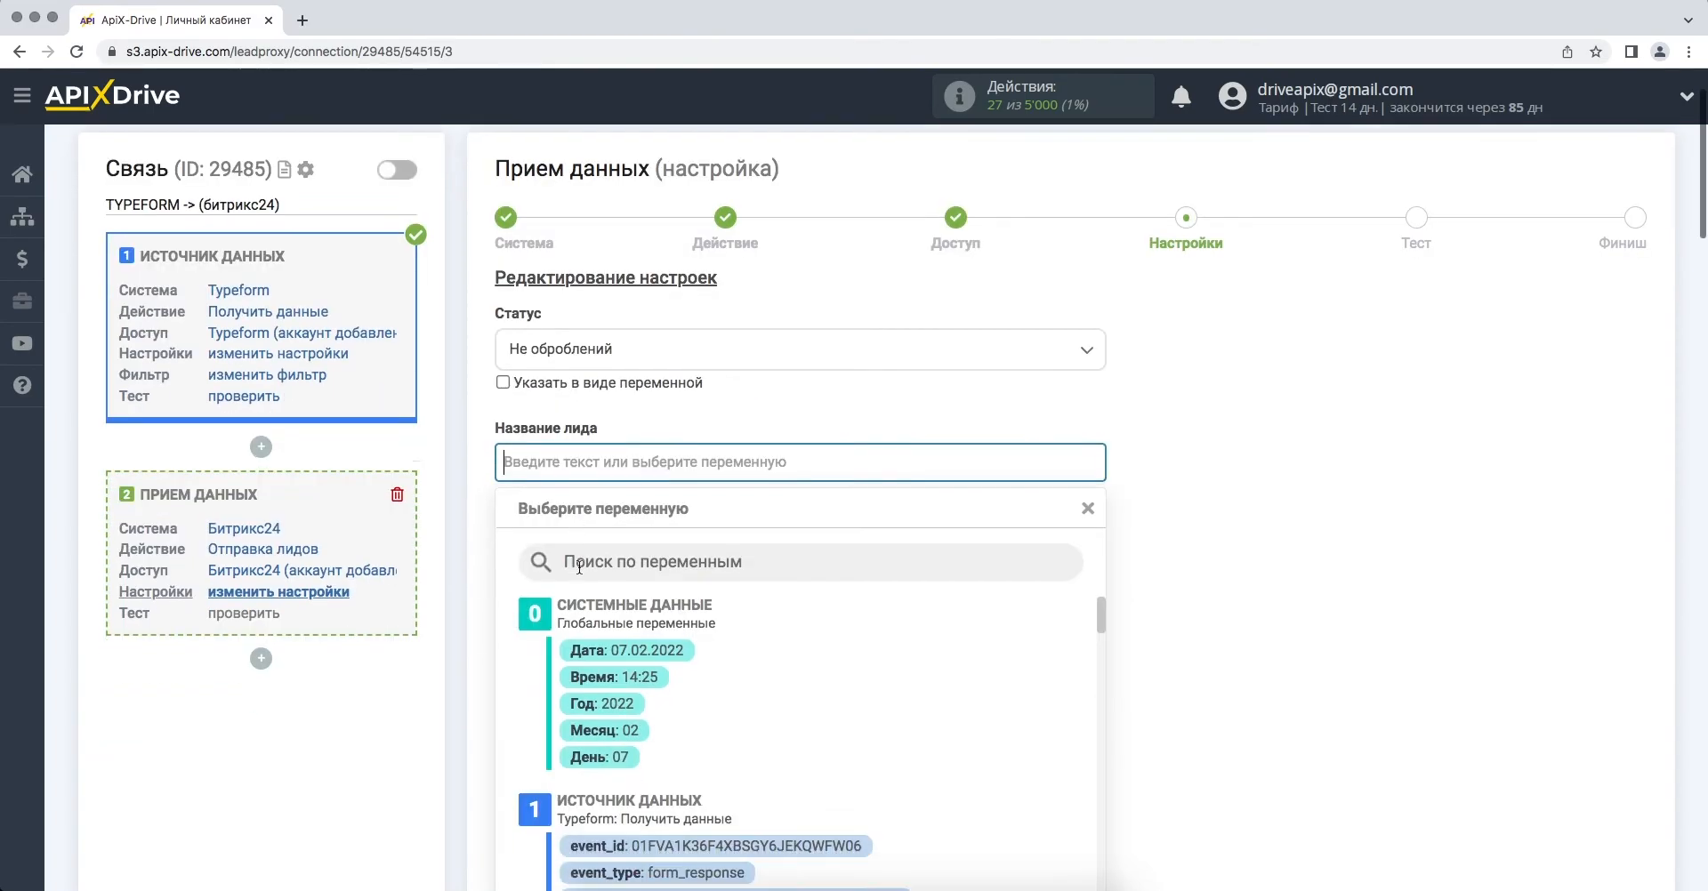
scroll(579, 566, "down", 3)
scroll(581, 574, "down", 5)
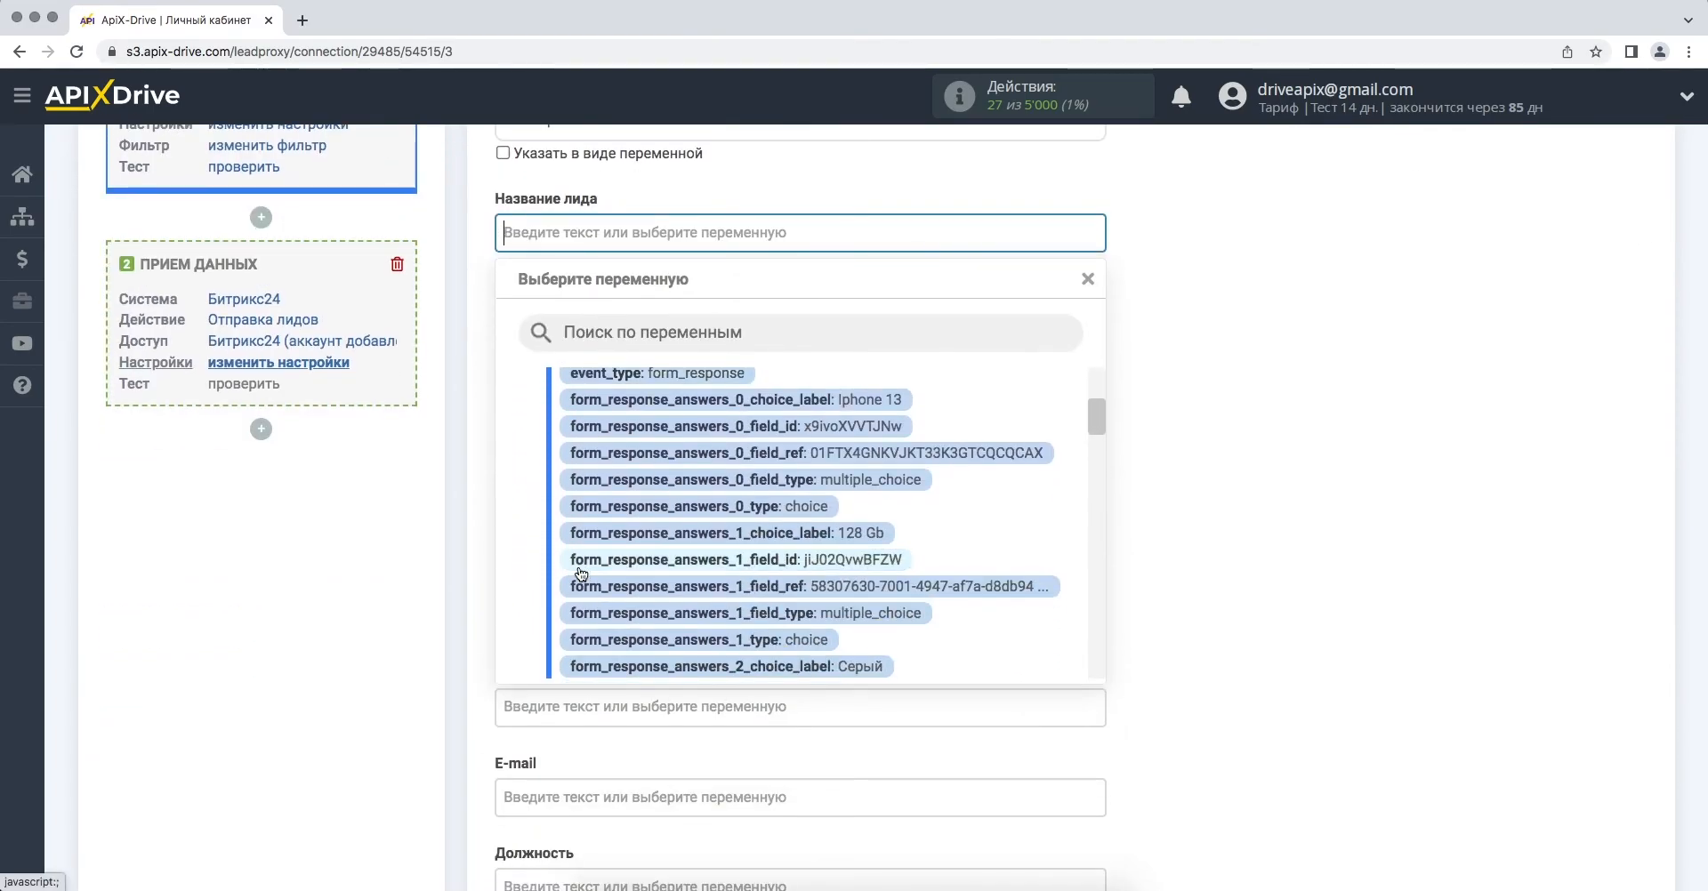
scroll(581, 574, "down", 5)
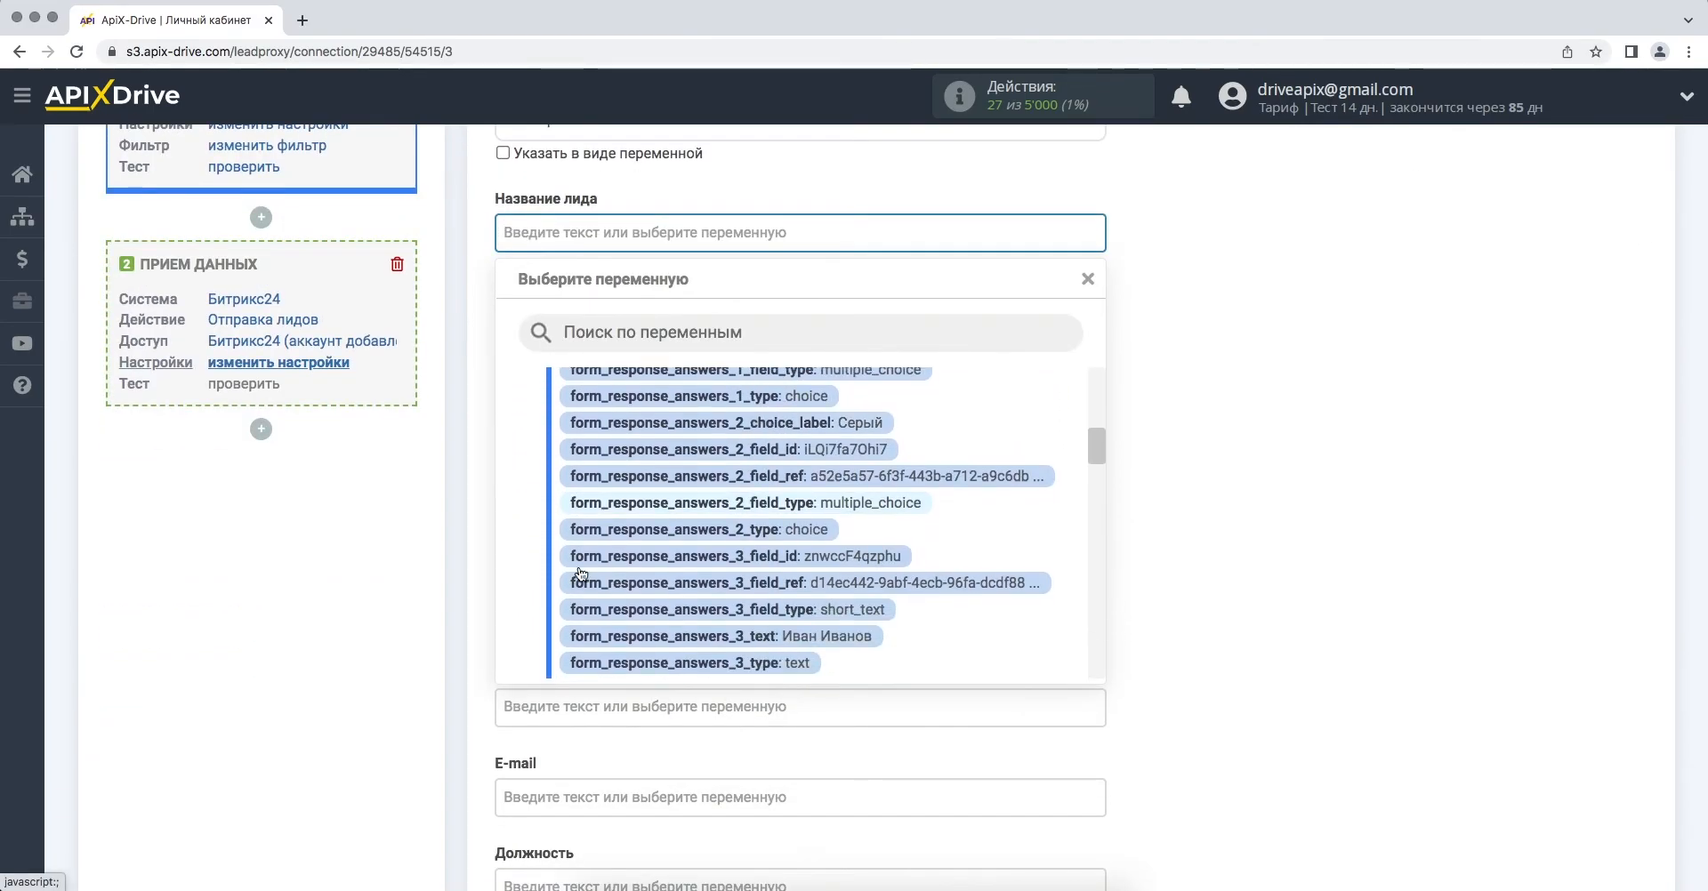
scroll(581, 574, "down", 1)
left_click(580, 593)
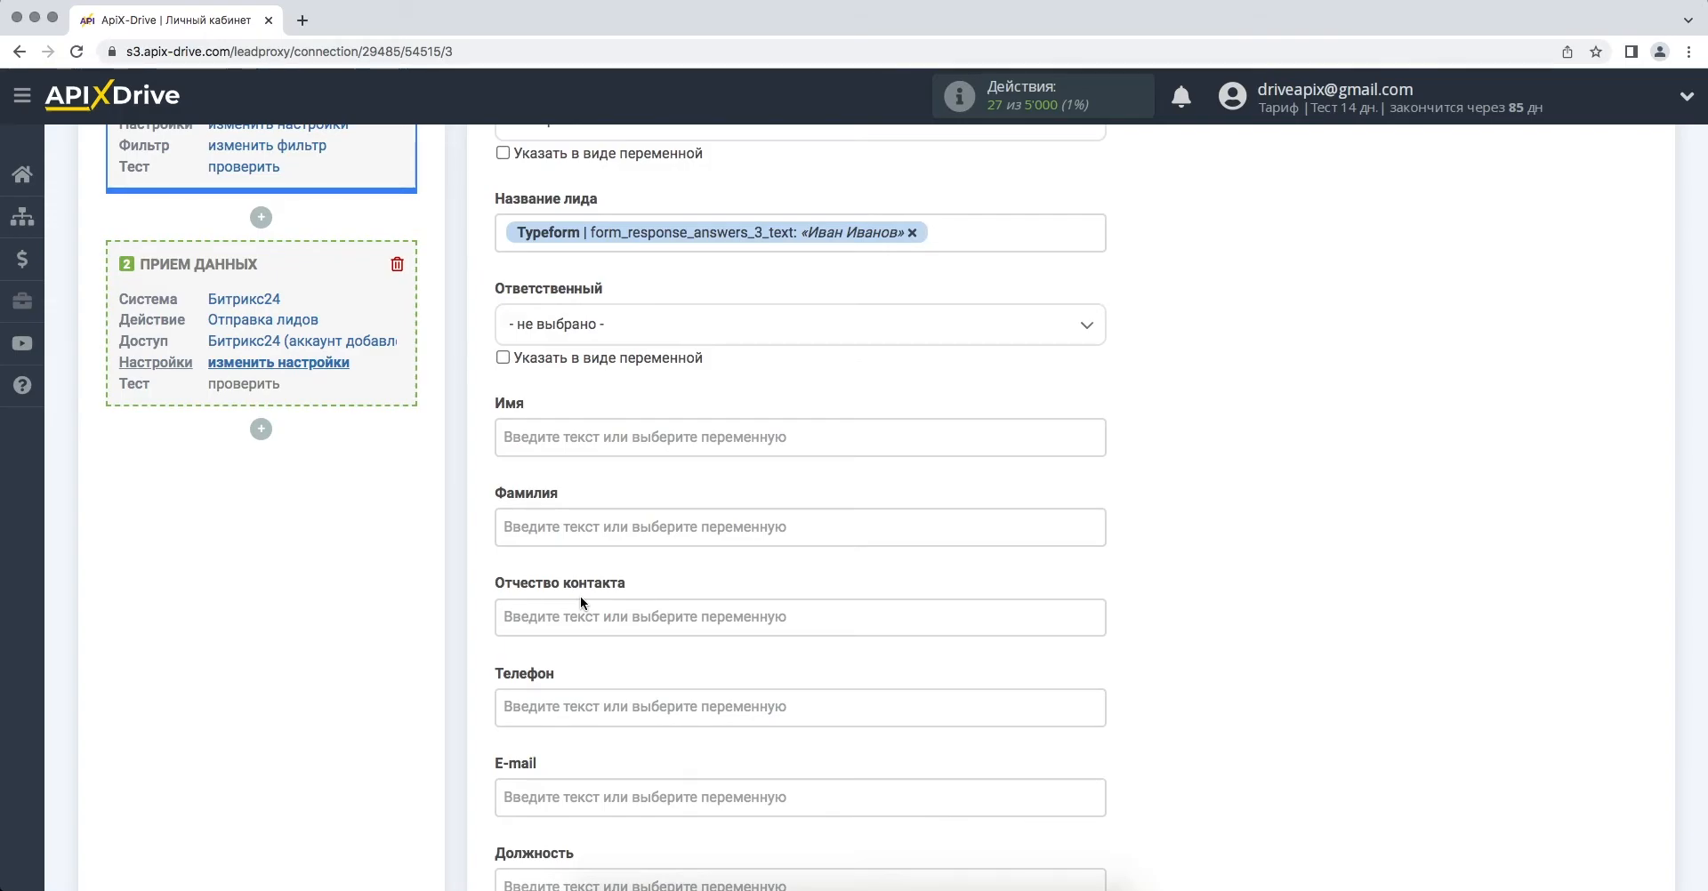
left_click(500, 233)
type("Новый лид из ")
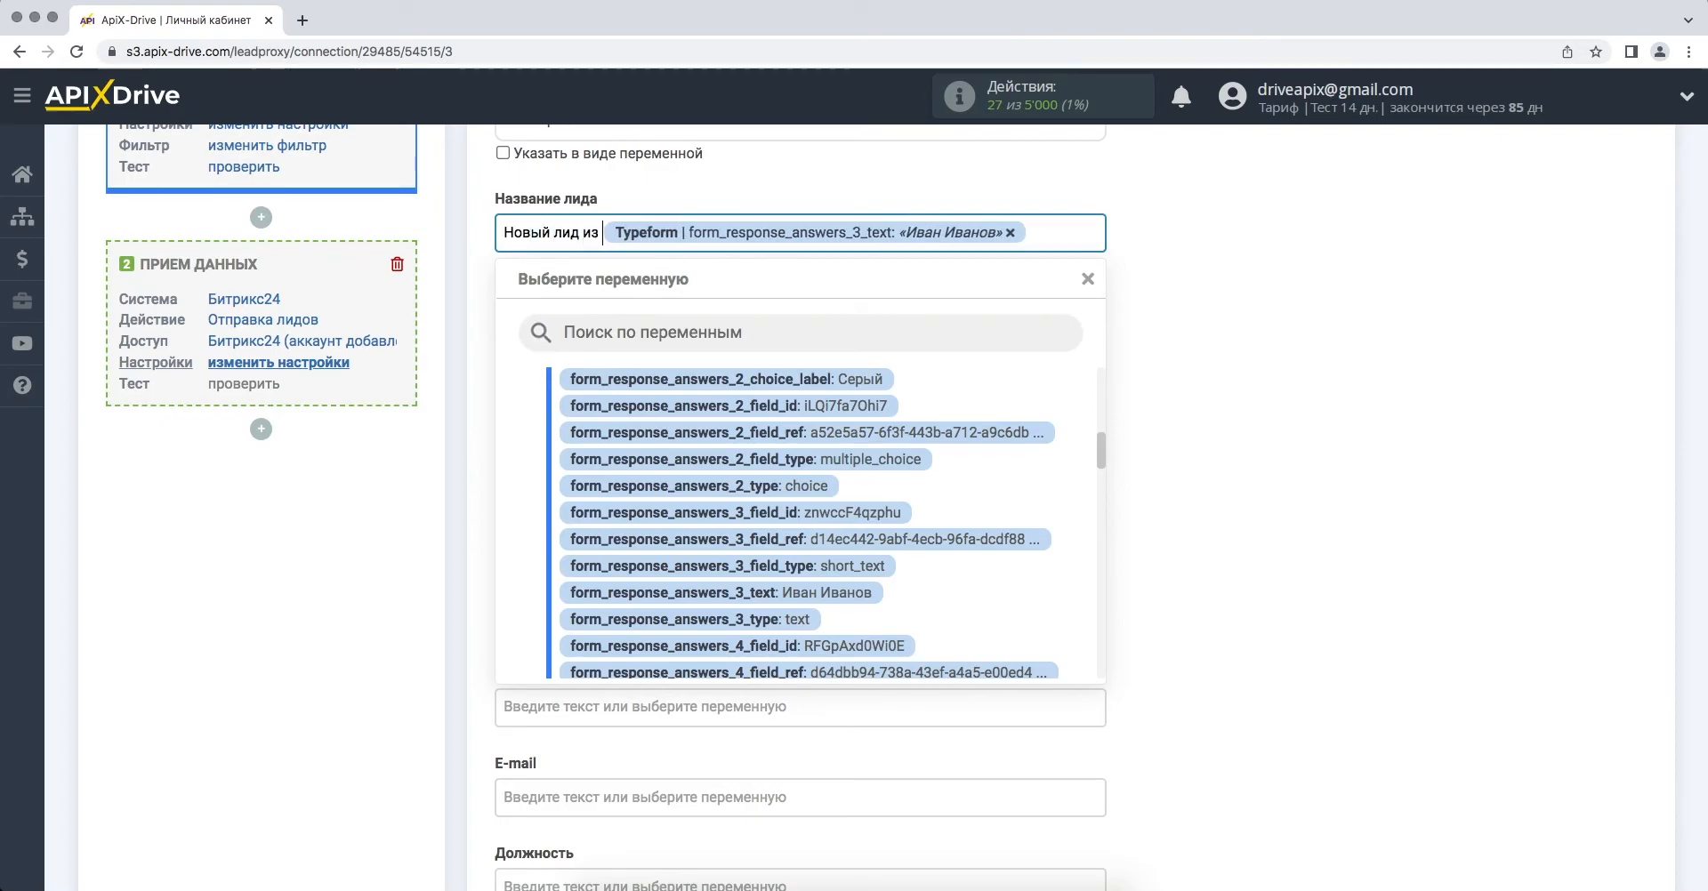
type("Typef")
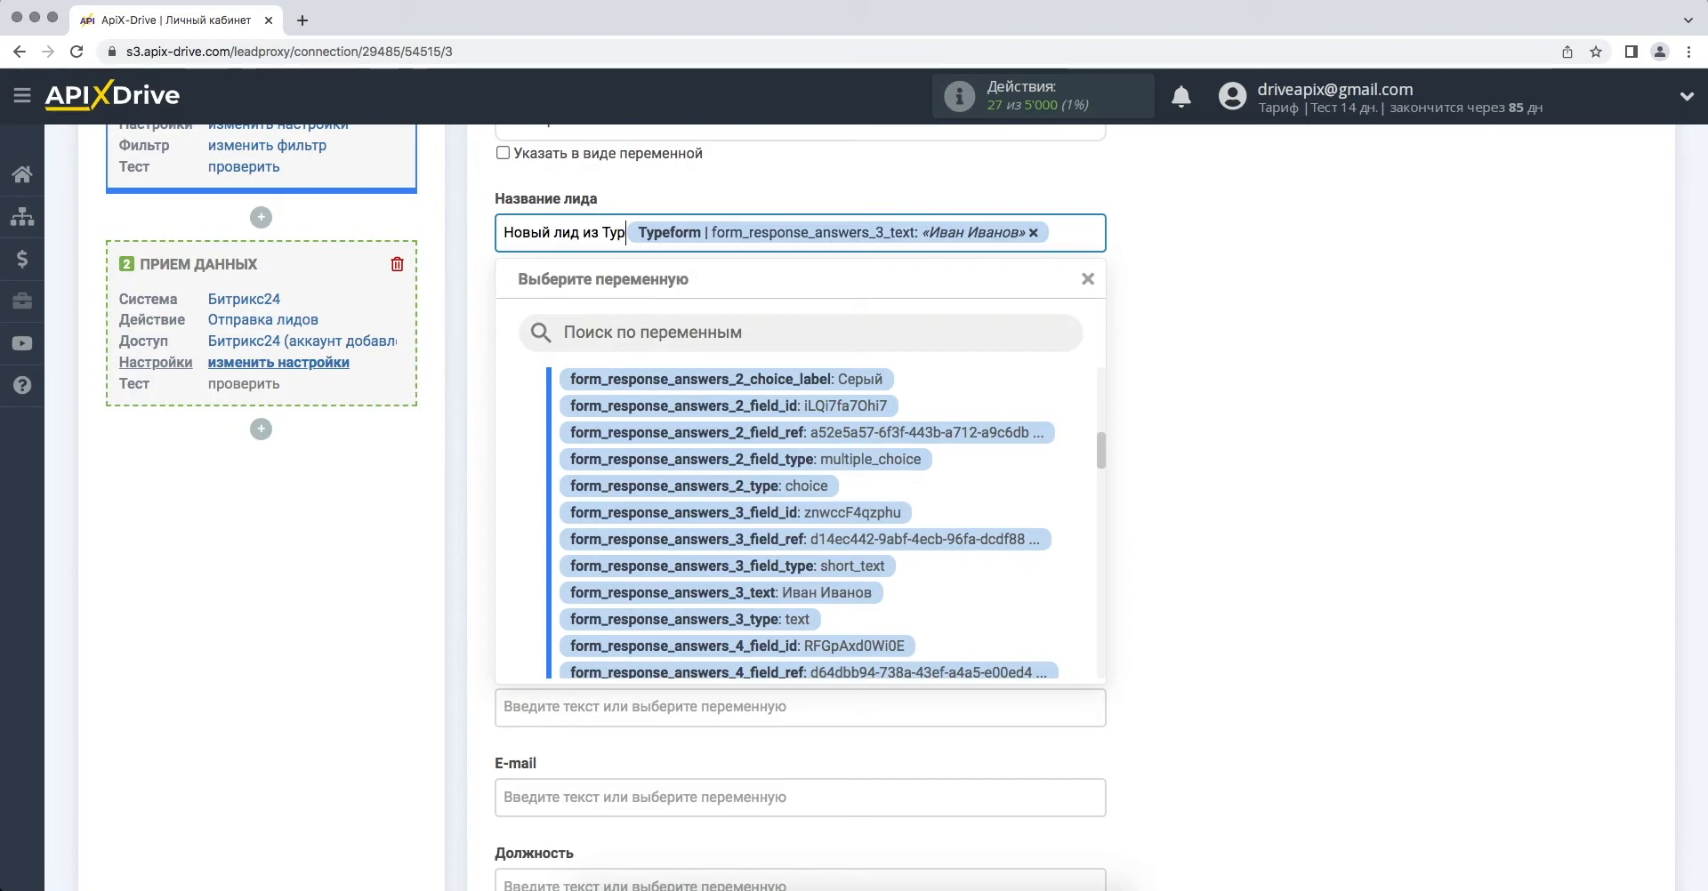
type("orm")
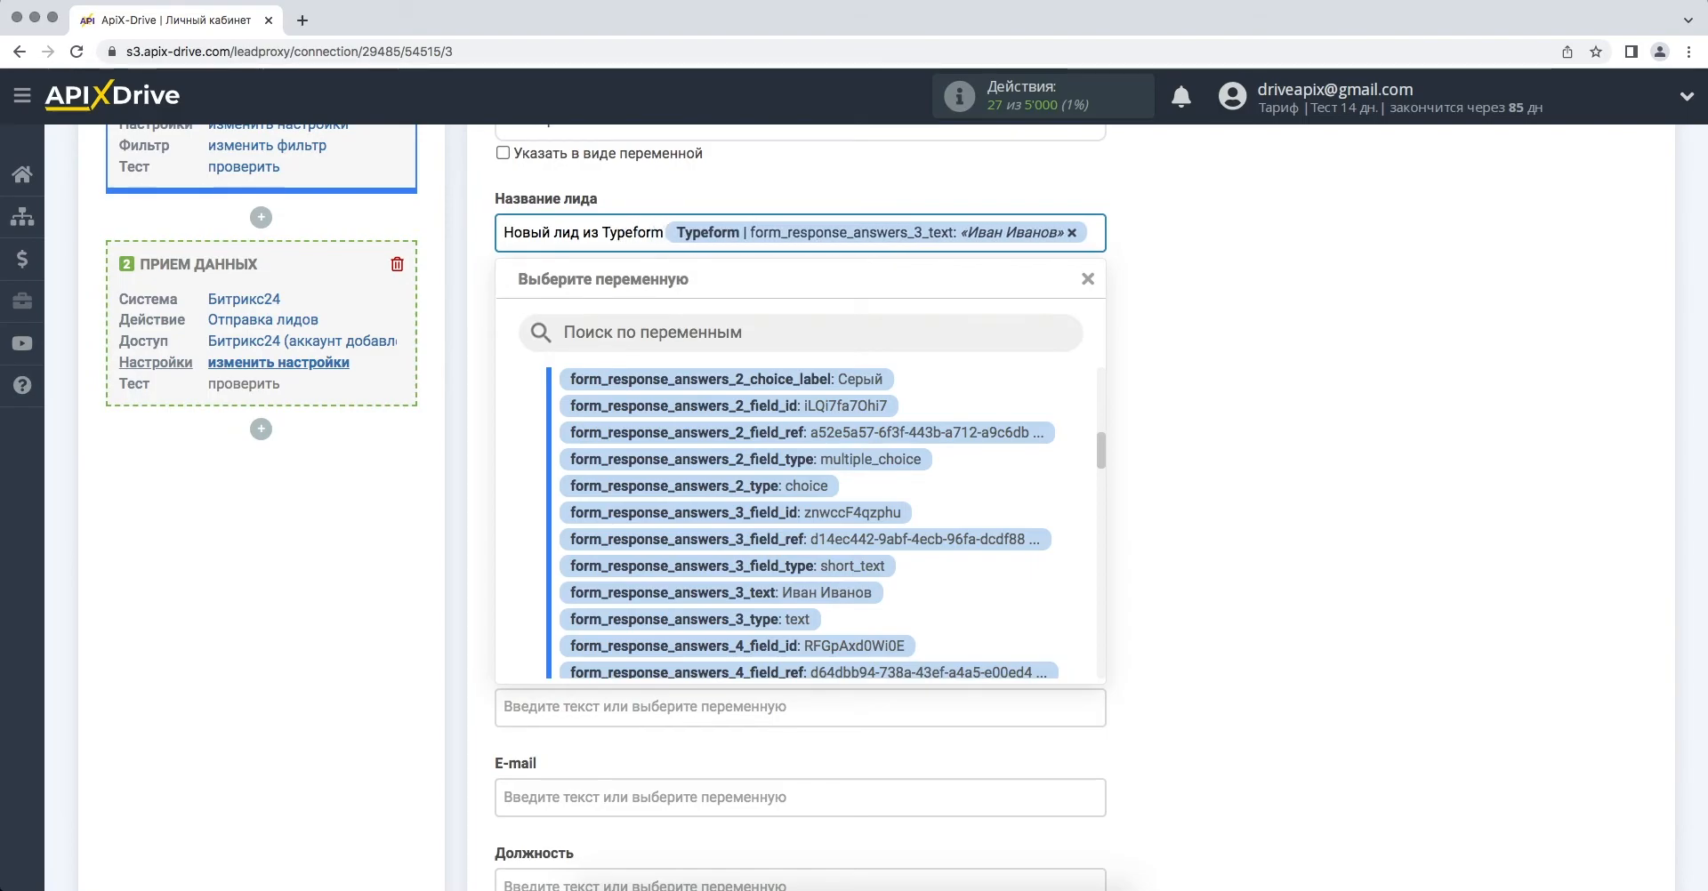
left_click(1136, 402)
- Map the Typeform name answer to Имя and the phone answer to Телефон
left_click(1037, 423)
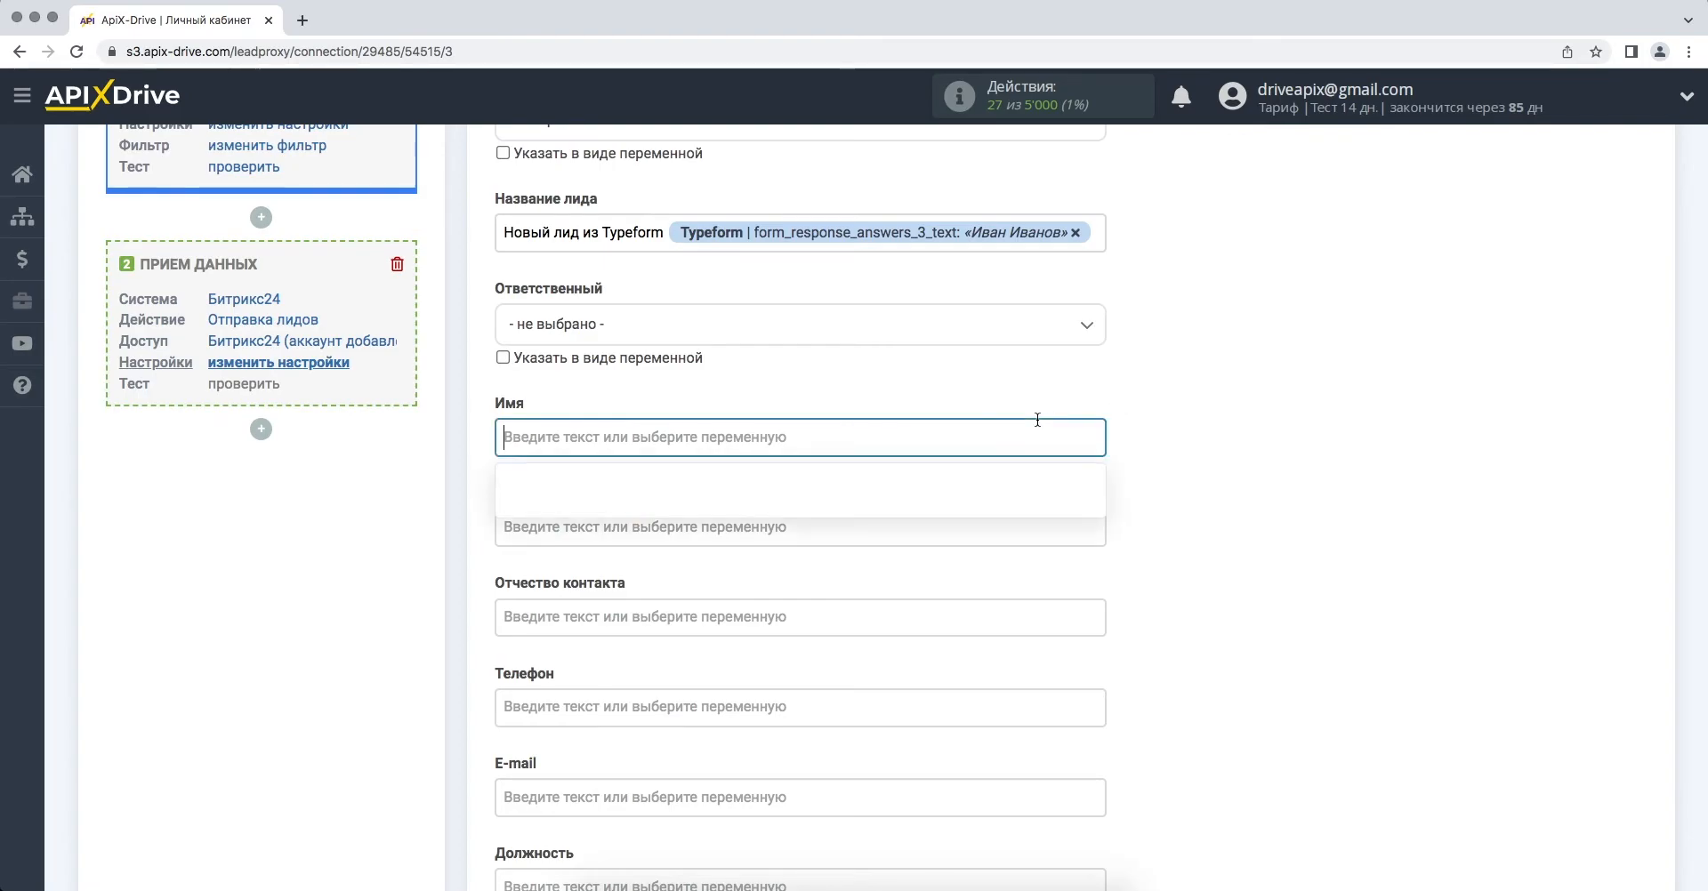
scroll(959, 580, "down", 3)
scroll(959, 580, "down", 4)
scroll(959, 580, "down", 5)
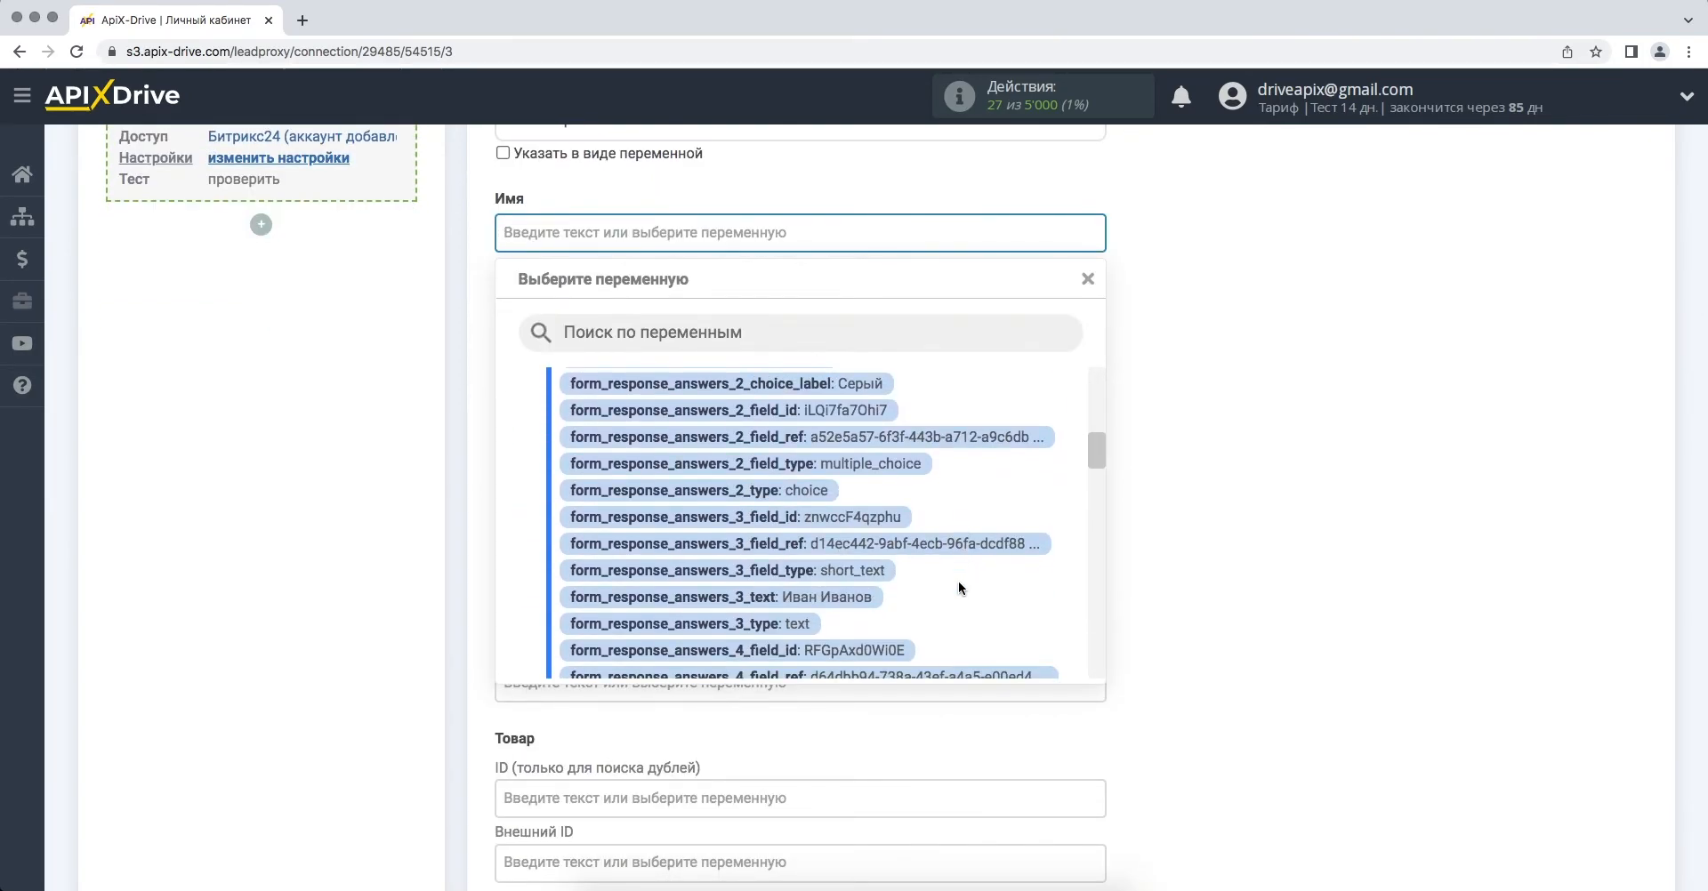
left_click(850, 597)
left_click(730, 501)
scroll(774, 621, "down", 2)
scroll(776, 623, "down", 5)
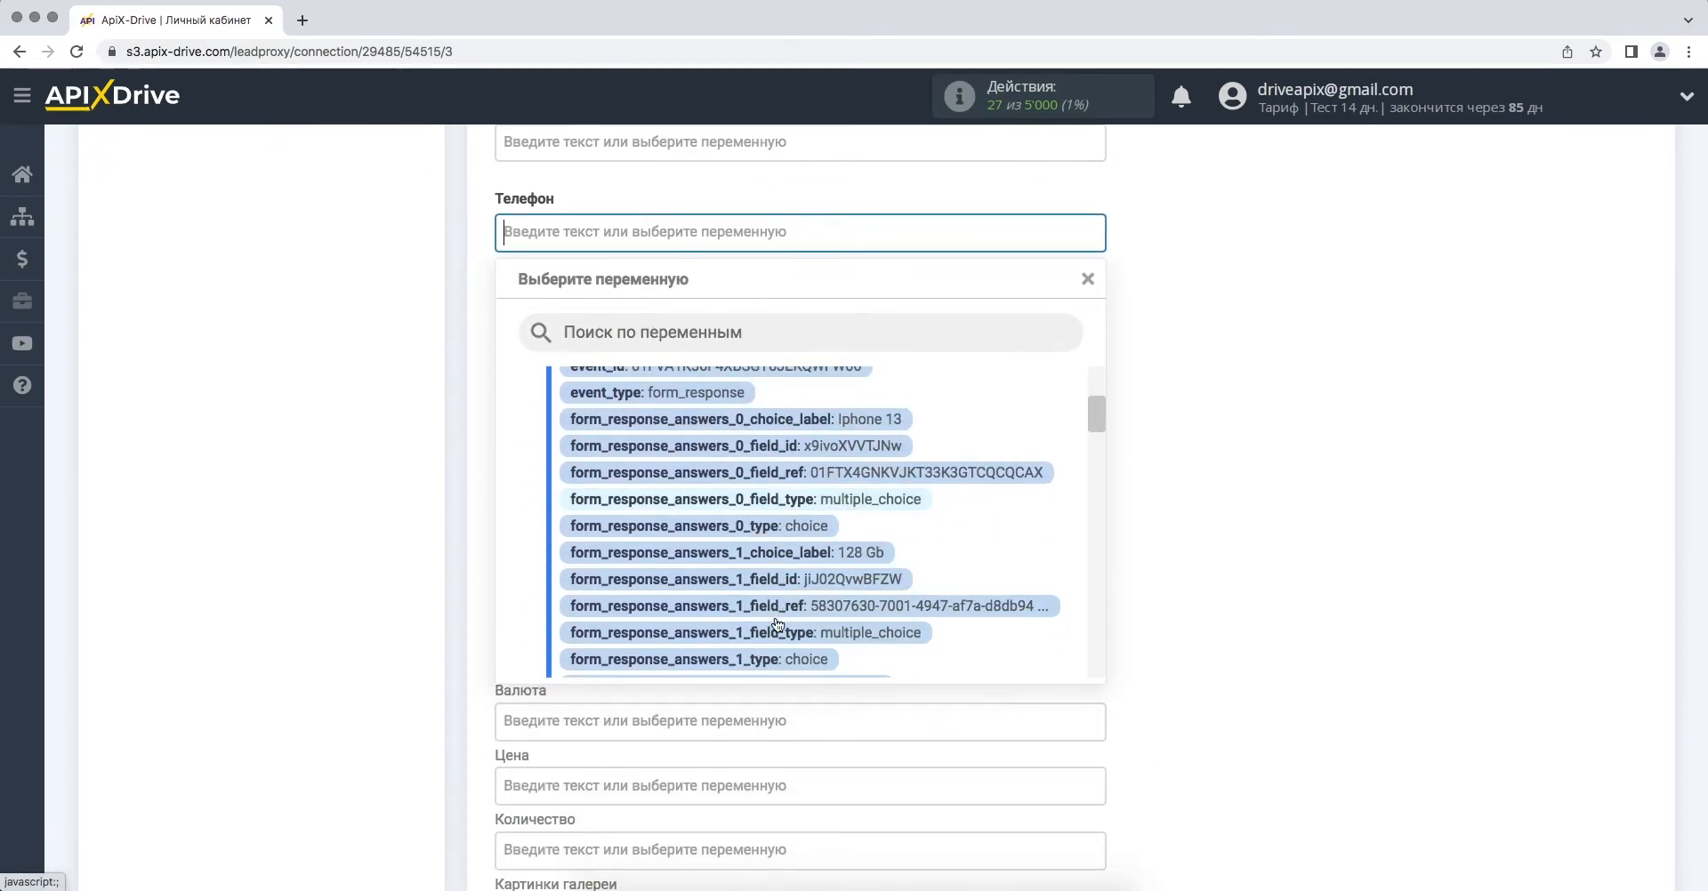
scroll(777, 626, "down", 4)
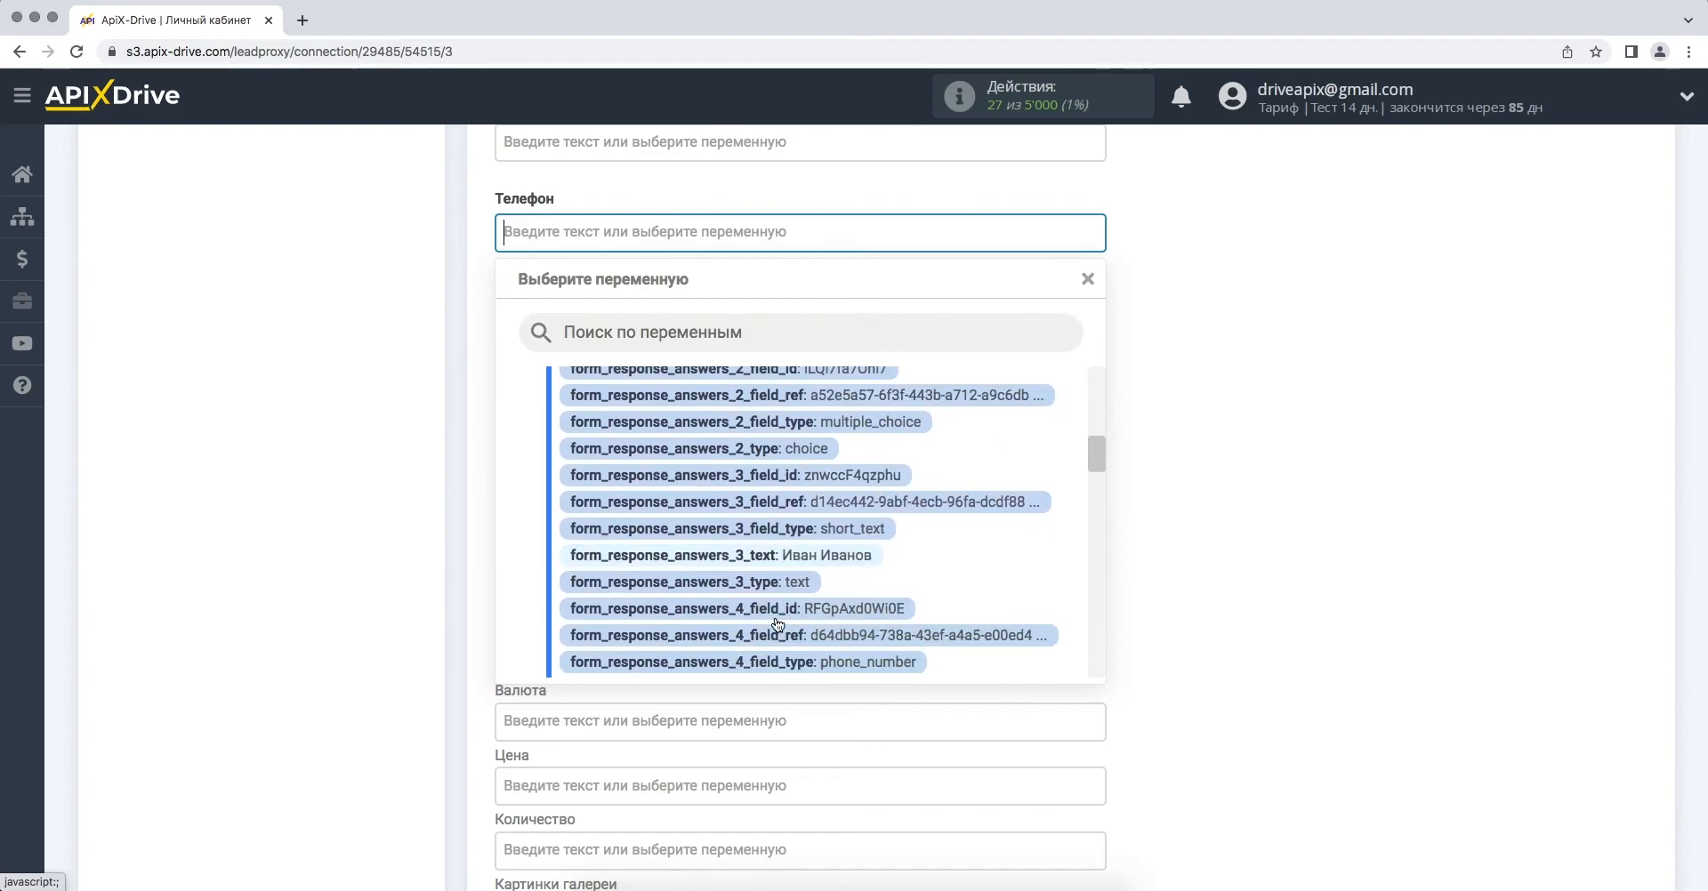
left_click(810, 580)
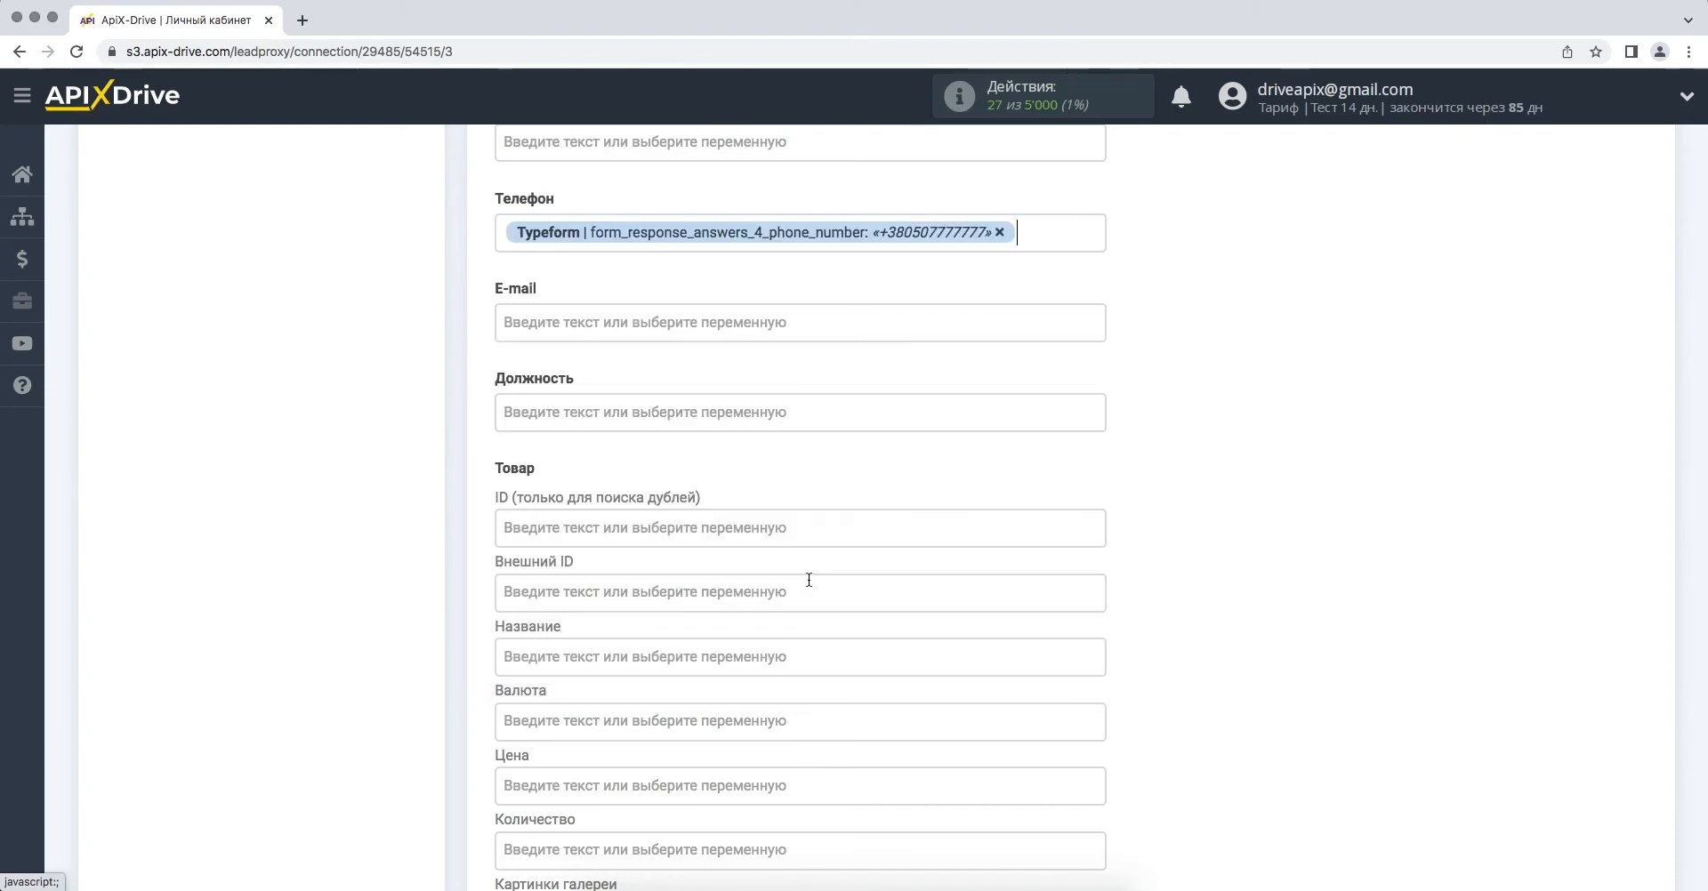
- Map the Typeform e-mail answer to the lead's E-mail field
left_click(705, 322)
scroll(804, 519, "down", 5)
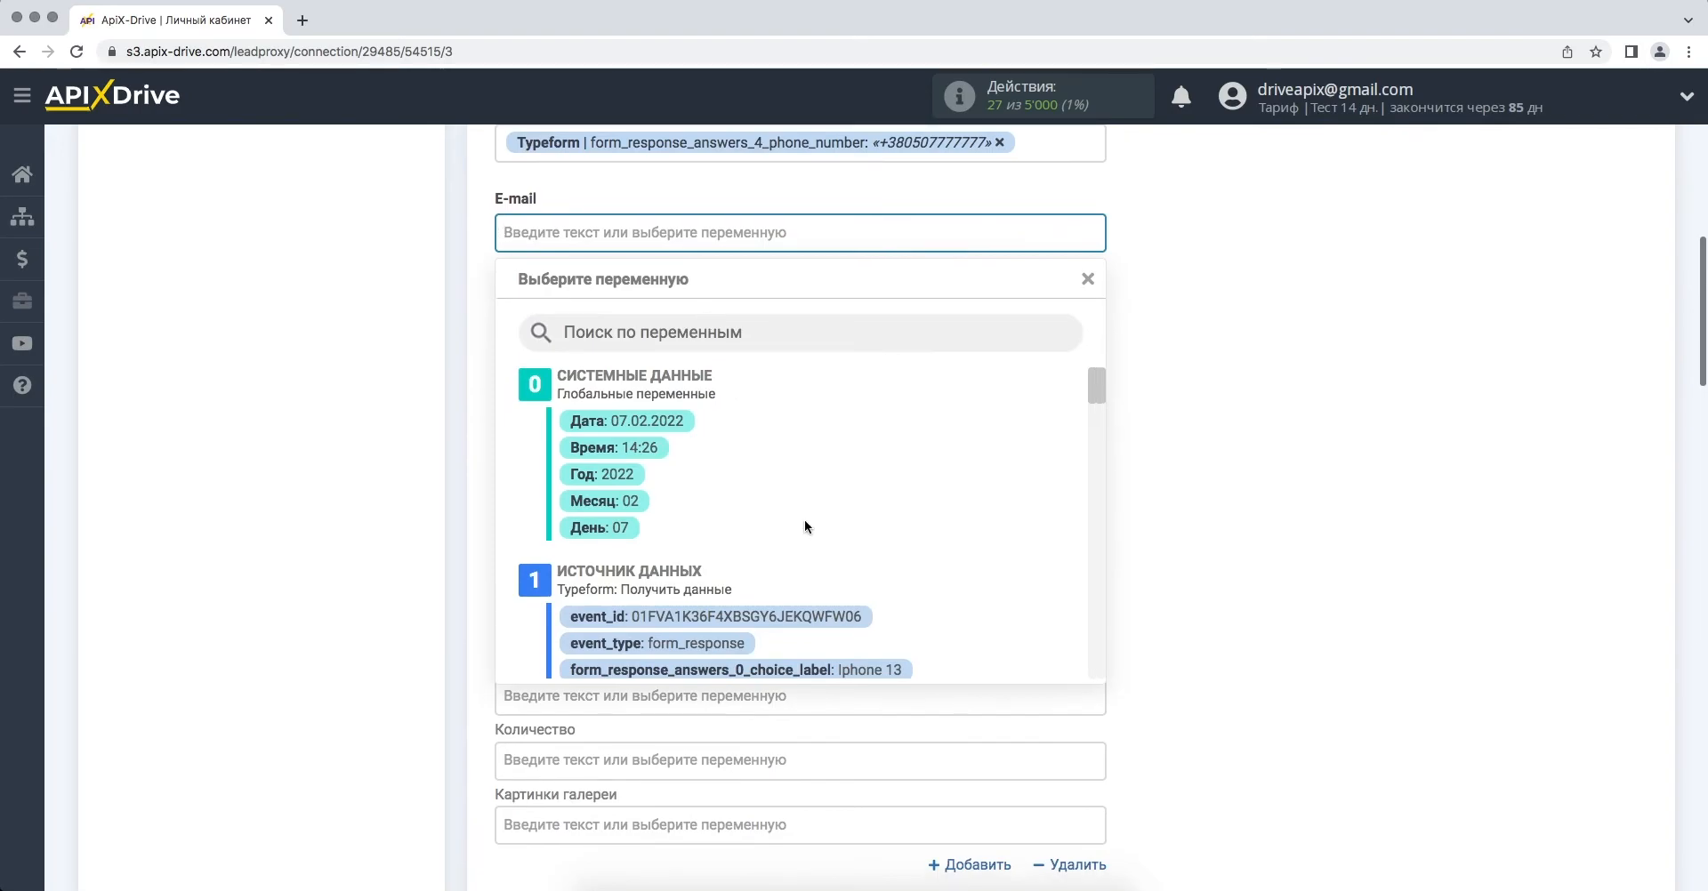
scroll(806, 527, "down", 4)
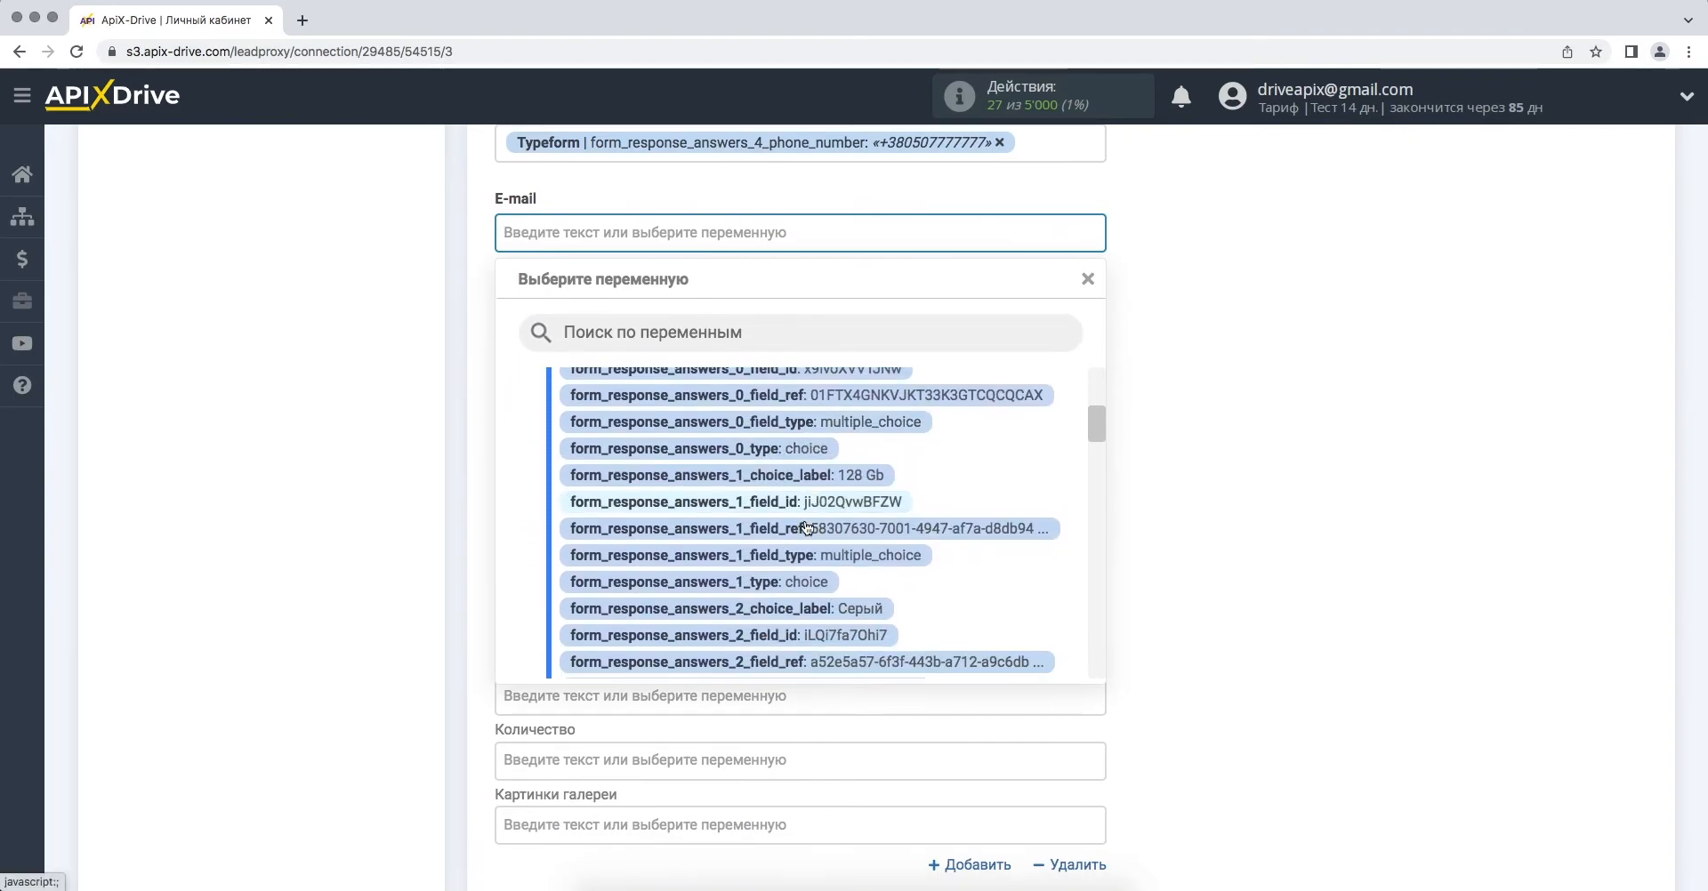
scroll(806, 523, "down", 5)
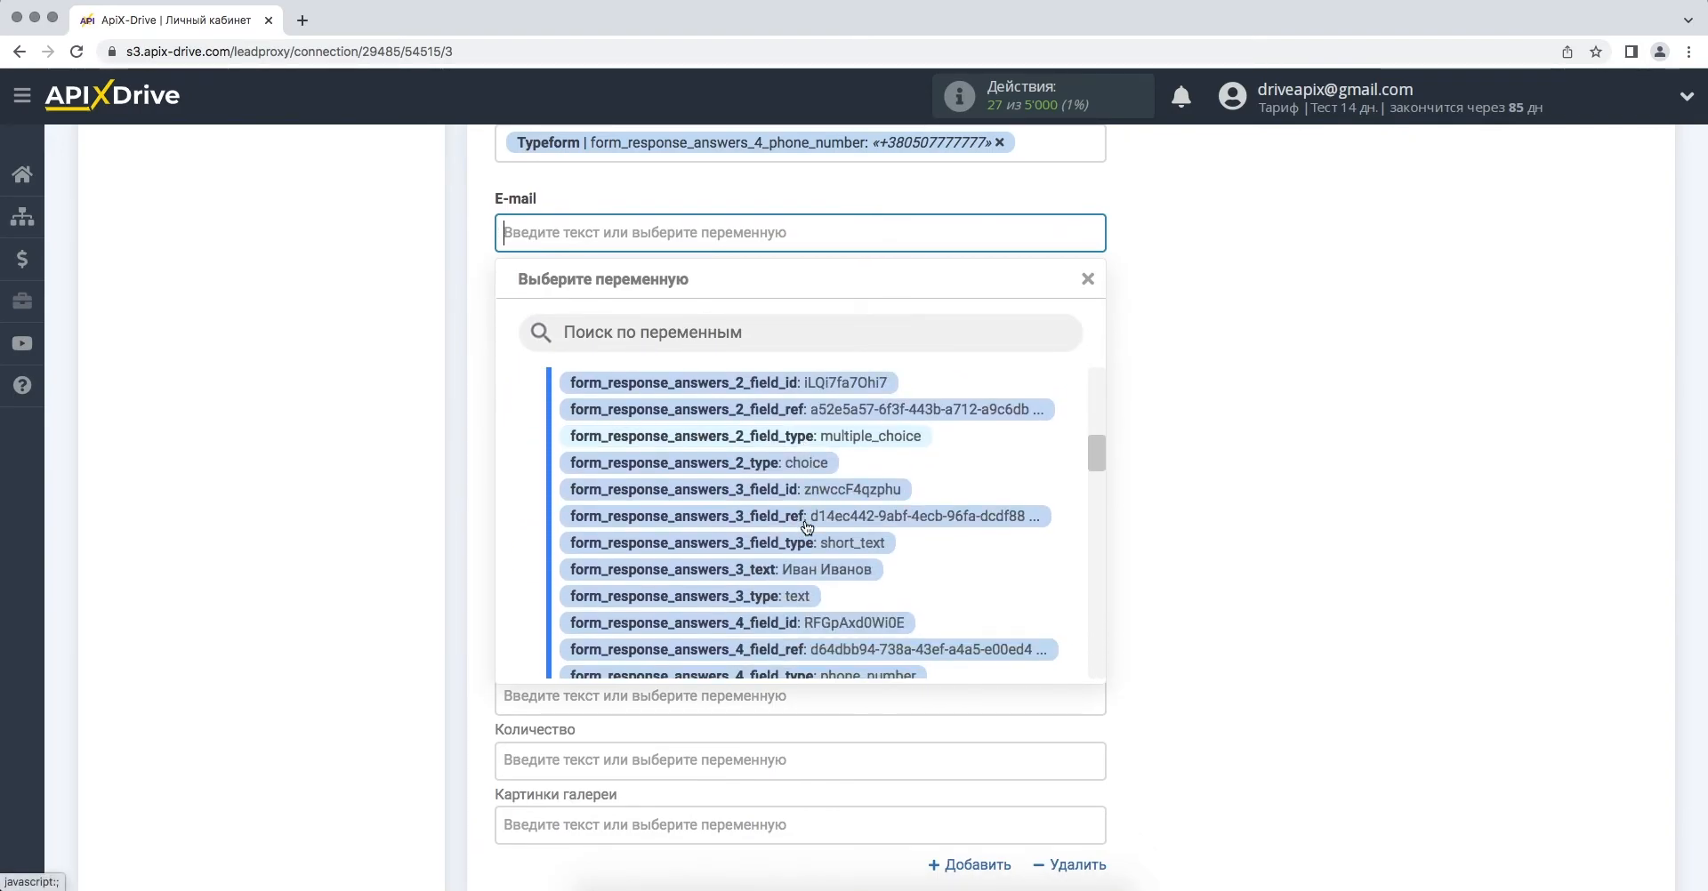
left_click(811, 577)
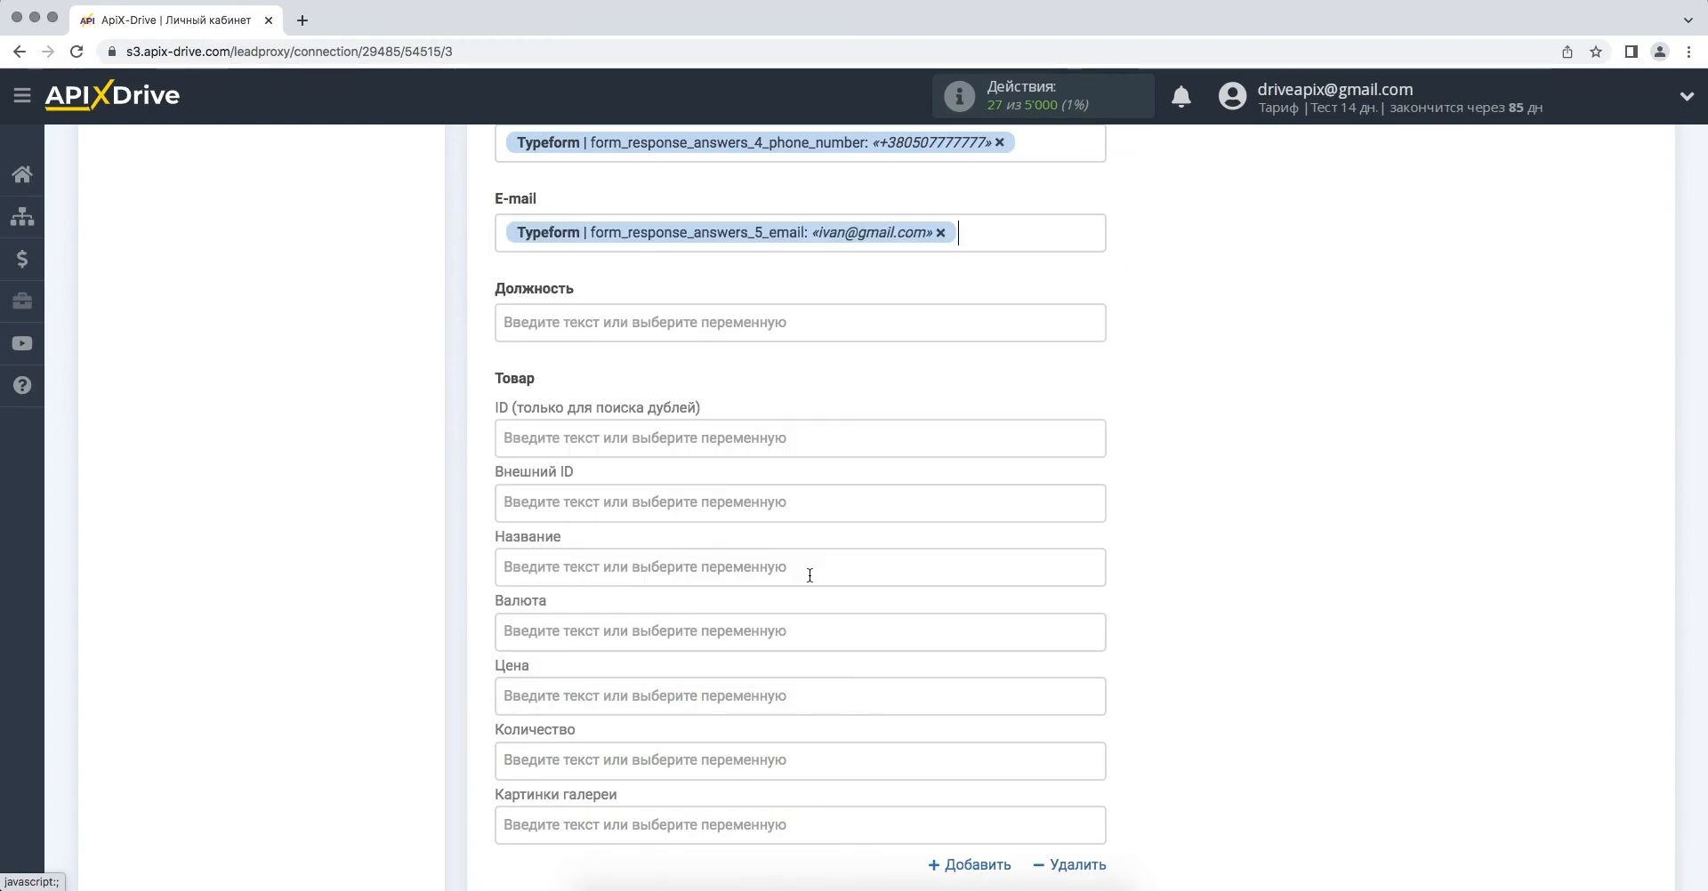
- Fill the product Название with the Iphone 13 and 128 Gb choice labels
left_click(743, 563)
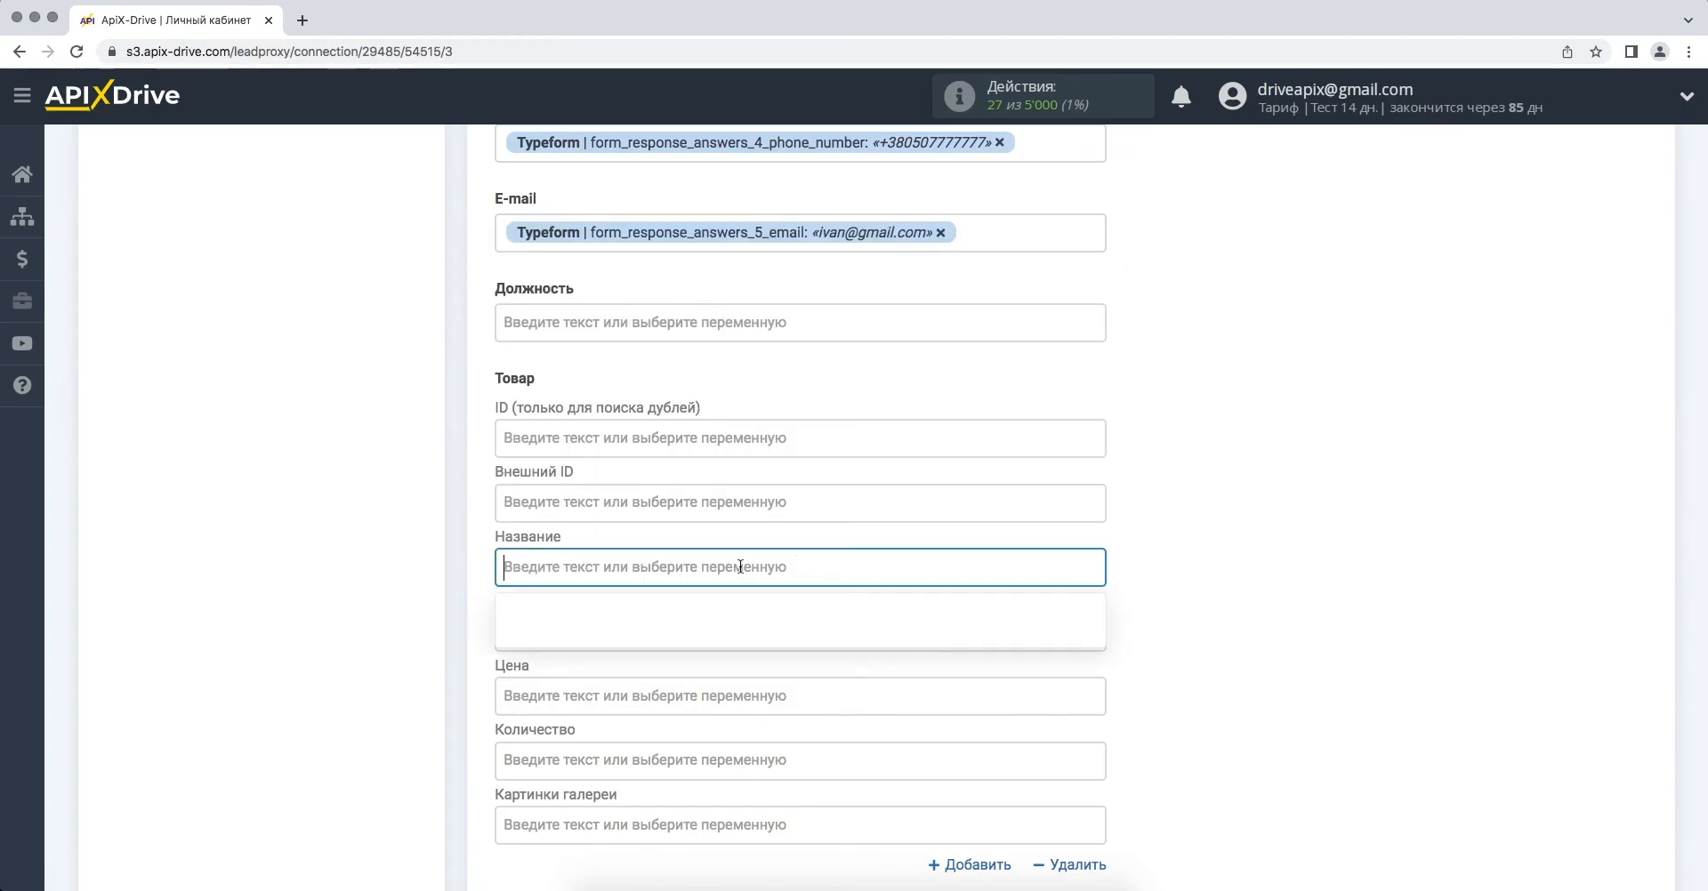
scroll(747, 601, "down", 2)
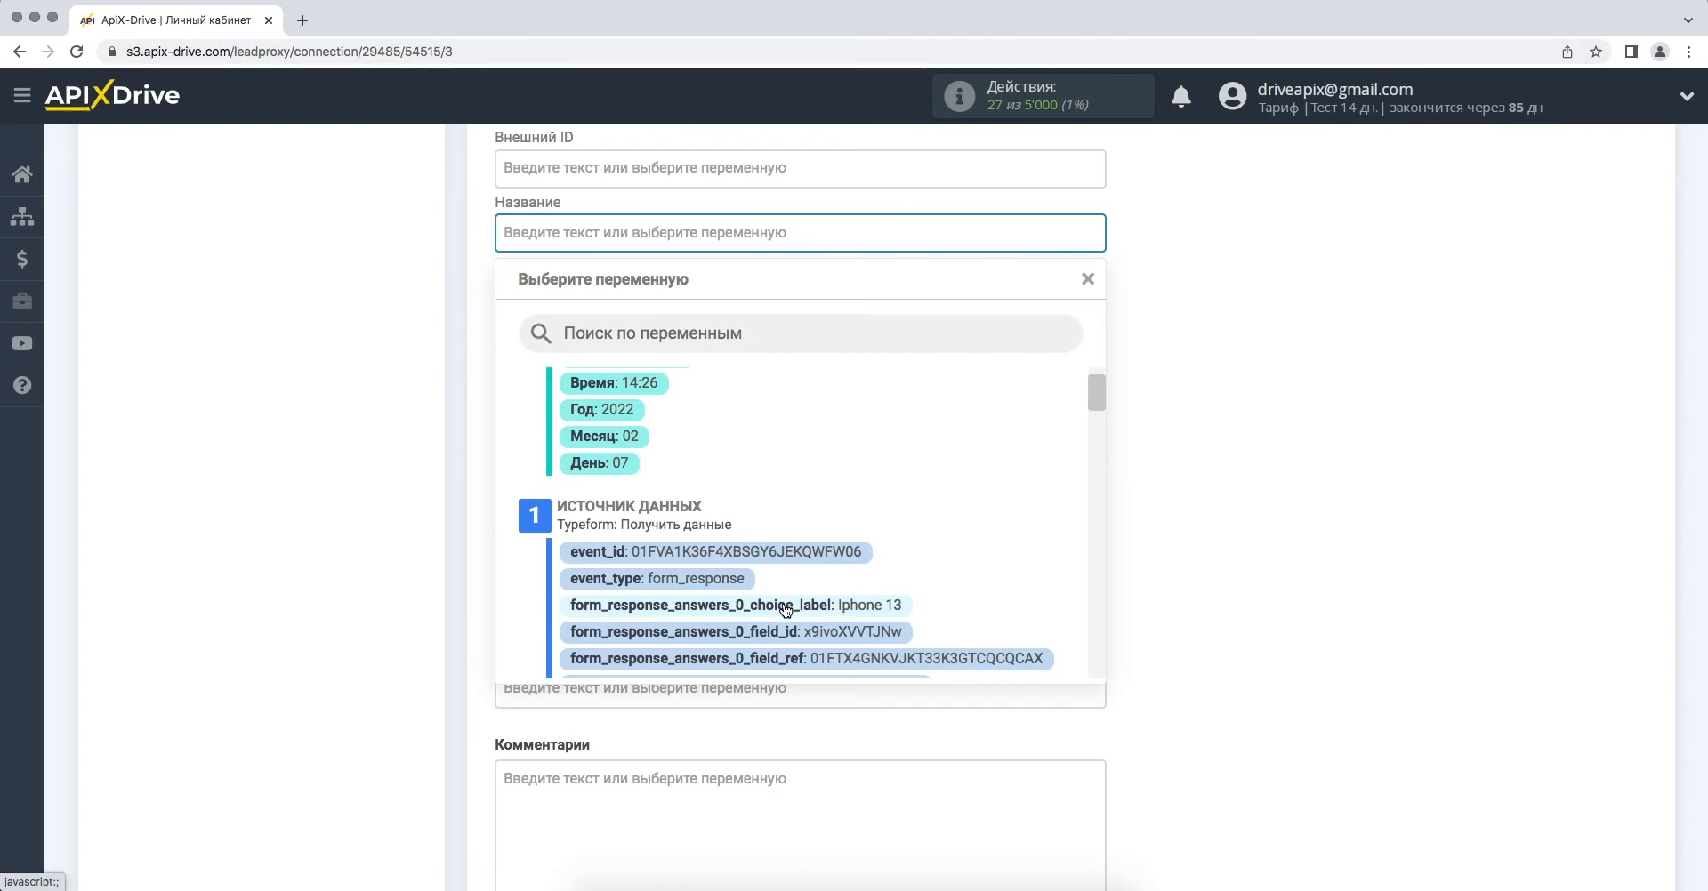
left_click(747, 599)
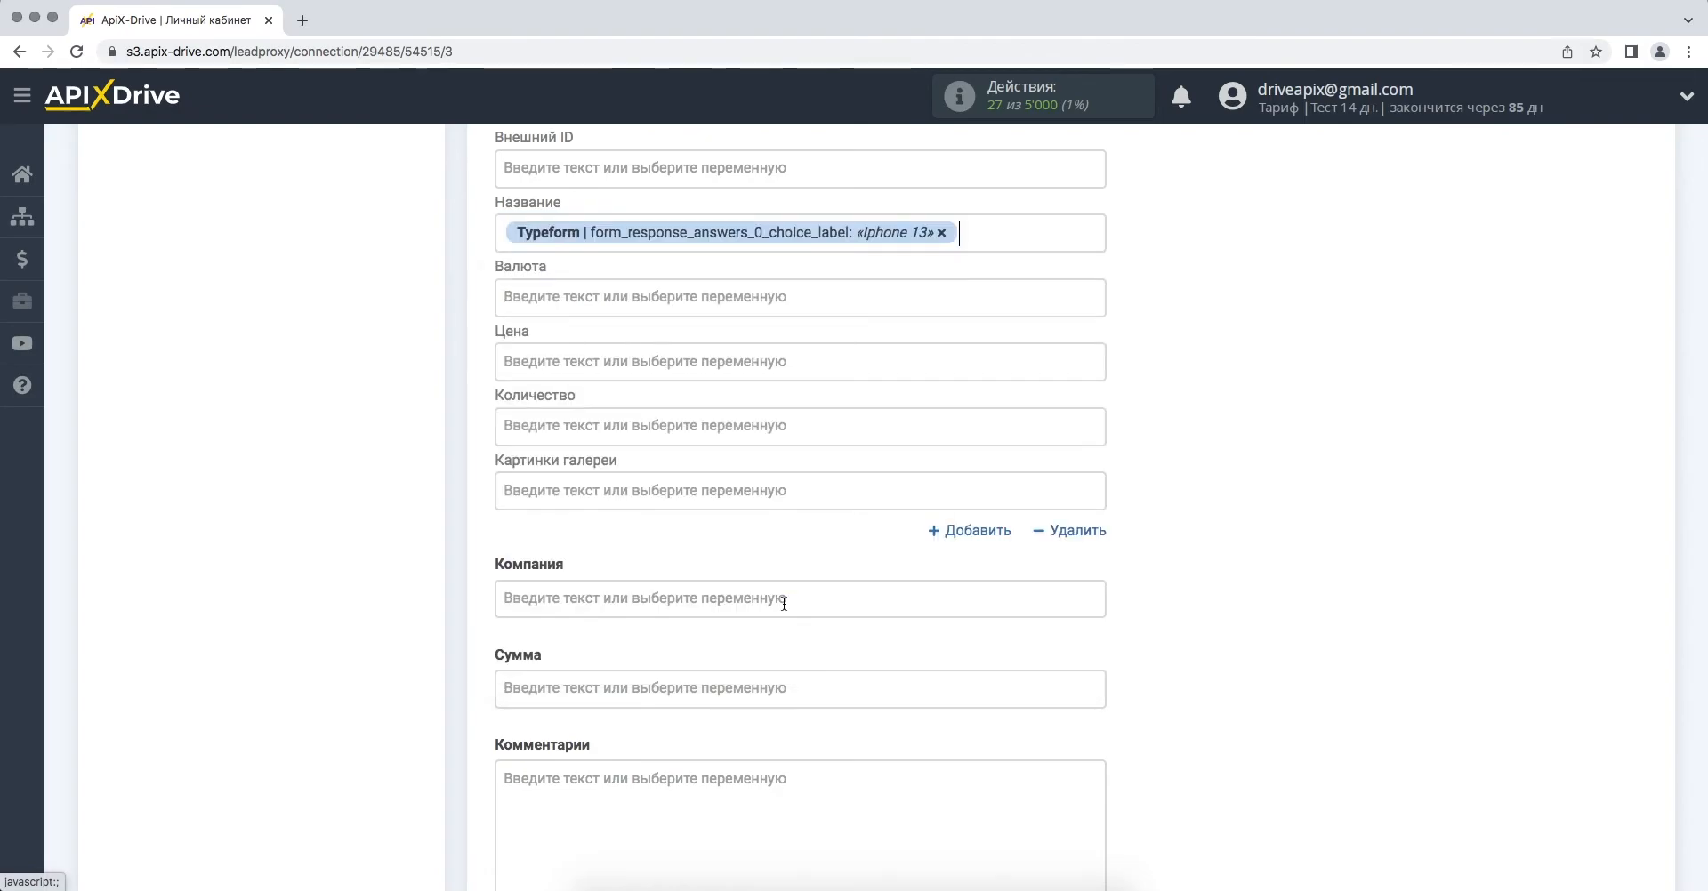
left_click(1035, 232)
scroll(975, 482, "down", 5)
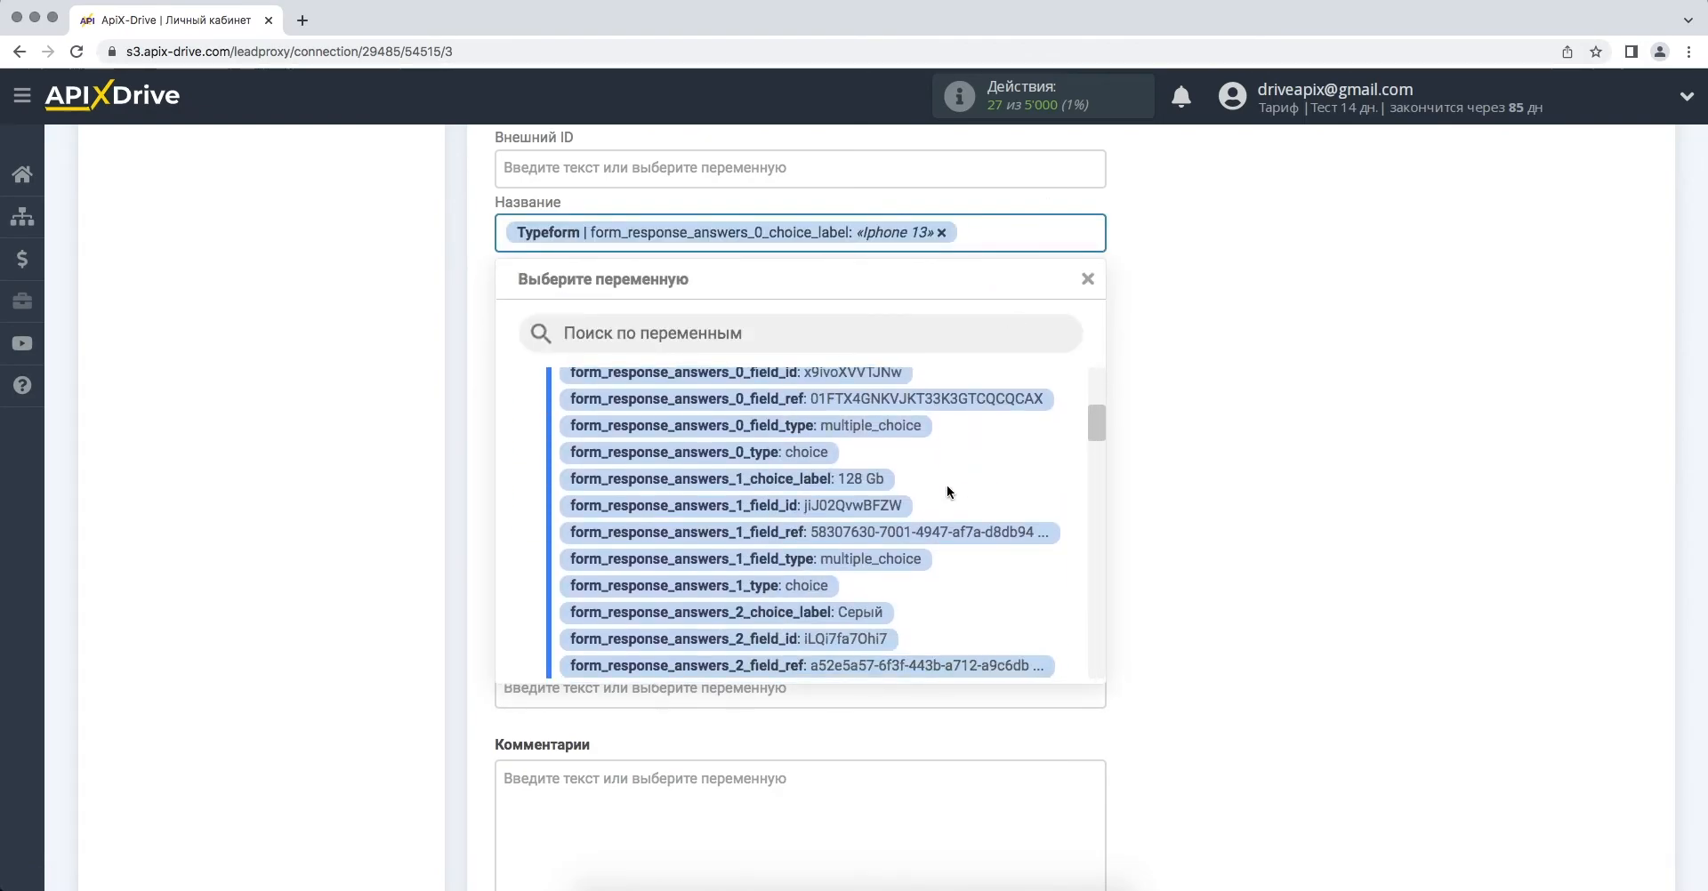
left_click(863, 485)
scroll(863, 486, "down", 3)
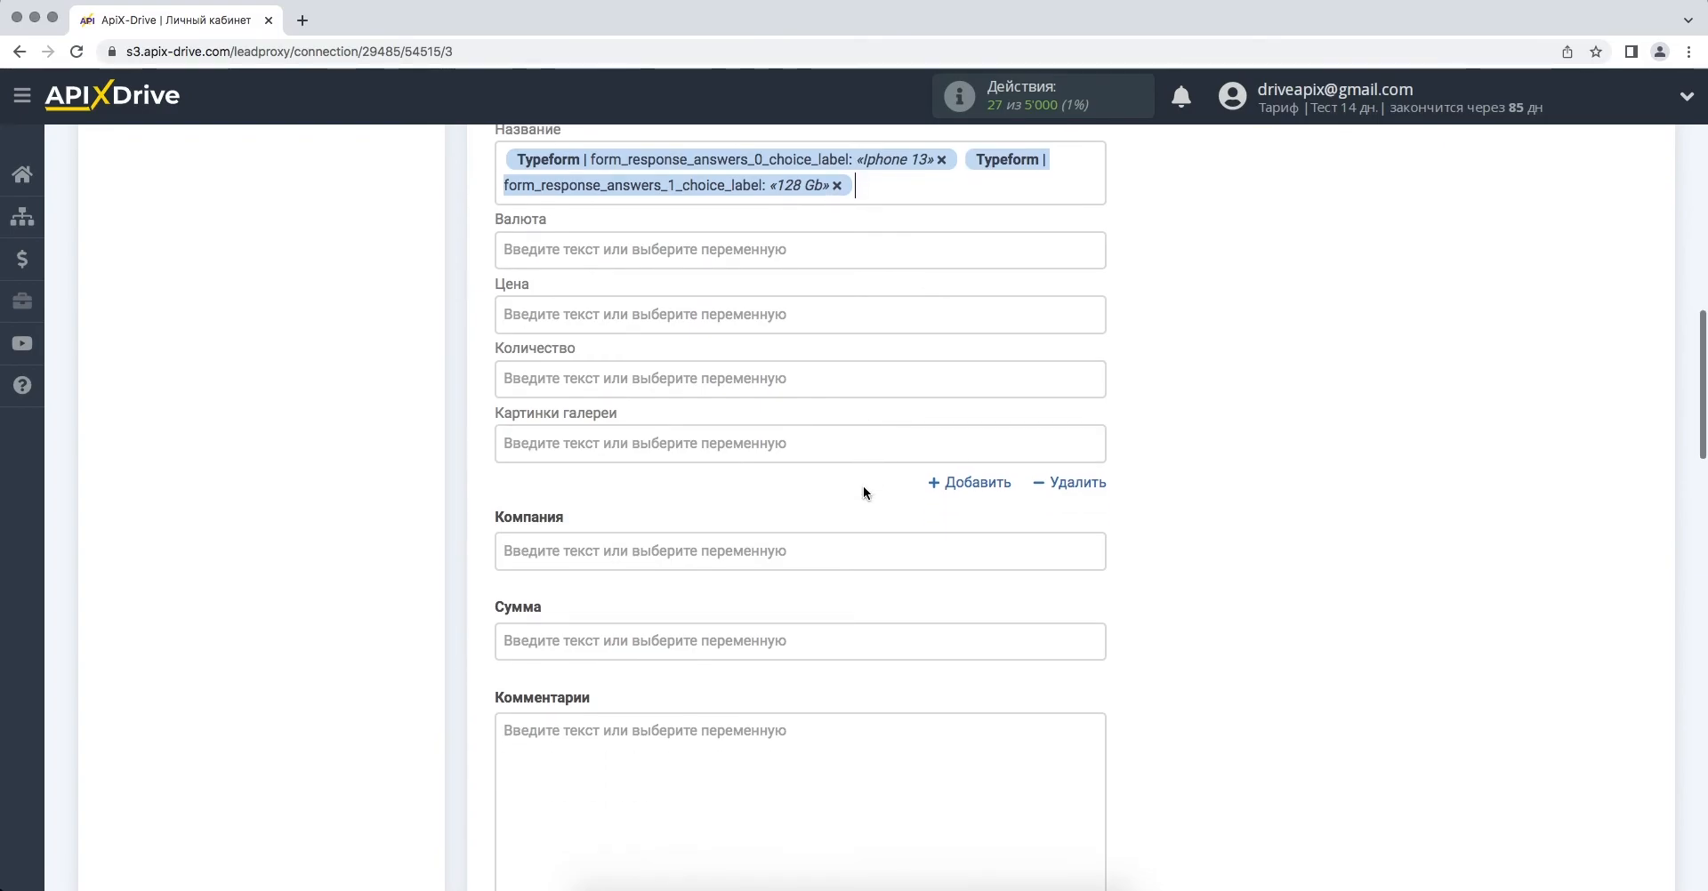
left_click(793, 718)
- Write «Цвет» in Комментарии followed by the colour answer variable answers_2_choice_label
type("Цвет")
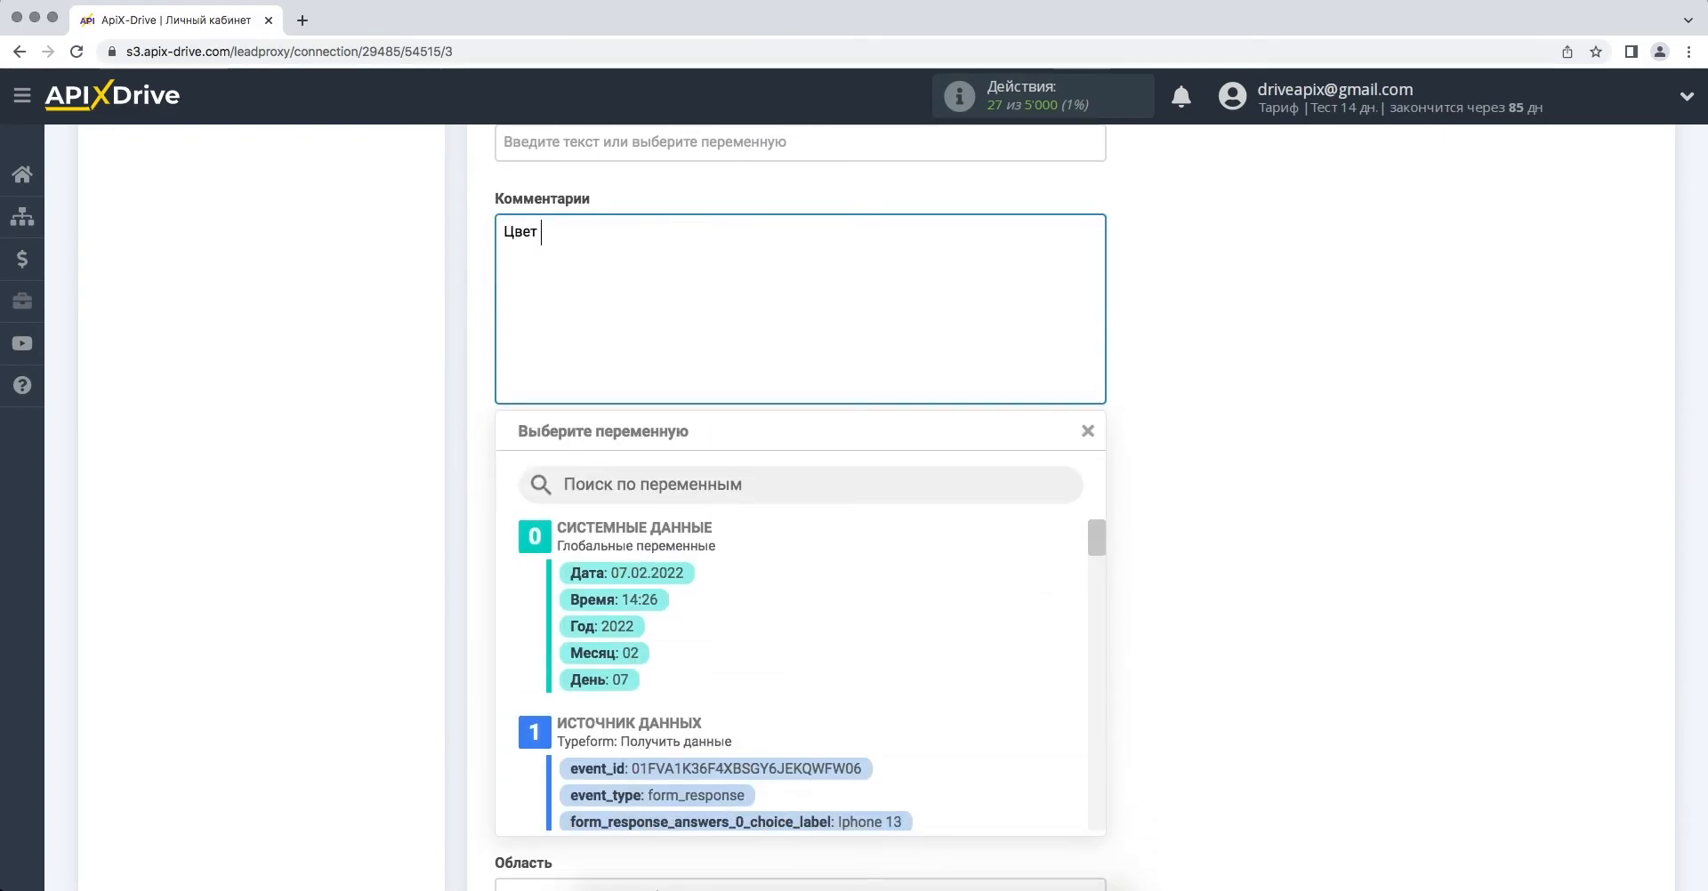
scroll(779, 812, "down", 8)
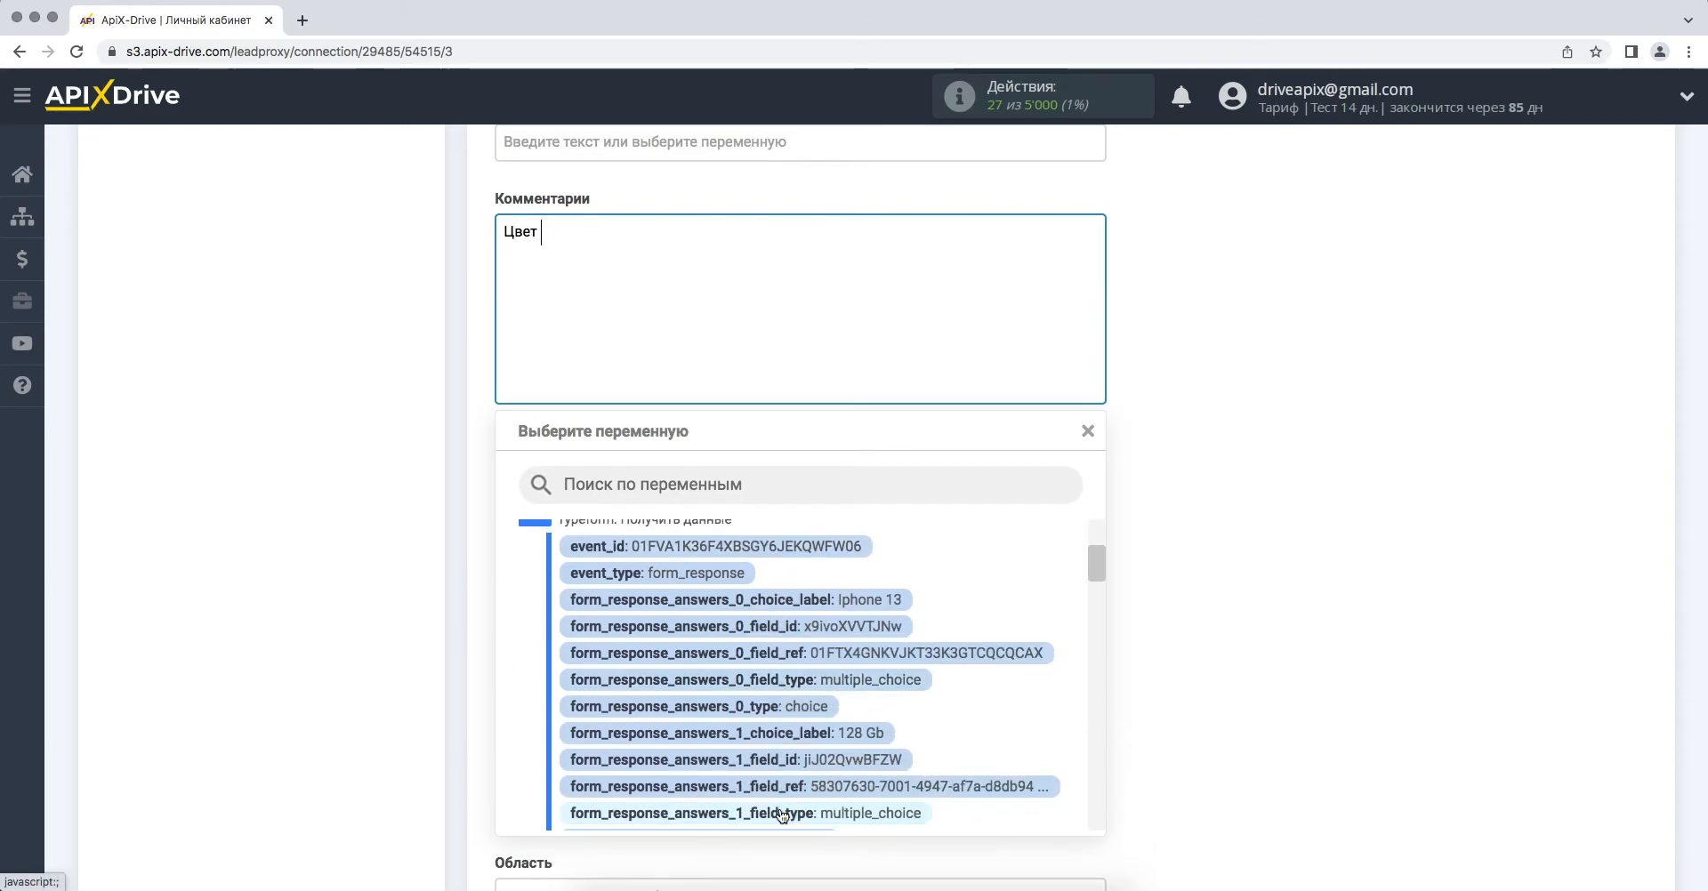
scroll(781, 817, "up", 2)
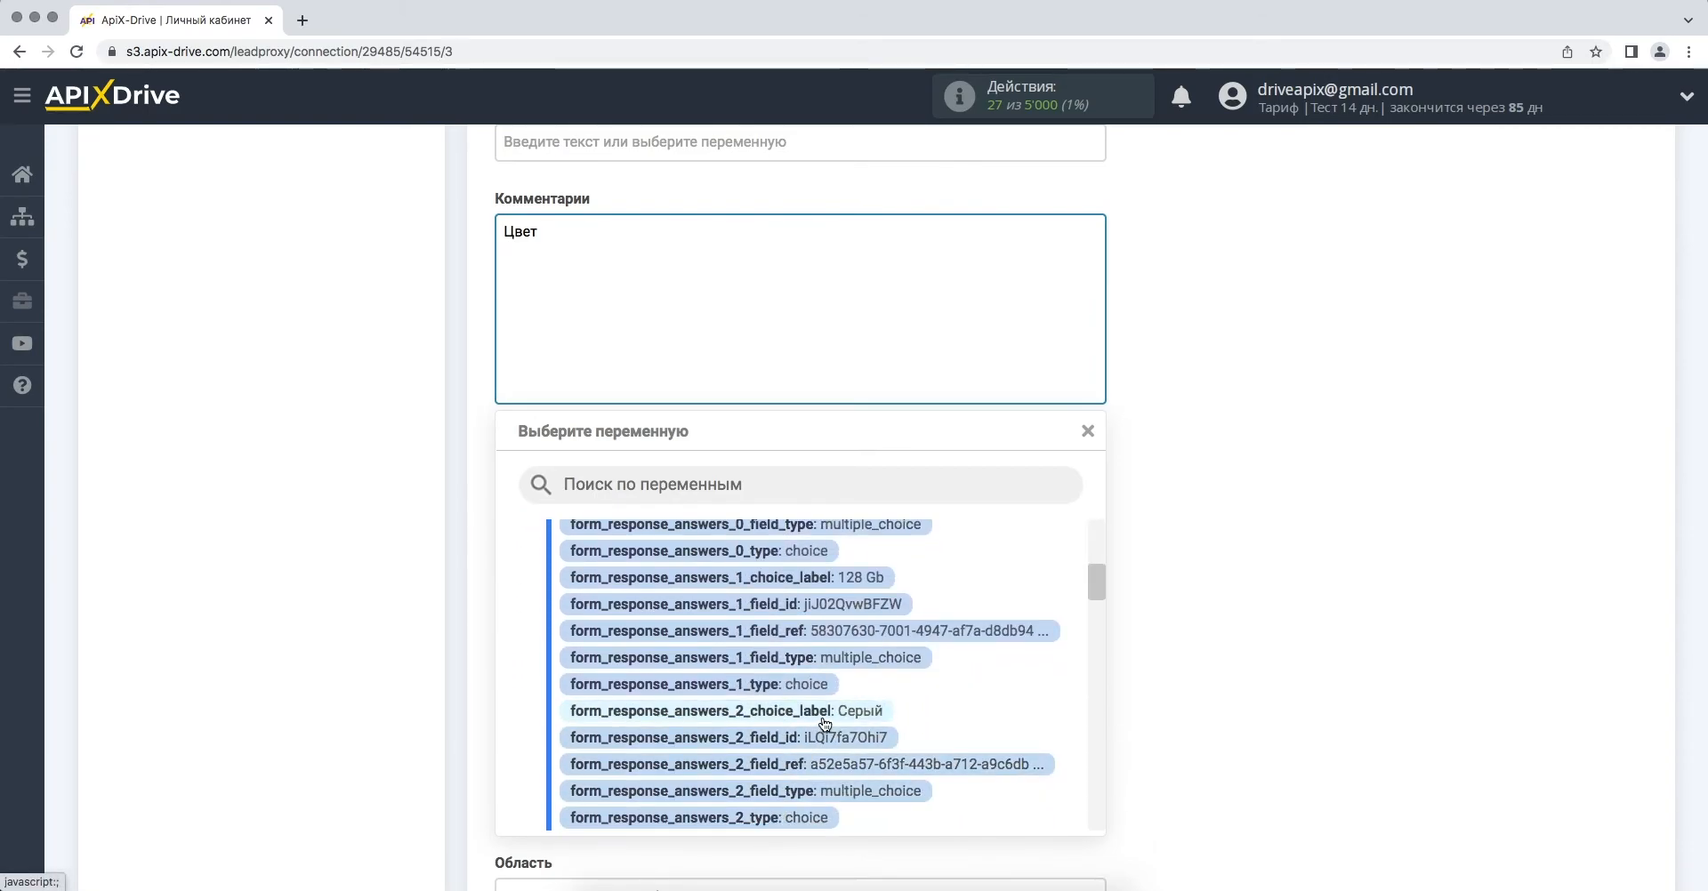
left_click(823, 717)
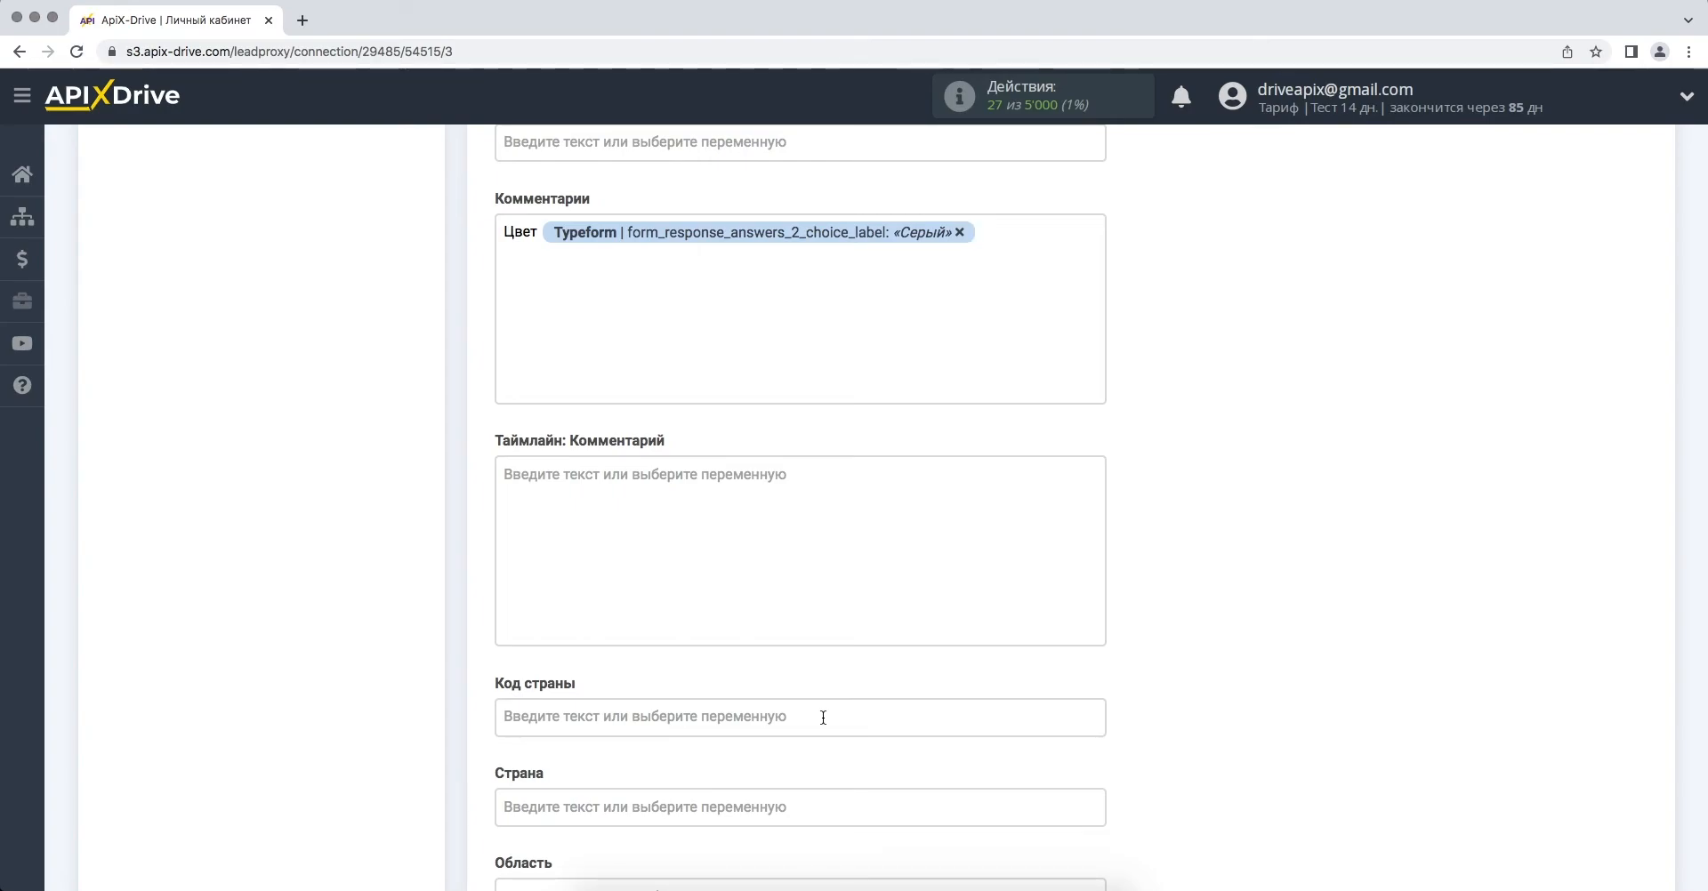
- Add a «Город» line to Комментарии followed by the city answer variable answers_6_text
type("ород")
left_click(797, 271)
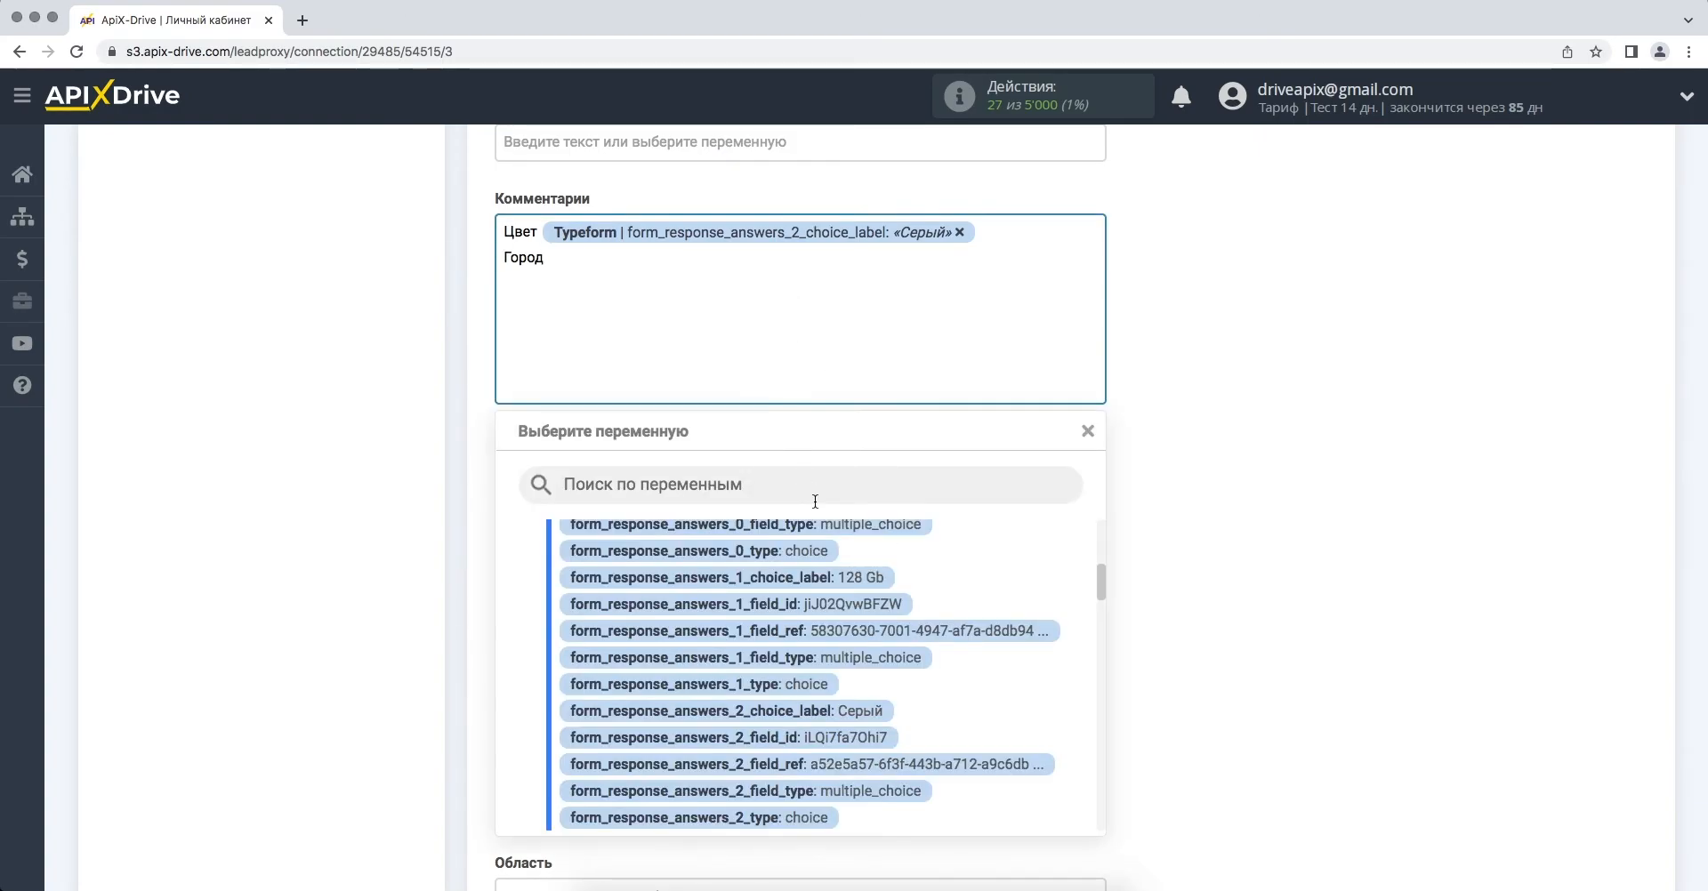
scroll(812, 618, "down", 5)
scroll(814, 625, "down", 5)
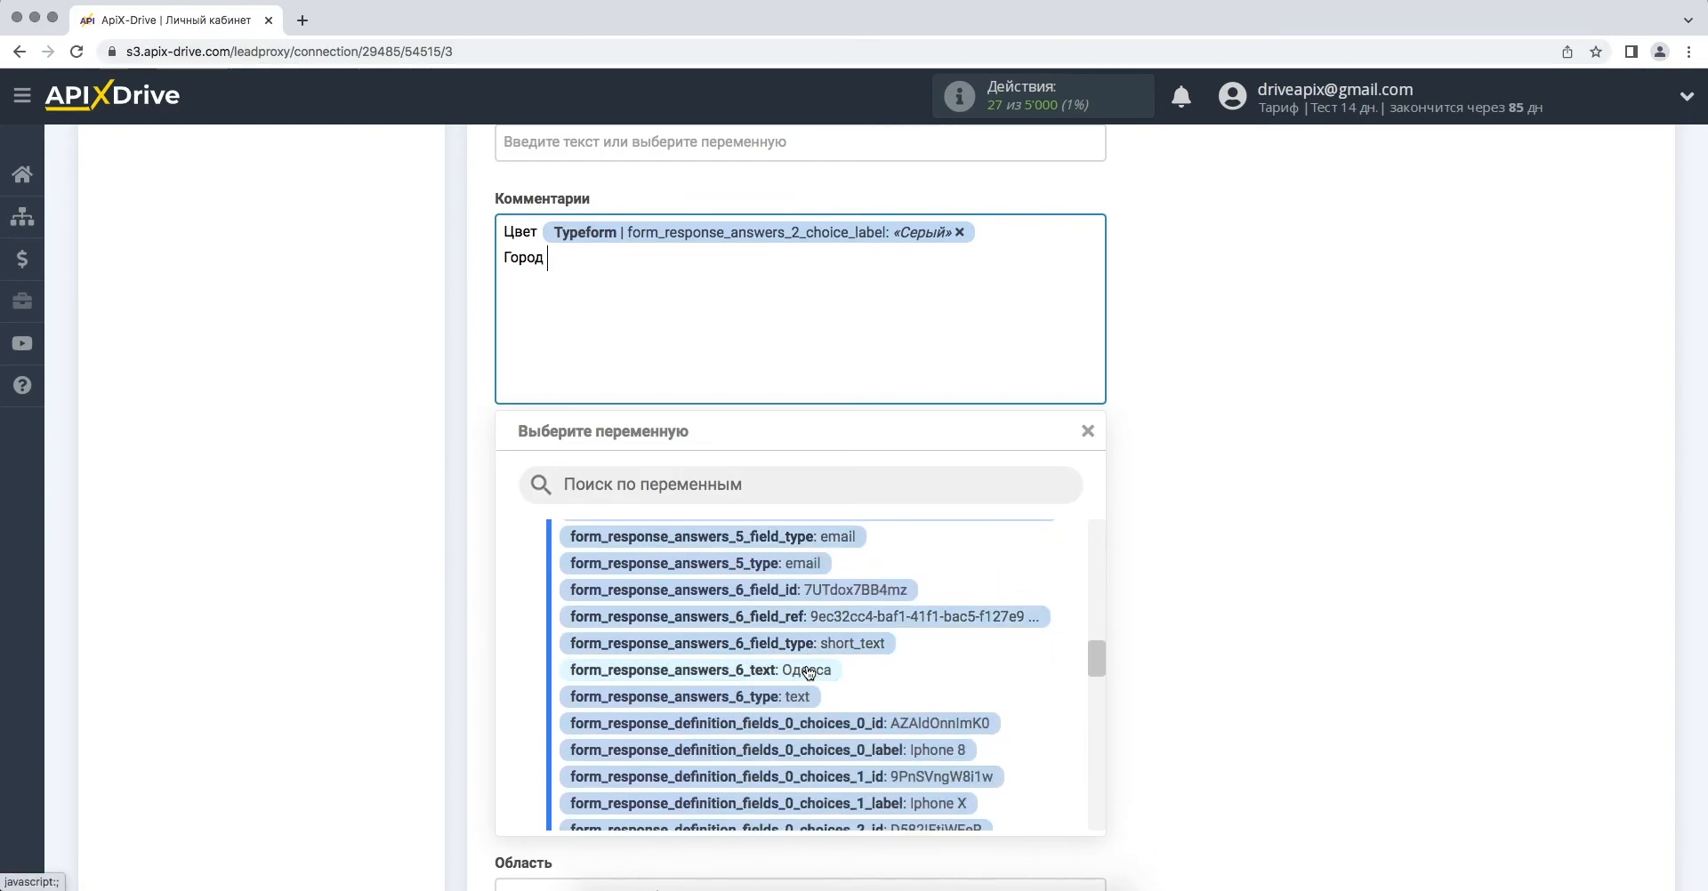
left_click(808, 672)
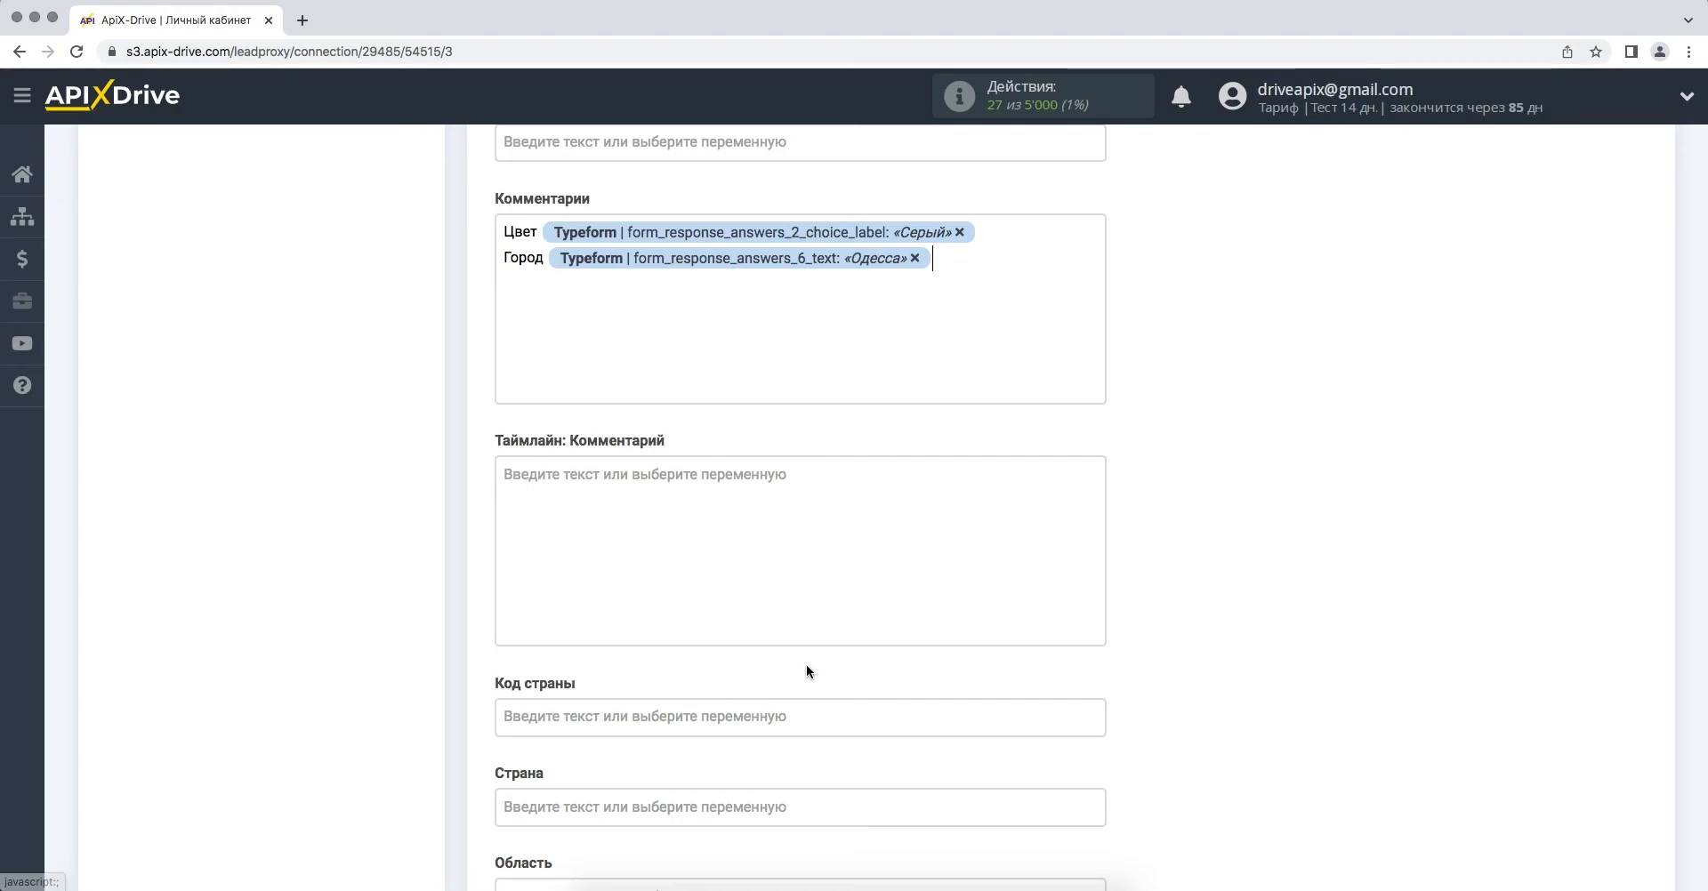
scroll(807, 672, "down", 15)
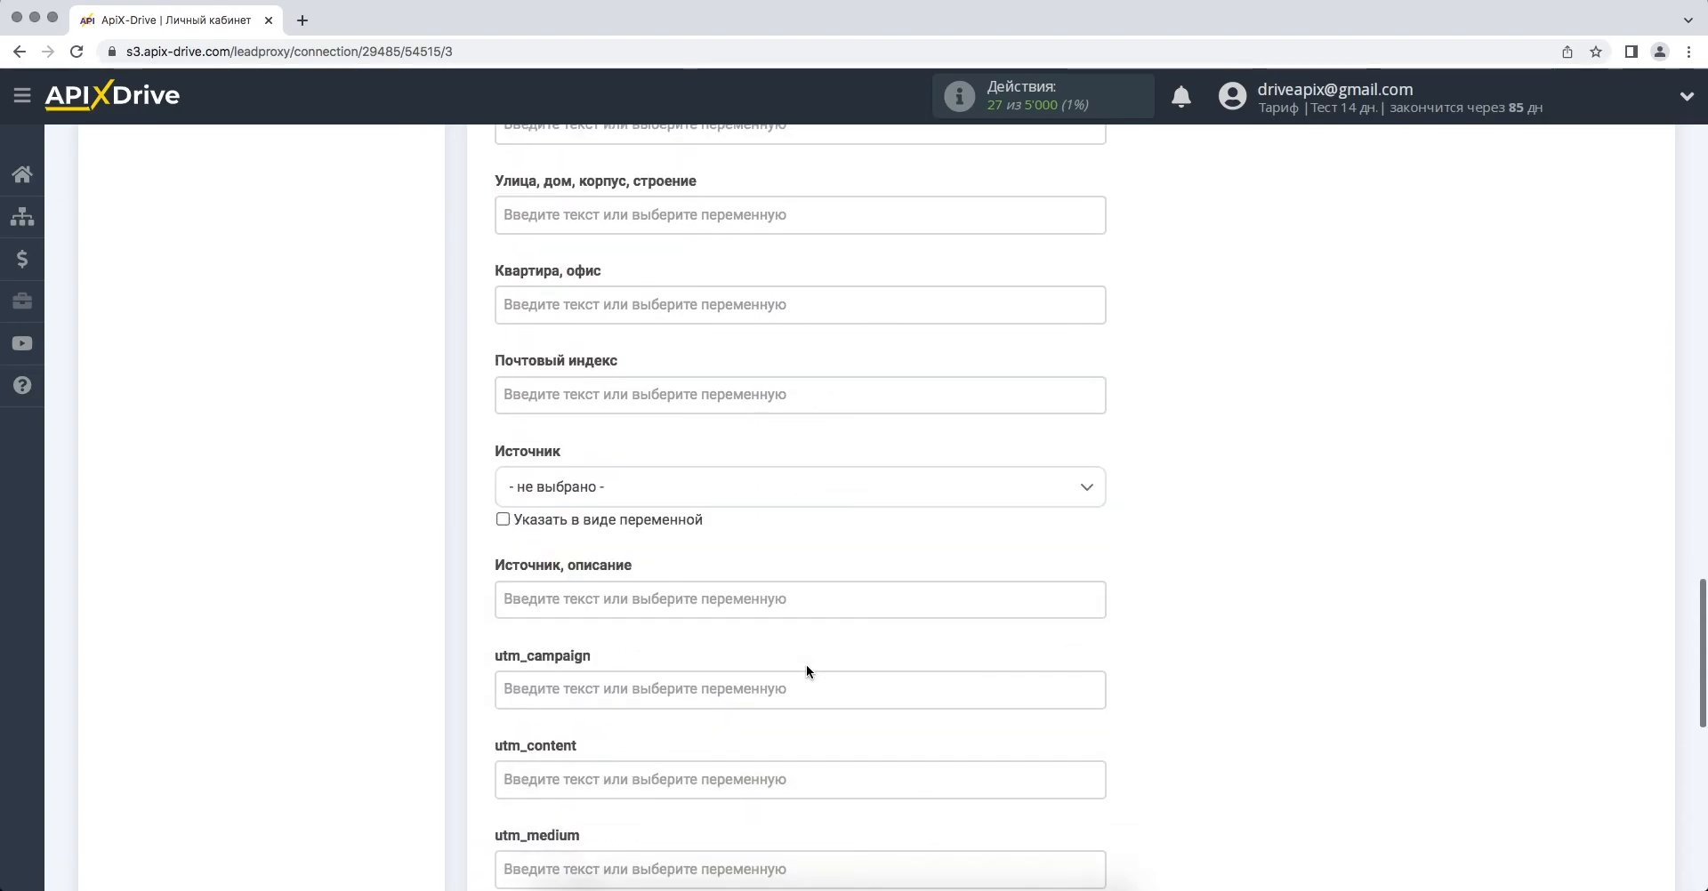
scroll(806, 667, "down", 5)
- Save the mapping and send the previewed test lead (Iphone 13 128 Gb, Серый, Одесса) to Bitrix24
left_click(522, 463)
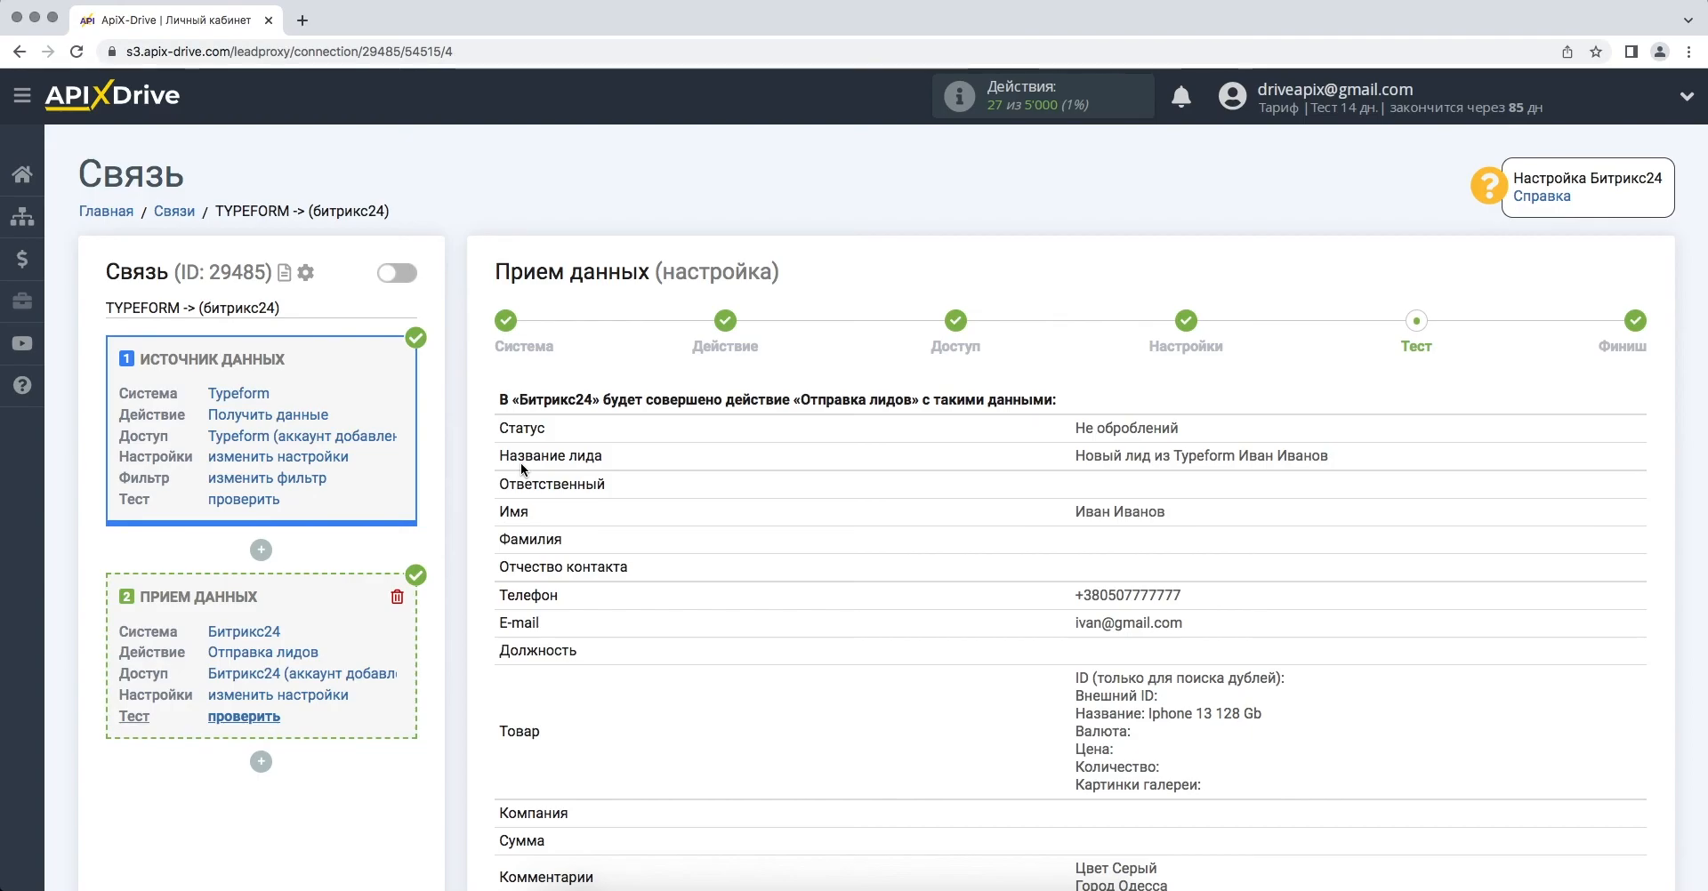
scroll(521, 463, "down", 15)
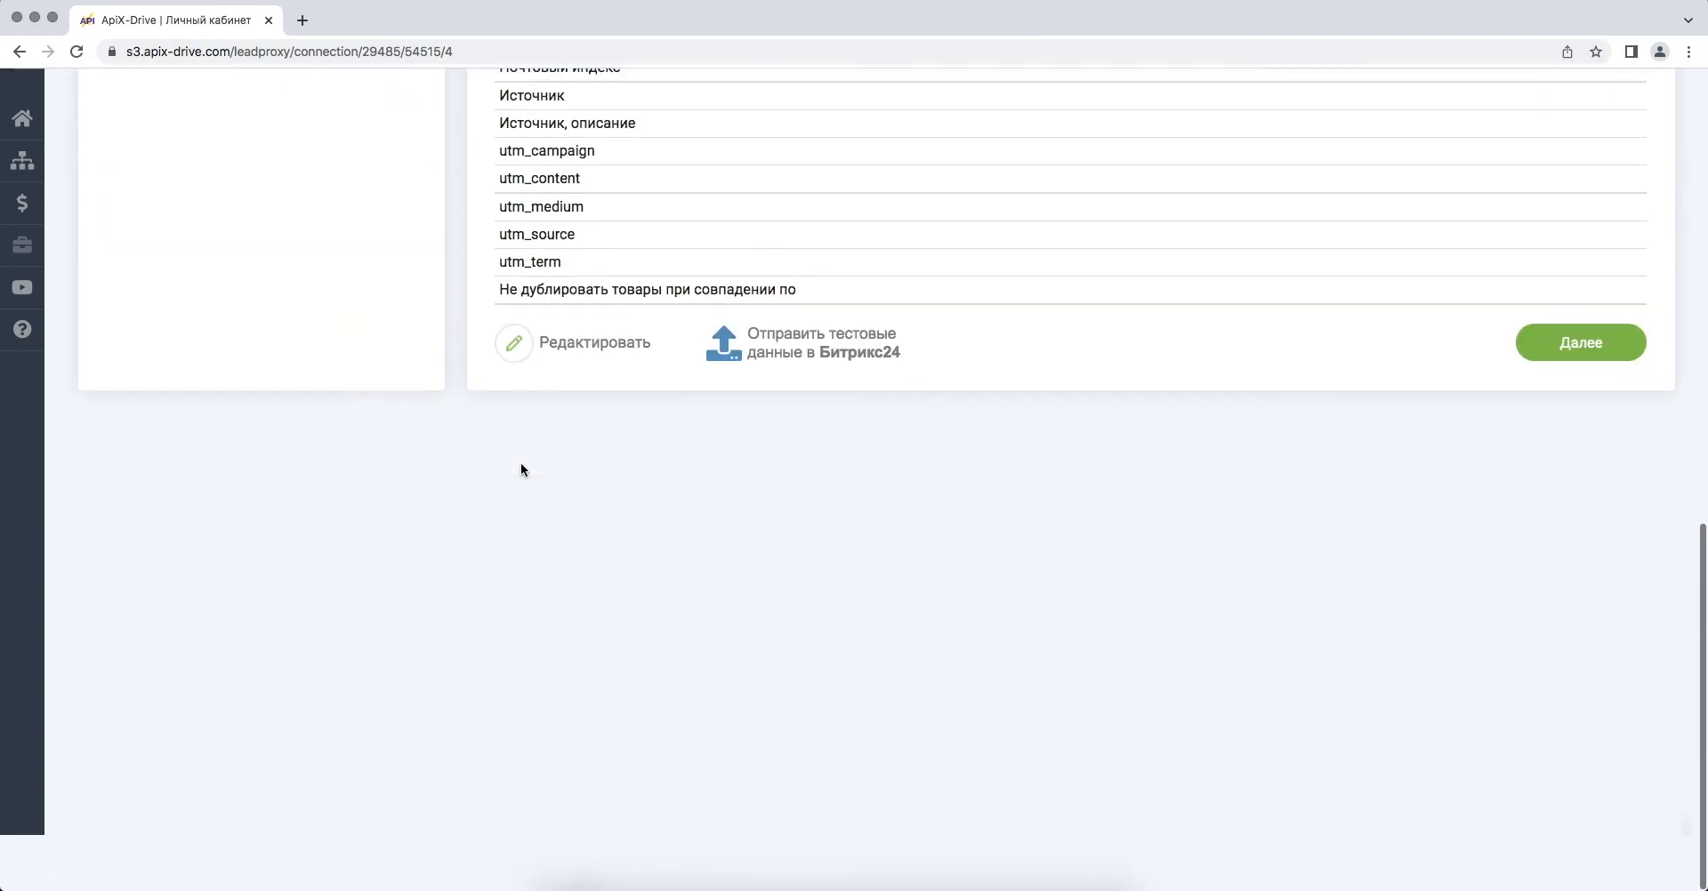
left_click(751, 410)
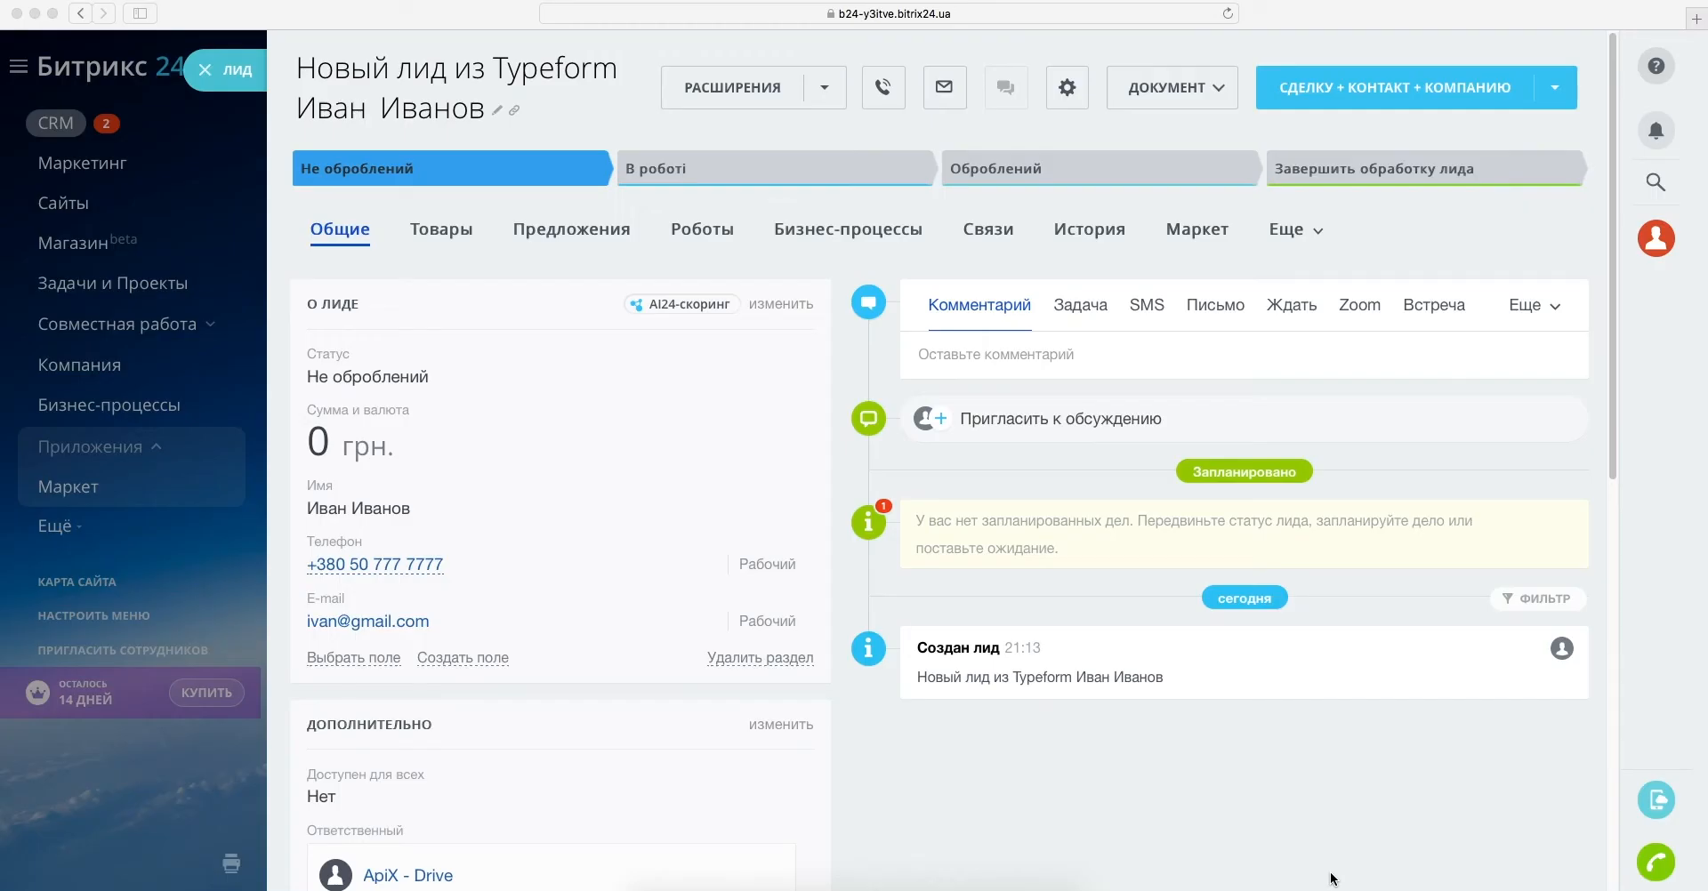
scroll(1332, 879, "down", 2)
scroll(1332, 879, "down", 4)
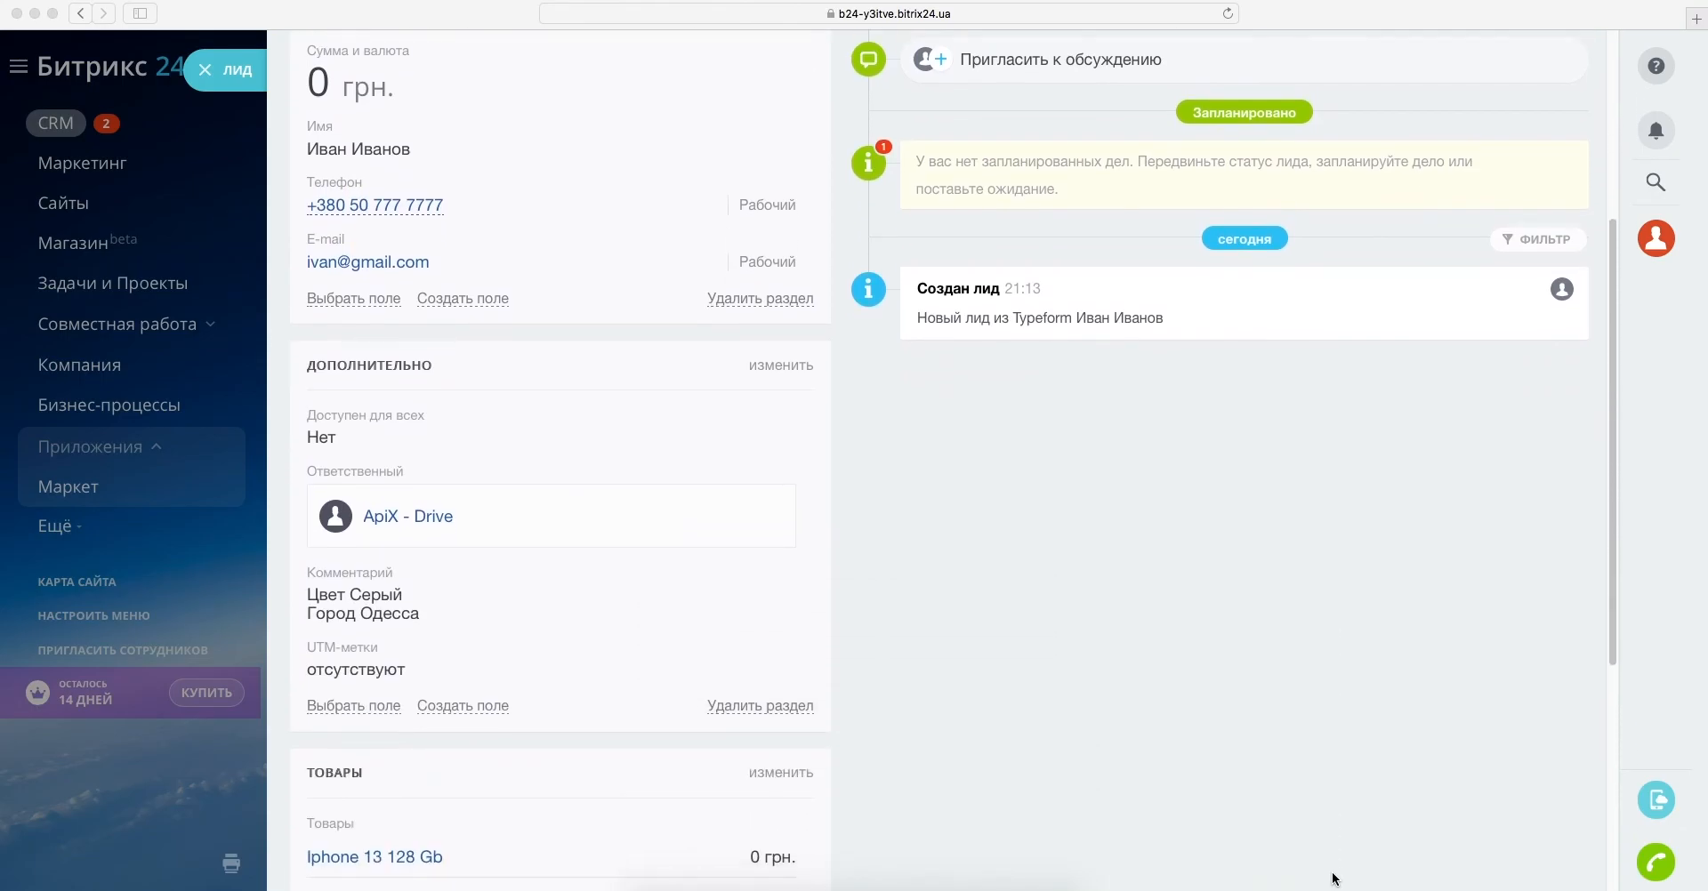
- Review the new Bitrix24 lead card showing Цвет Серый, Город Одесса and Iphone 13 128 Gb
scroll(1332, 879, "down", 3)
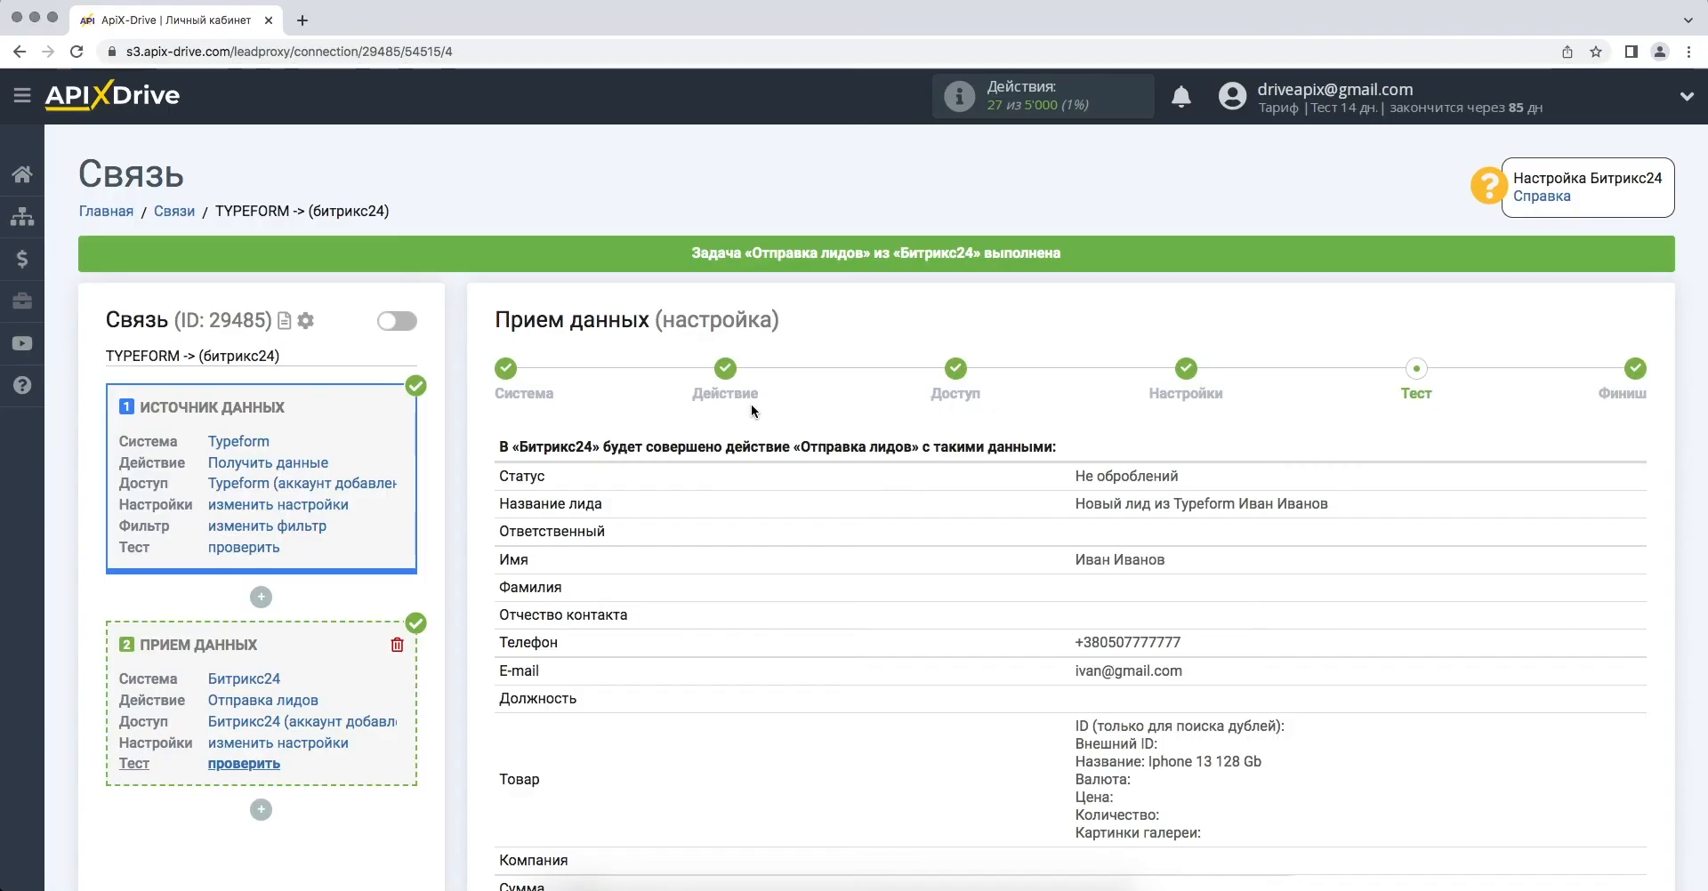
scroll(751, 403, "down", 15)
left_click(1530, 409)
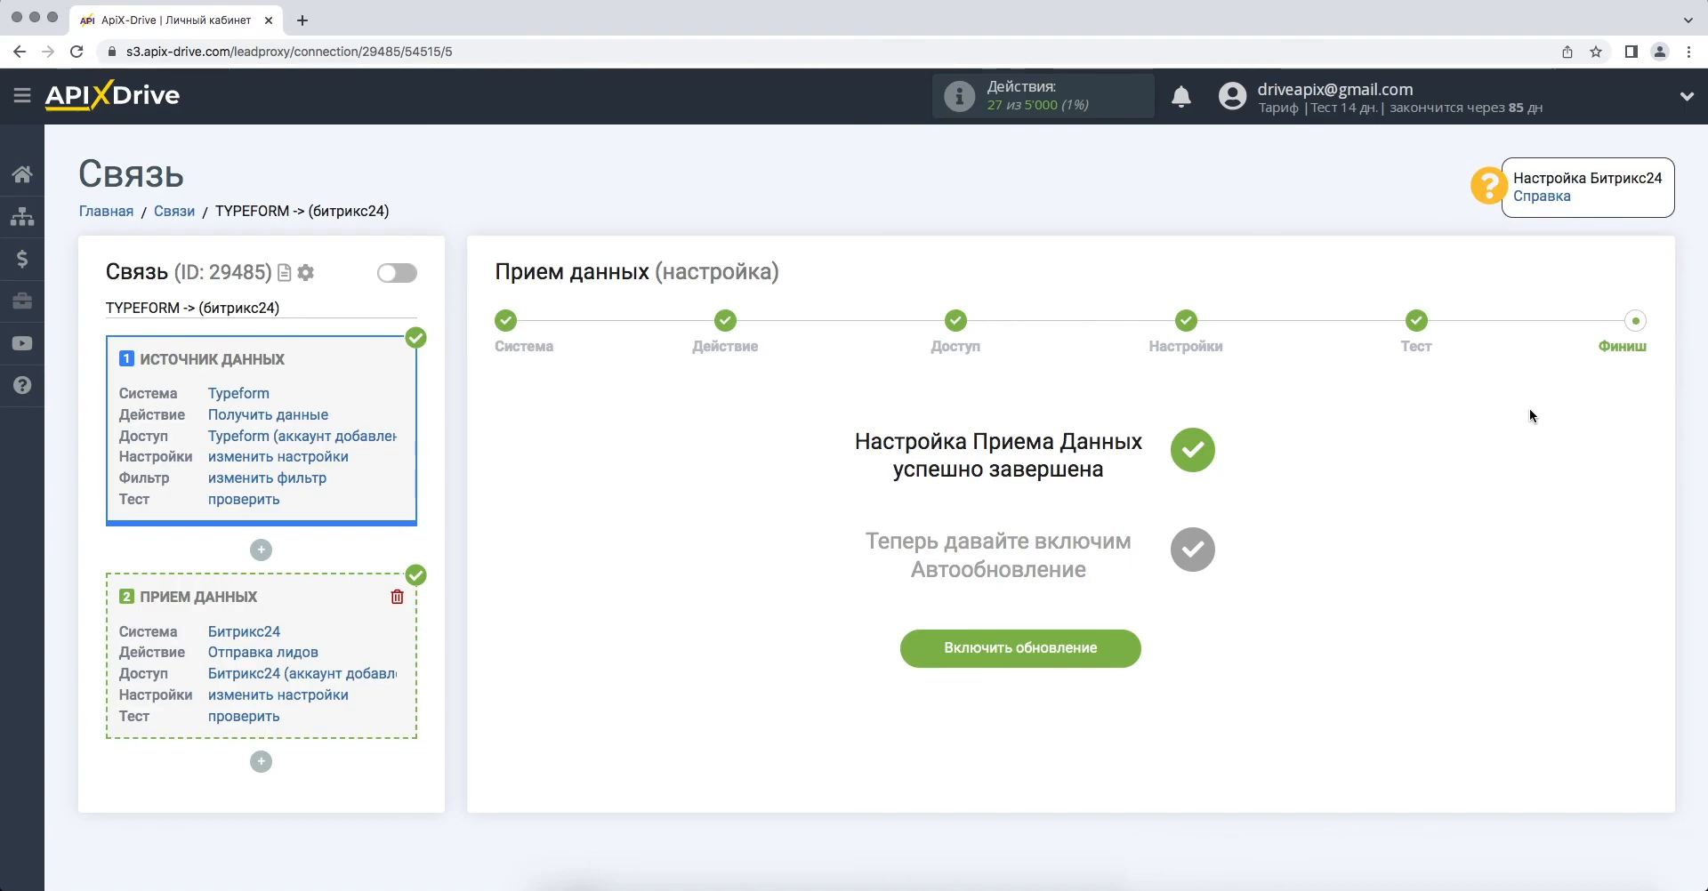
- Enable auto-update for the TYPEFORM -> Bitrix24 connection and save a 5 минут update interval
left_click(914, 648)
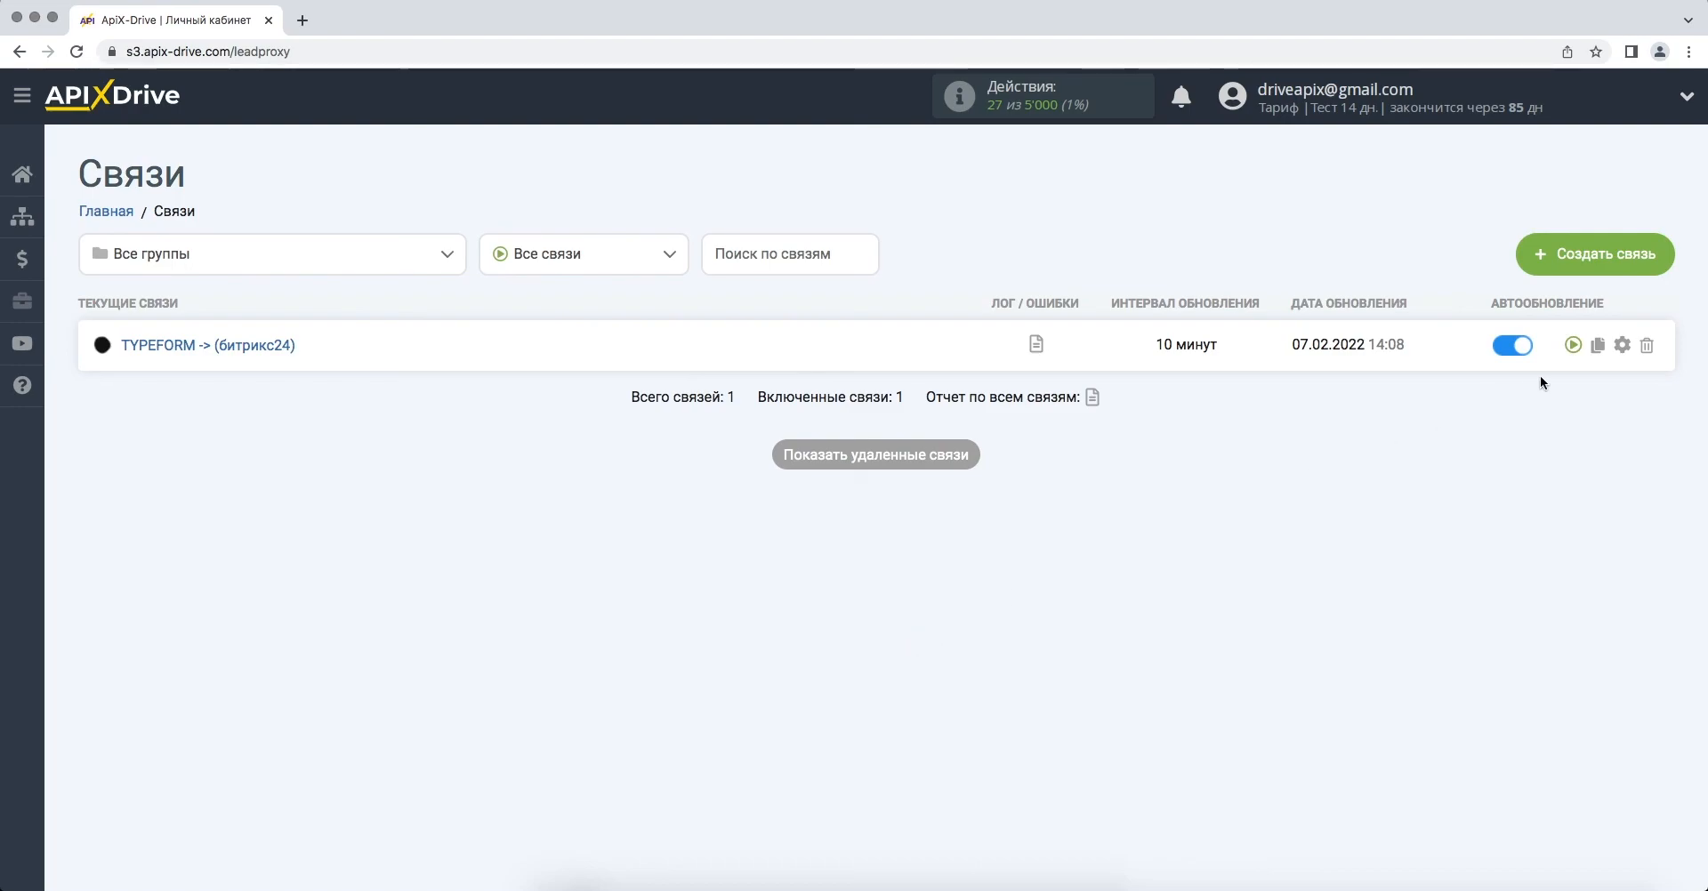
left_click(1623, 345)
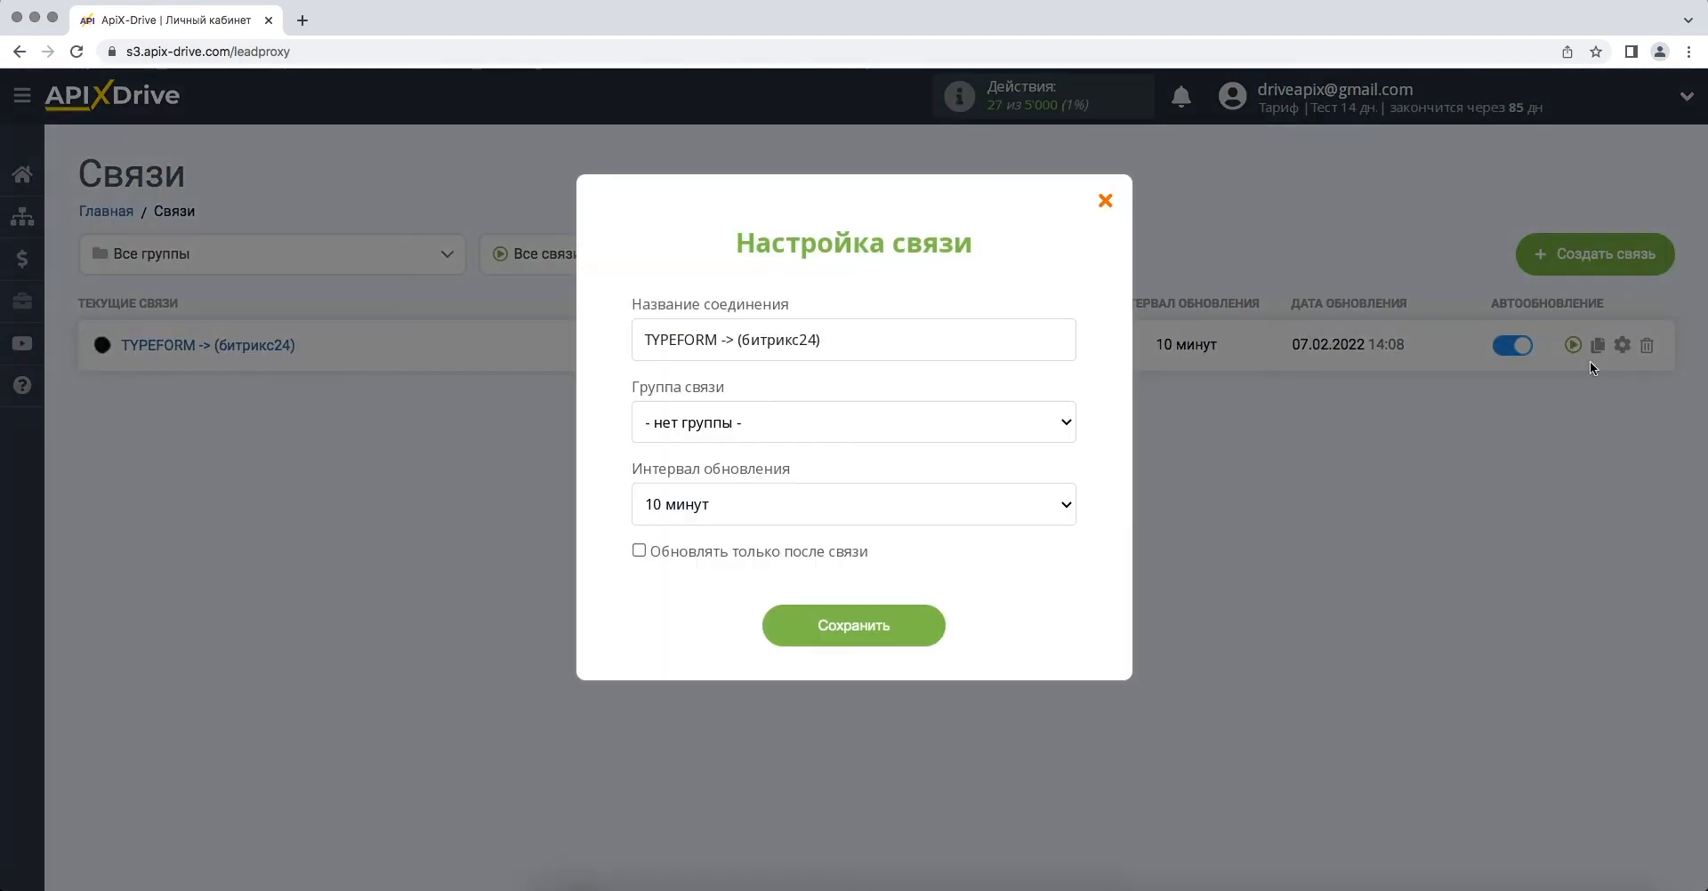
left_click(957, 509)
left_click(964, 488)
left_click(801, 628)
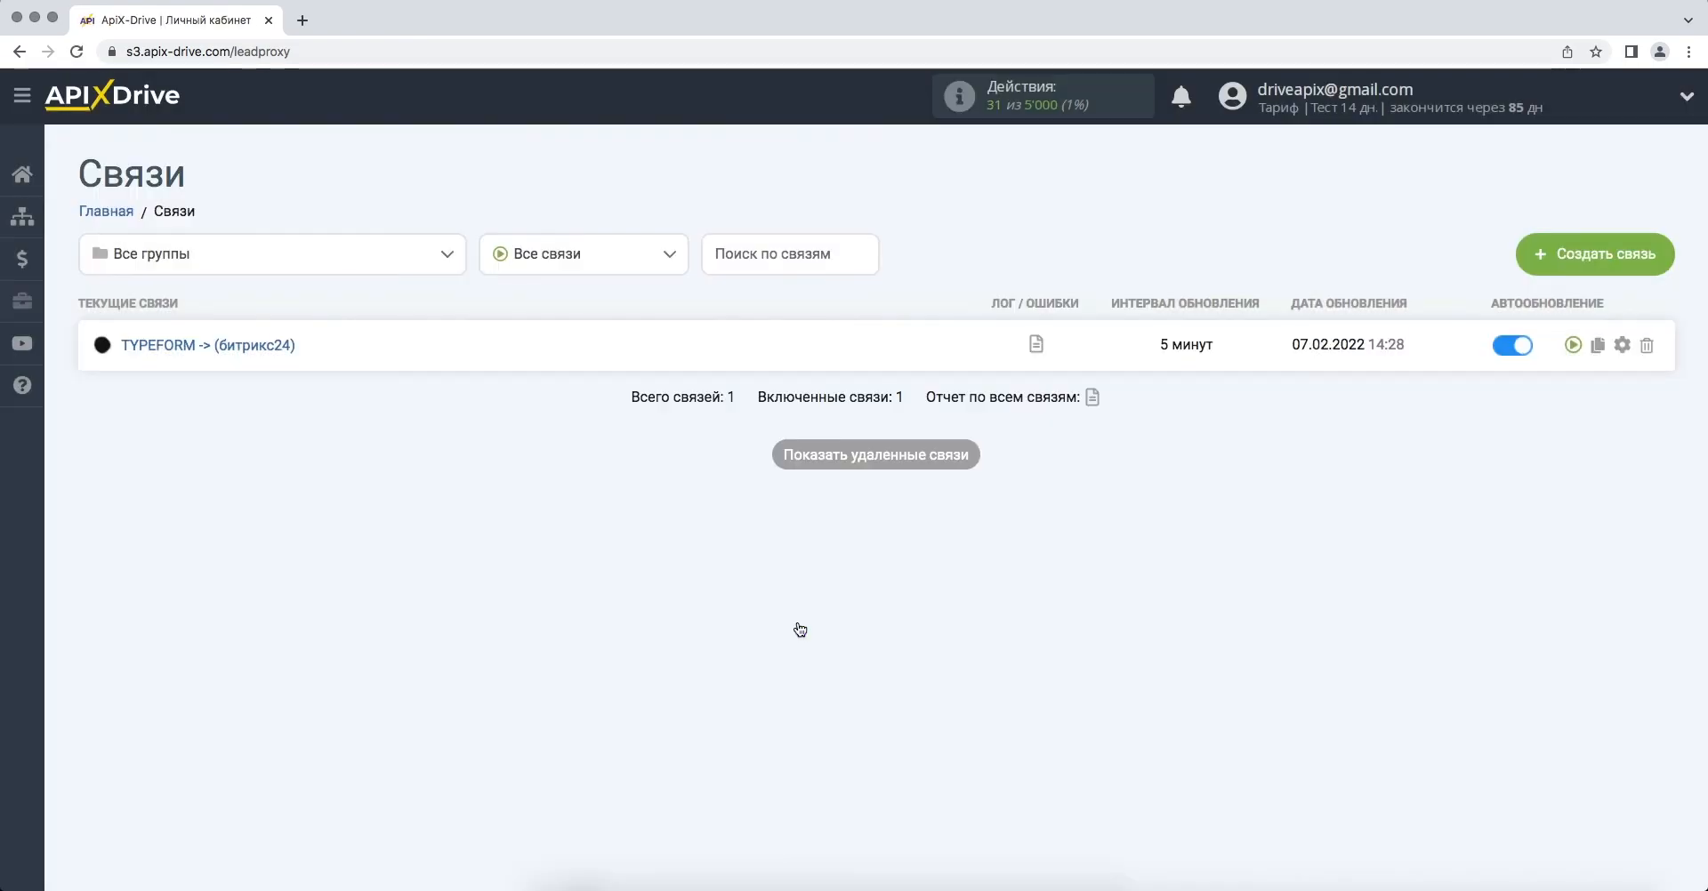